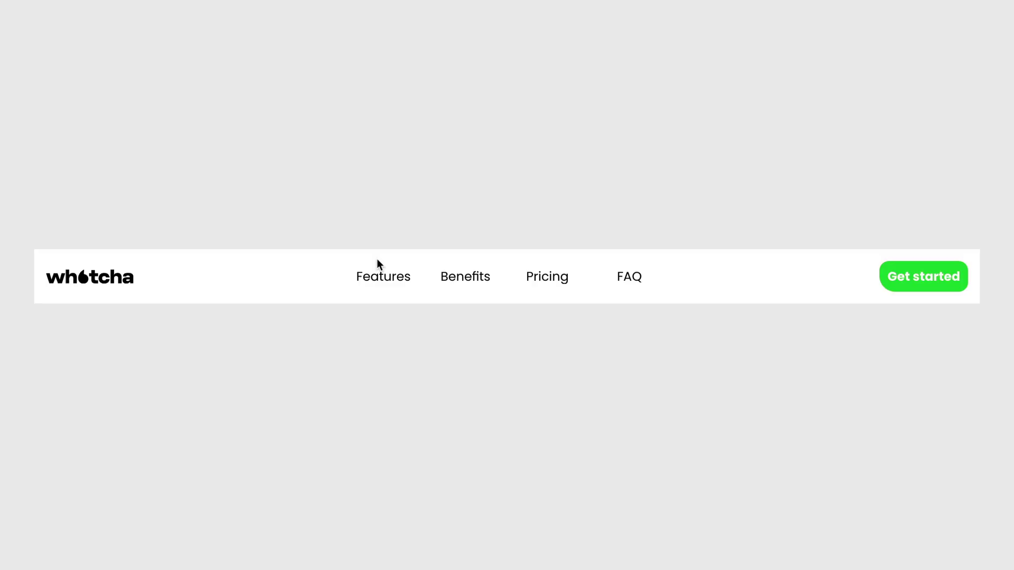
mouse_move(378, 276)
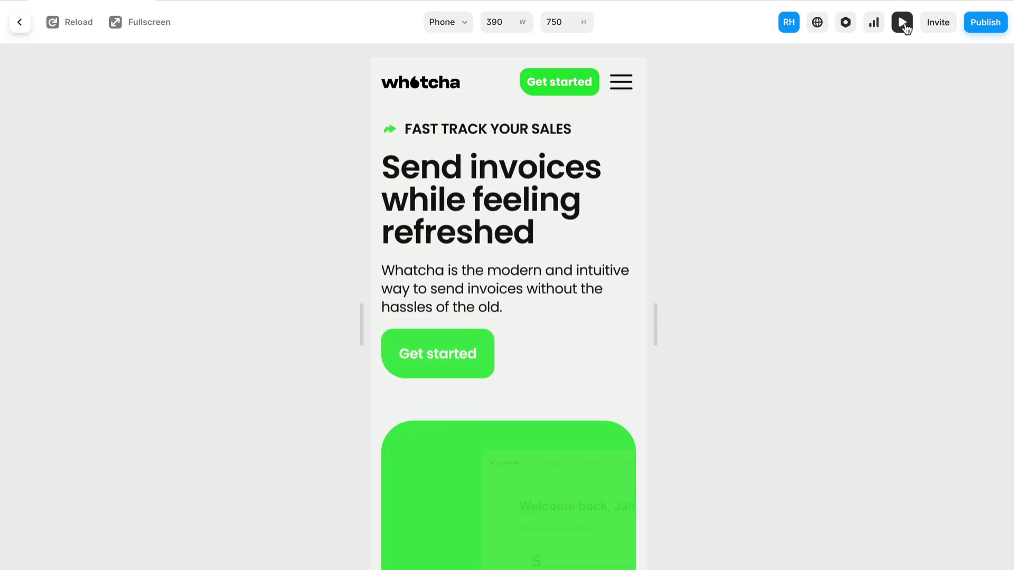
left_click(682, 105)
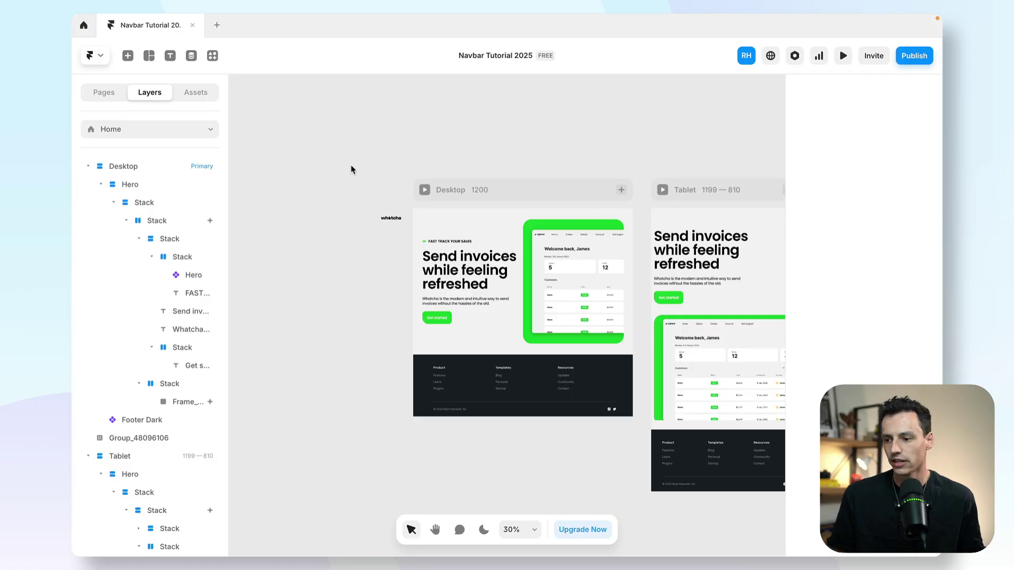
Step: Preview the desktop page from the hero section to the footer and return to the canvas
scroll(586, 261, "up", 3)
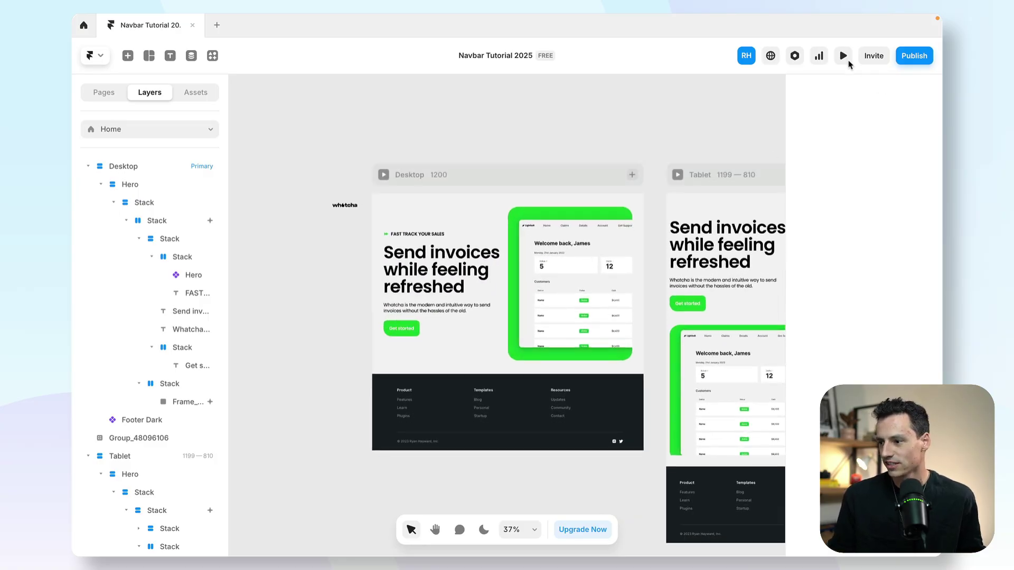
left_click(843, 56)
scroll(642, 253, "down", 5)
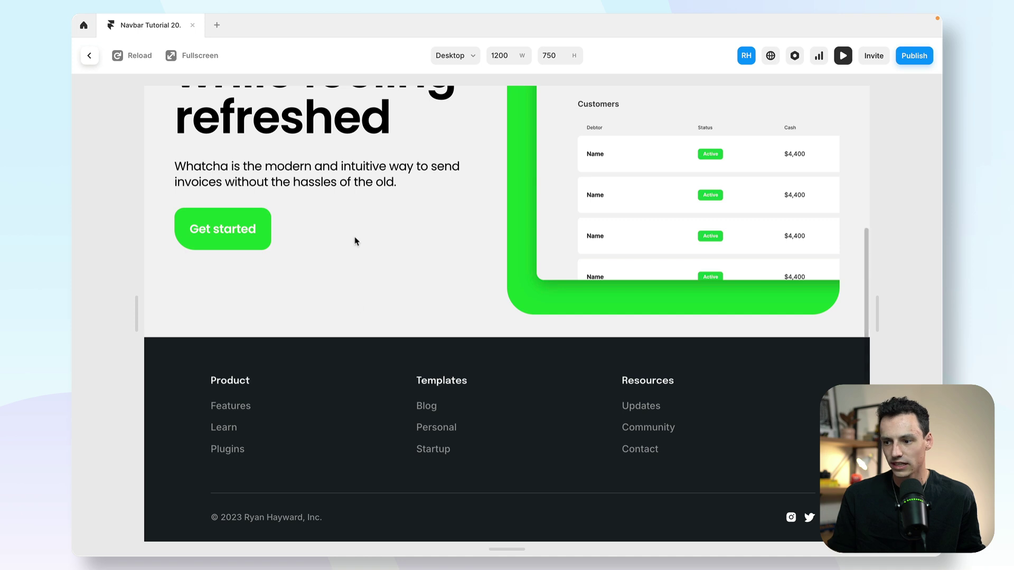
scroll(356, 240, "up", 5)
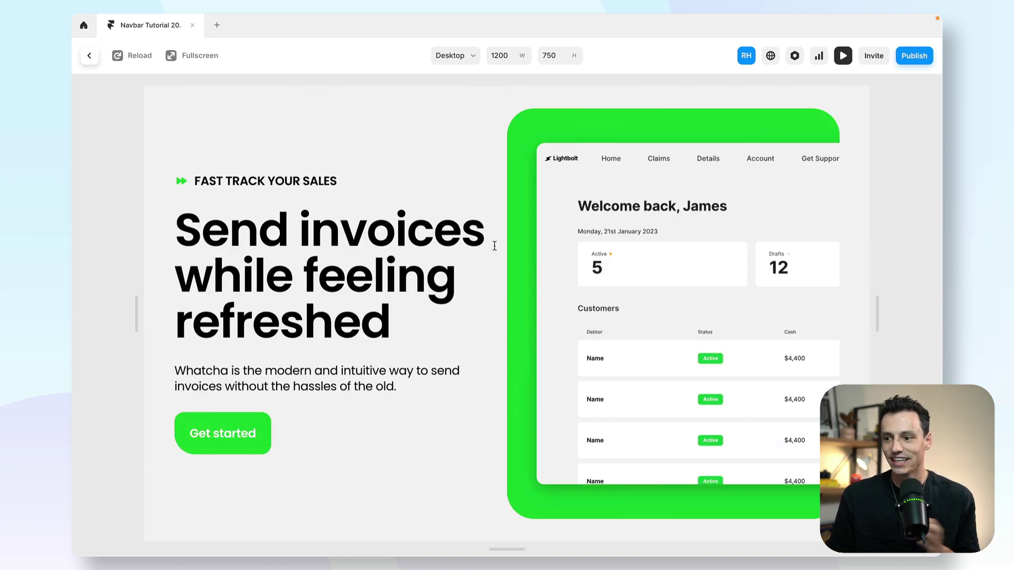
left_click(89, 56)
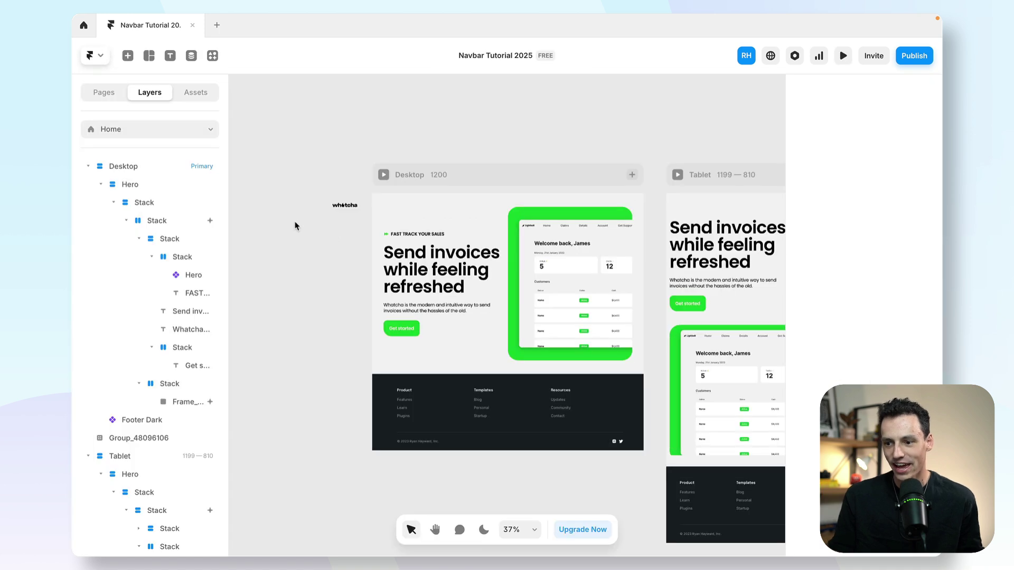
Step: Draw a frame about 1008 by 96 px above the Desktop breakpoint and place it inside Desktop above the Hero layer
left_click(101, 184)
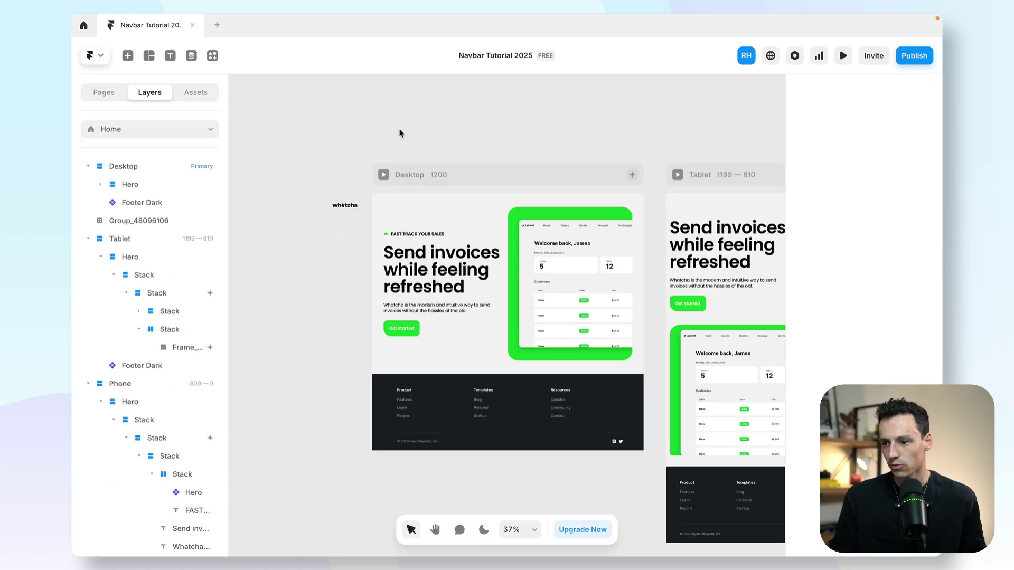
key("f")
left_click_drag(372, 118, 599, 140)
left_click(90, 276)
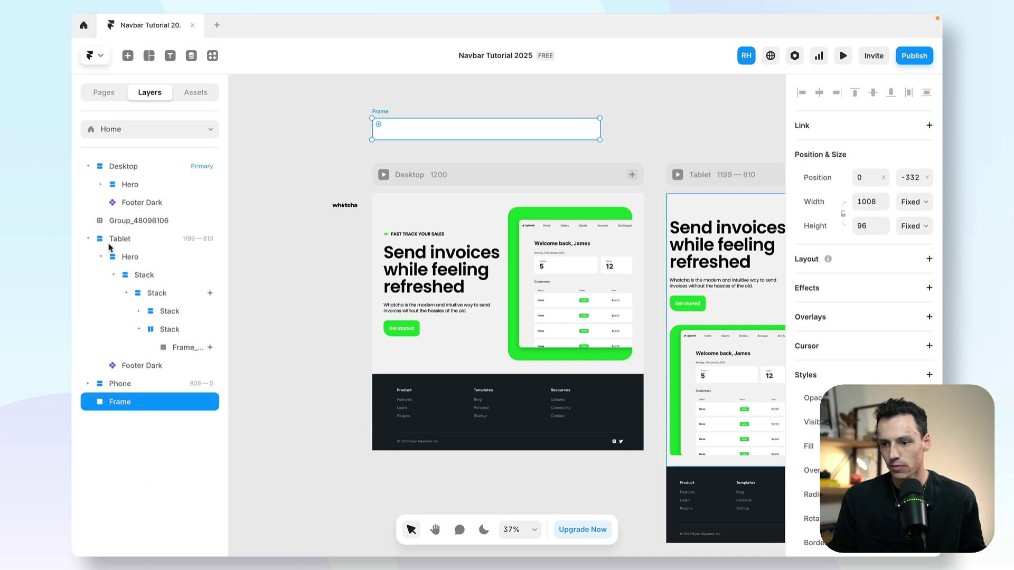
left_click_drag(127, 403, 149, 183)
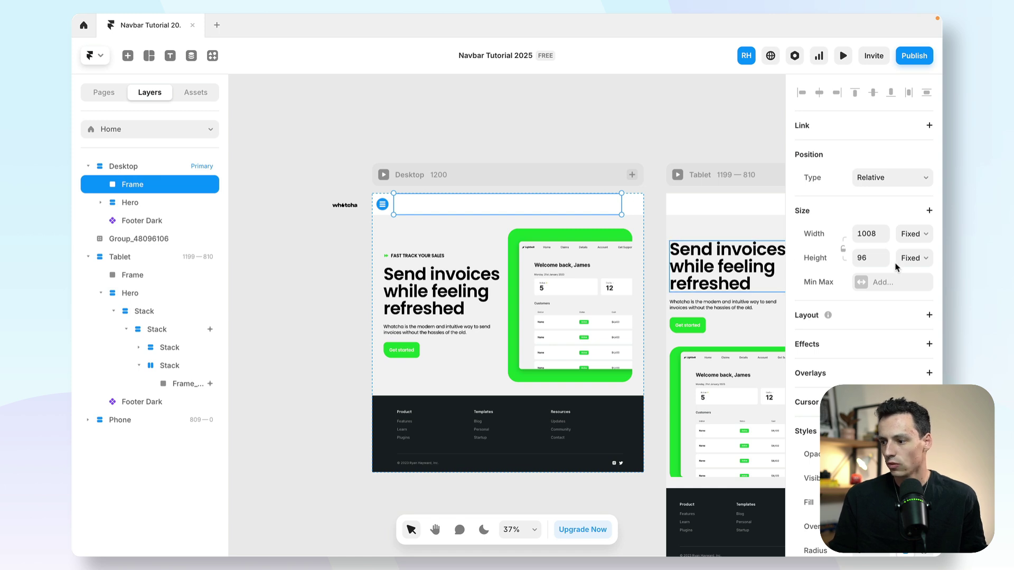
Step: Set the new frame's width to 100% of Desktop and its height to 55 px
left_click(869, 236)
type("100%")
key("Return")
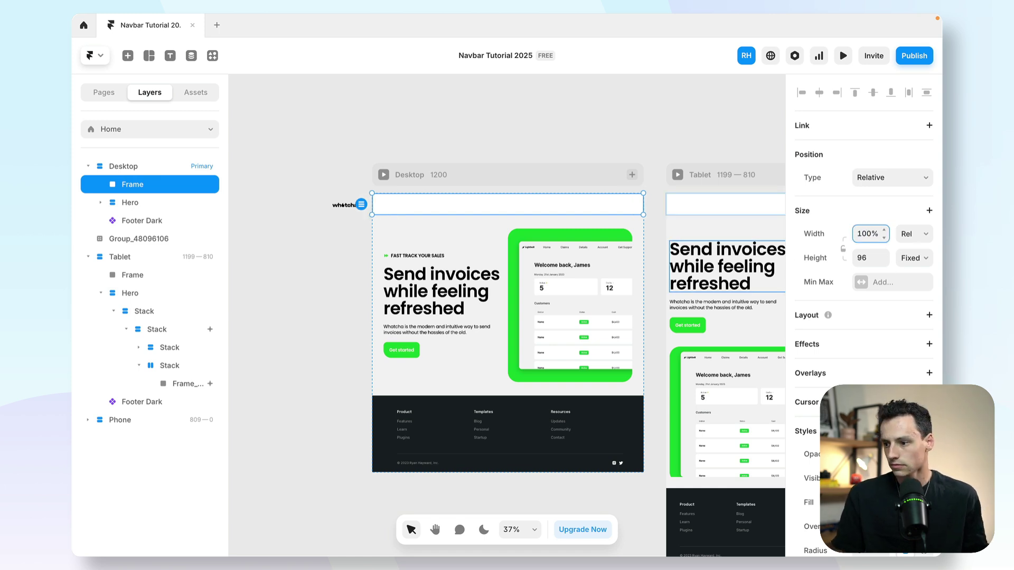
left_click(866, 256)
type("5")
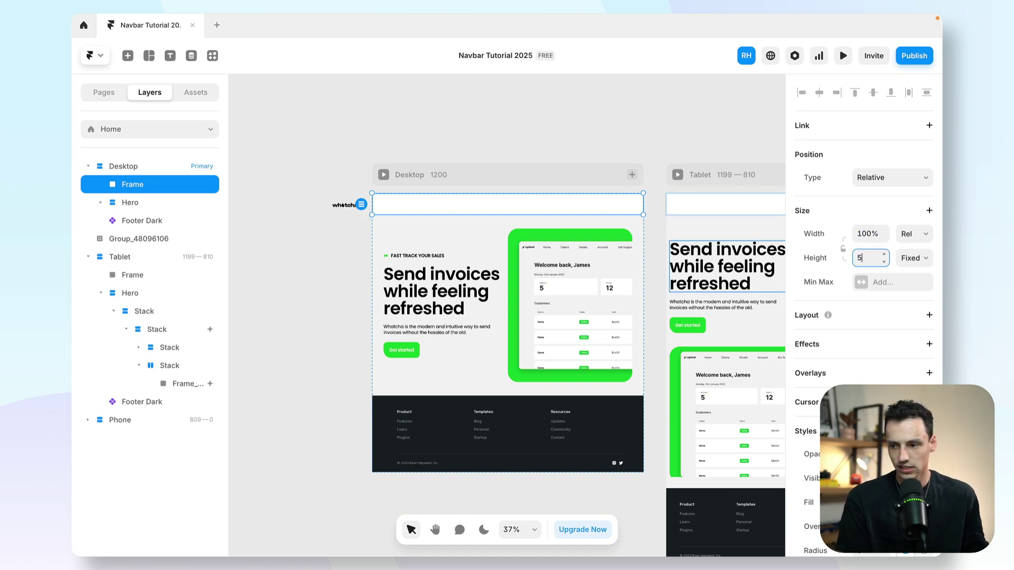
type("5")
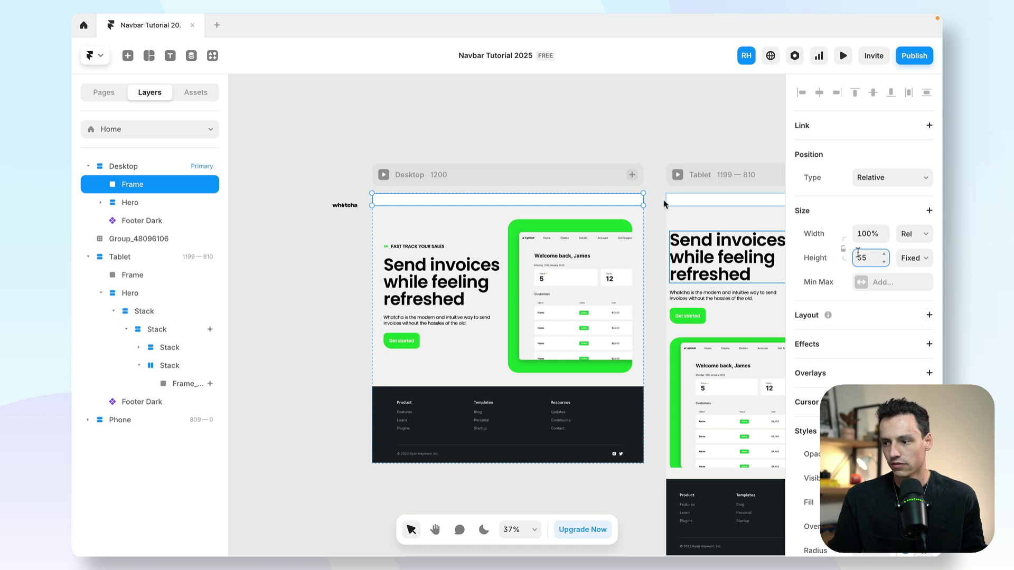
Step: Rename the new frame in the Desktop breakpoint as Navbar
double_click(139, 184)
type("Nav")
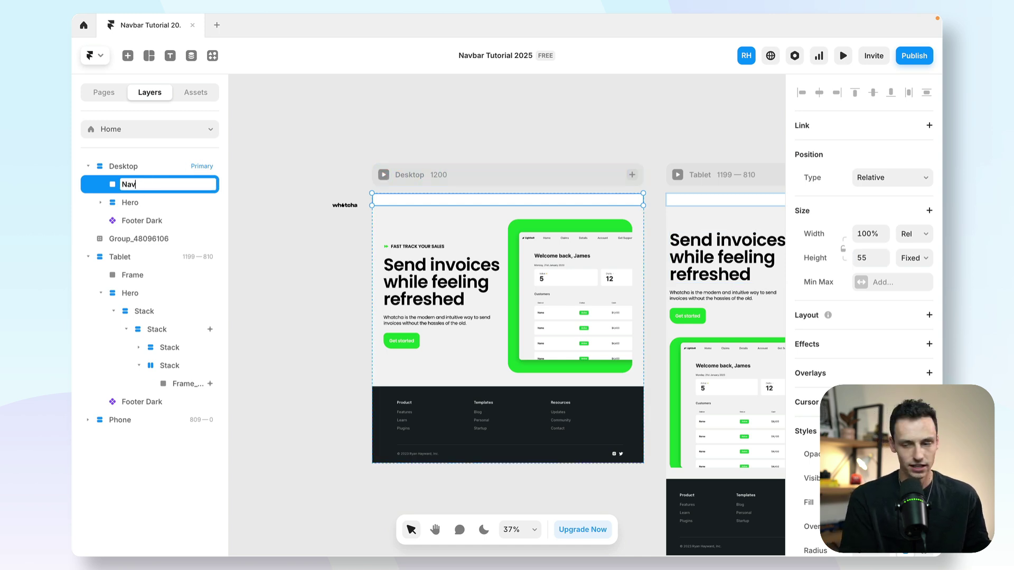
type("bar")
key("Return")
left_click(314, 180)
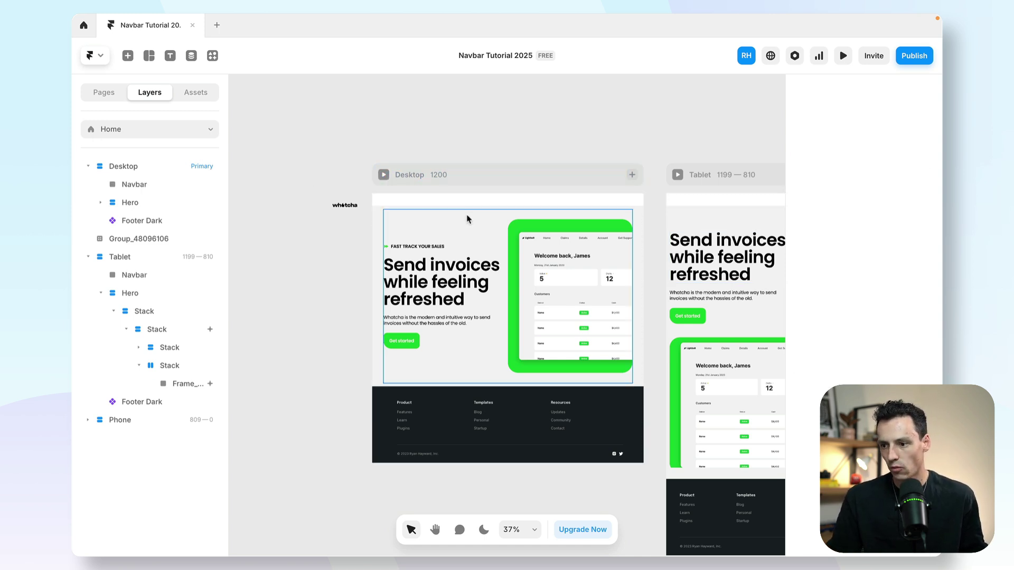
Step: Move the whatcha logo from beside the Desktop page into the navbar frame
scroll(467, 219, "up", 5)
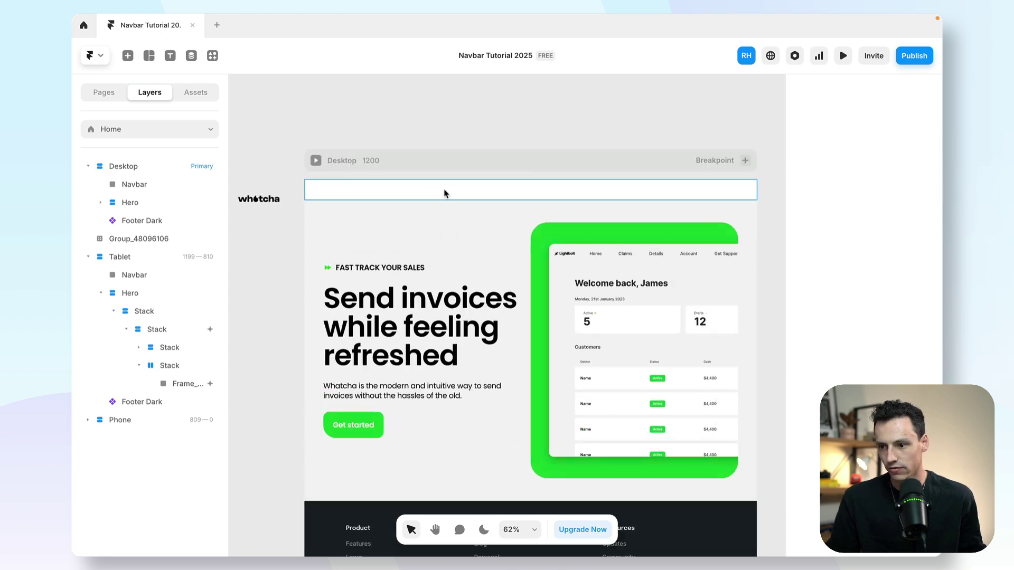
left_click(445, 194)
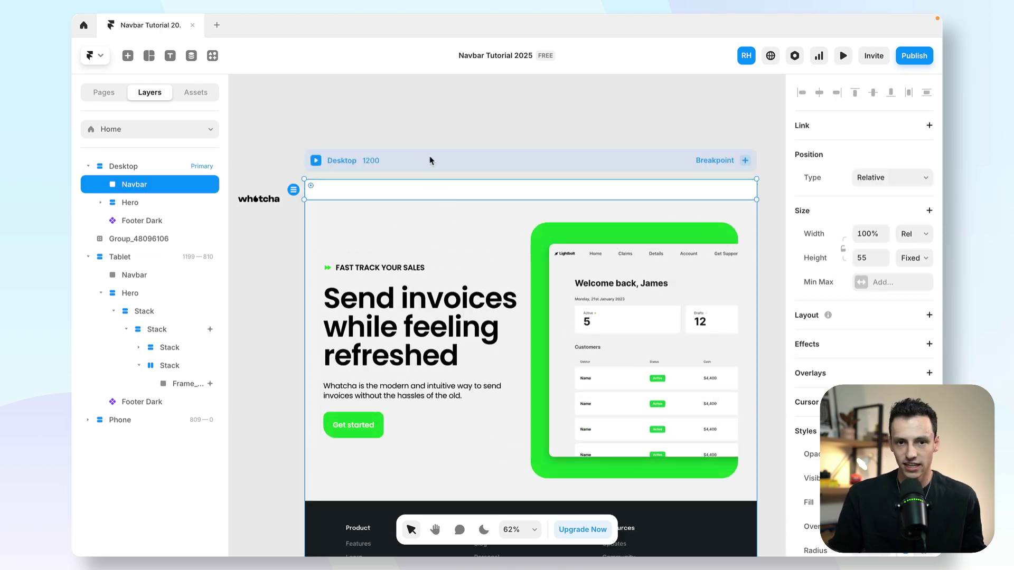
left_click(262, 196)
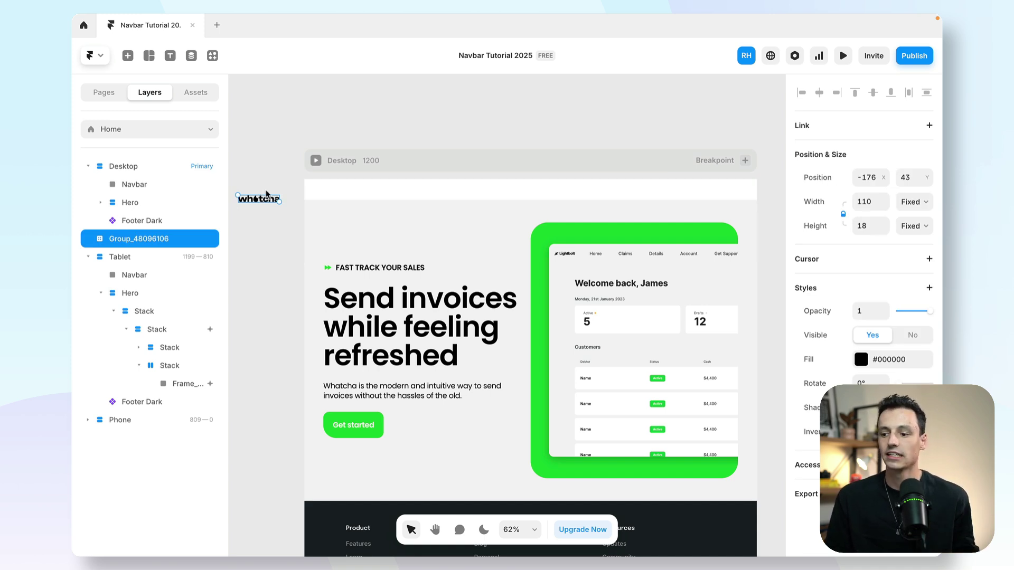
left_click_drag(267, 202, 363, 193)
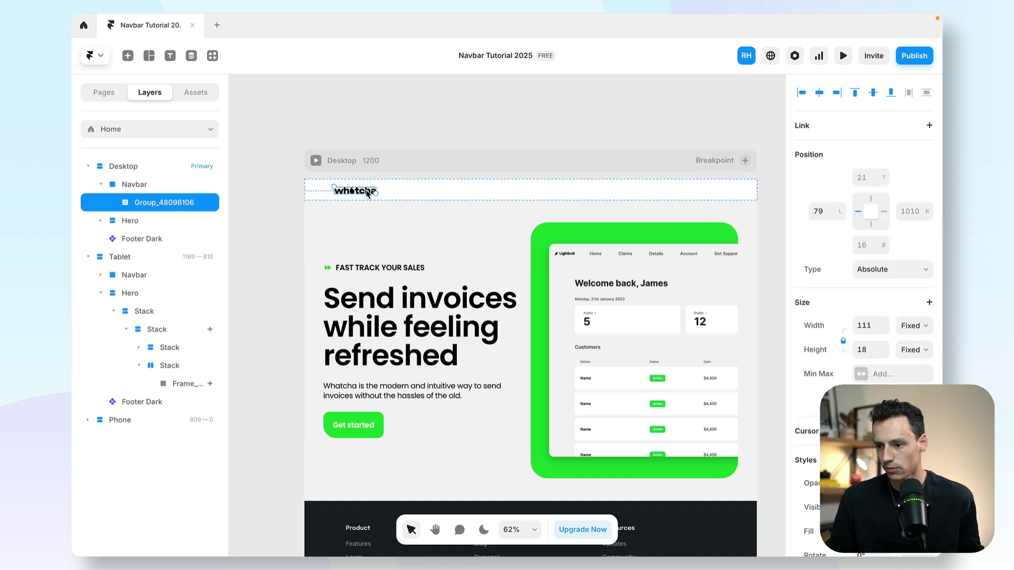
Step: Add a text layer reading "Features" beside the logo in the navbar
left_click(385, 395)
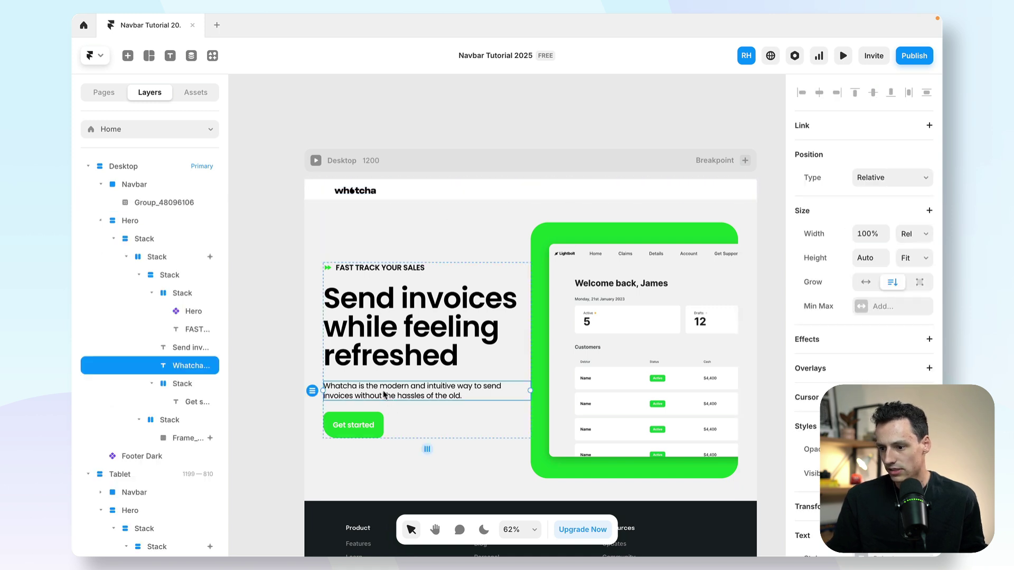
key("t")
left_click(402, 192)
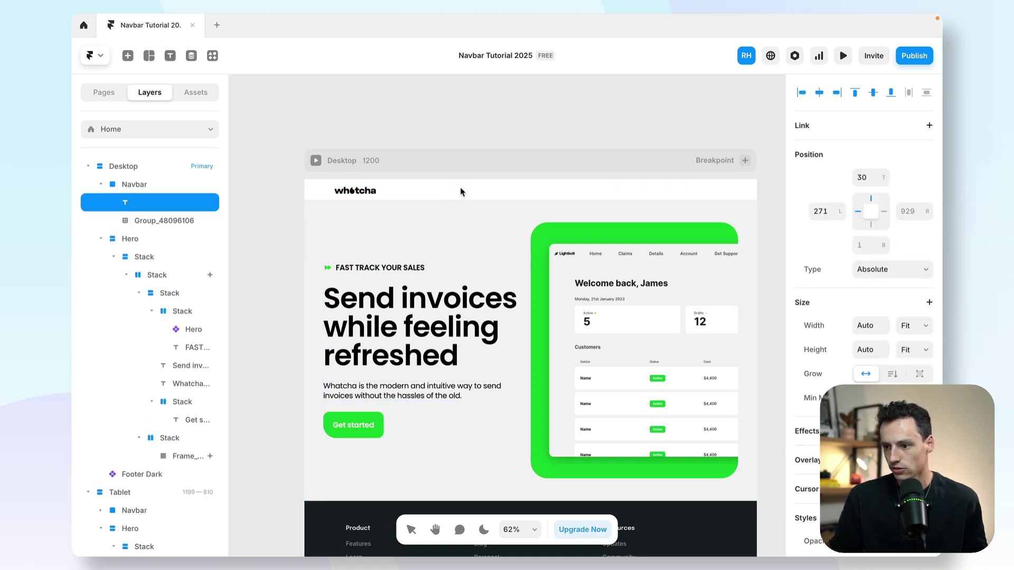
type("Features")
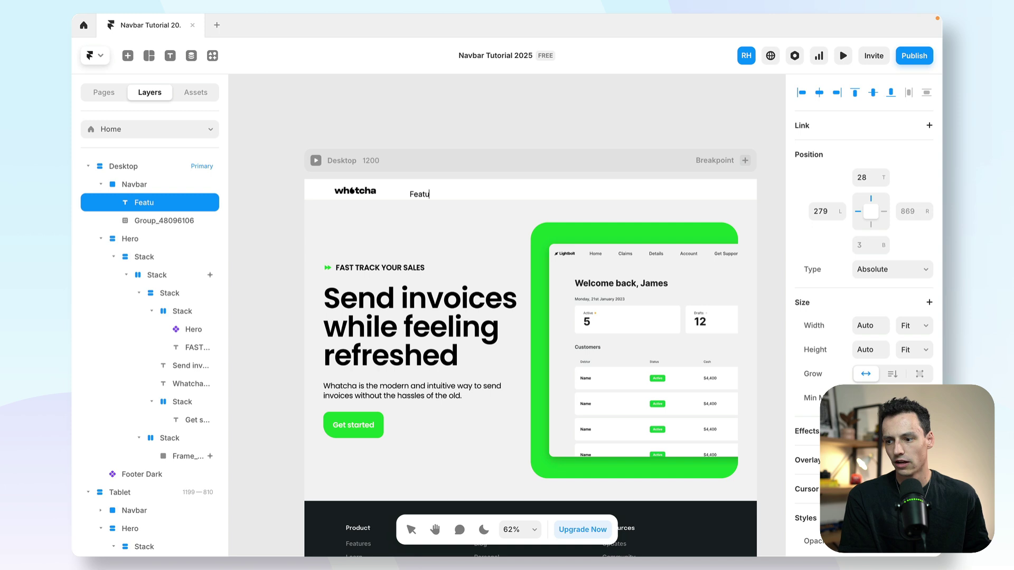
key("Escape")
Step: Set the Features text's font to Poppins
scroll(863, 317, "down", 5)
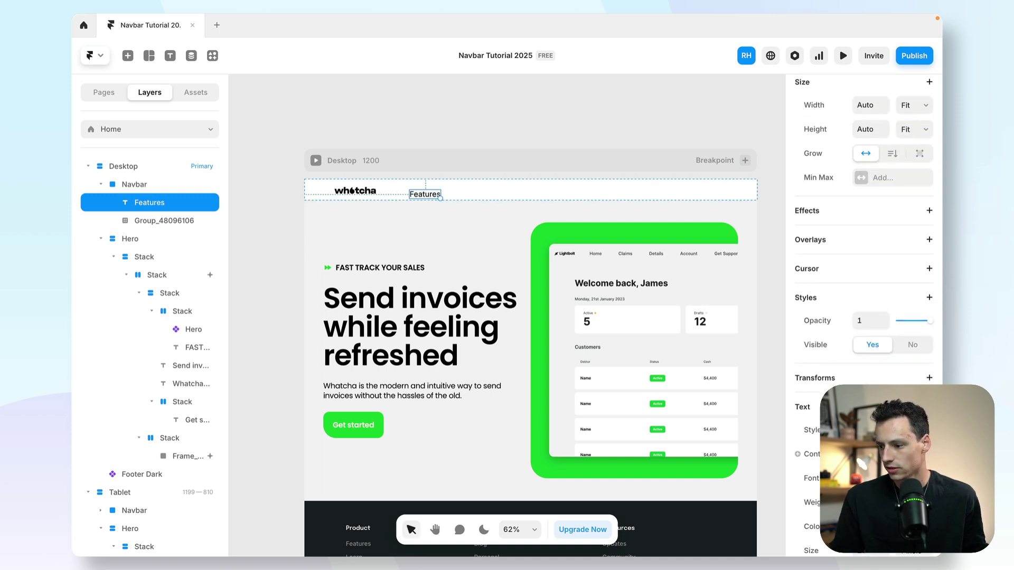
left_click(887, 477)
type("popp")
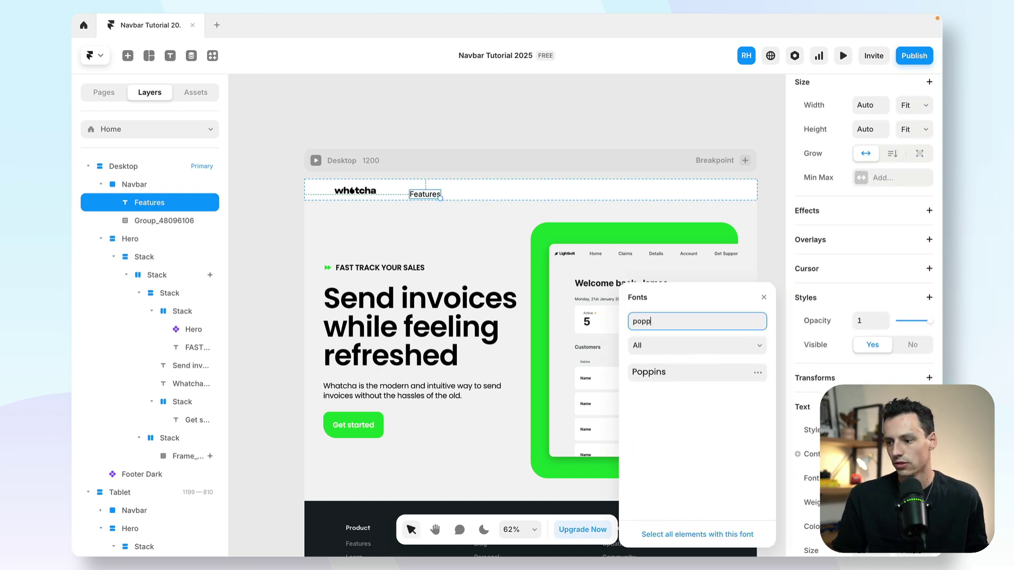
left_click(658, 376)
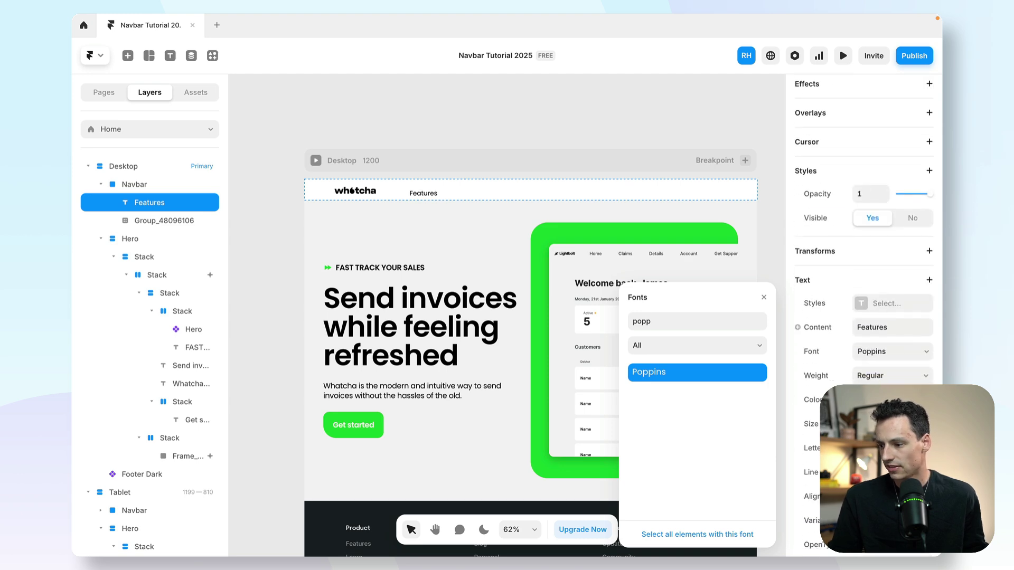
left_click(588, 151)
Step: Duplicate the Features text to its right in the navbar and change the copy's text to "Benefits"
scroll(480, 169, "up", 3)
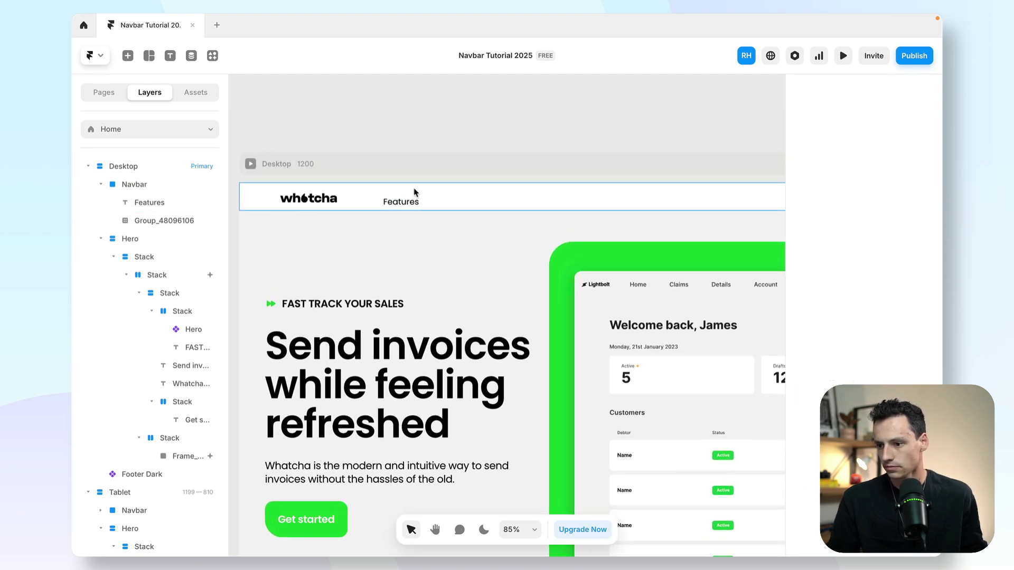
left_click_drag(407, 204, 472, 197)
double_click(472, 197)
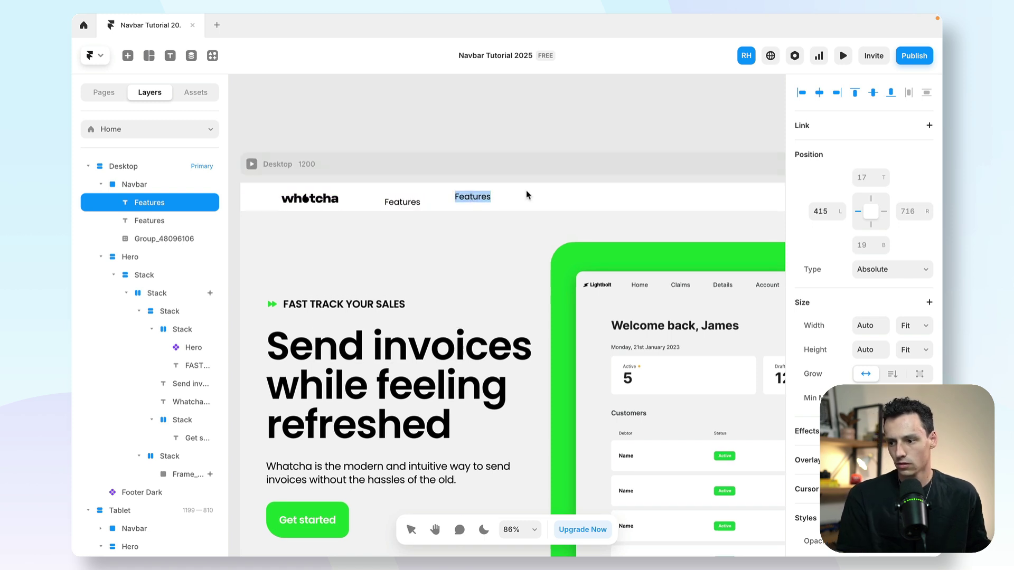
type("Benefits")
key("Escape")
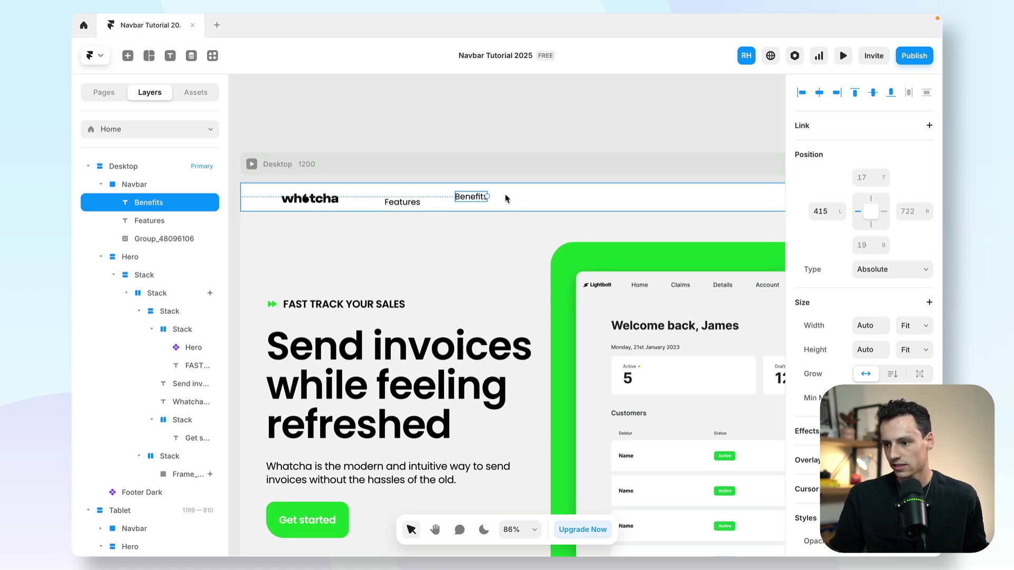
Step: Duplicate the navbar link twice more in a row, changing the copies' text to "Pricing" and "FAQ"
left_click_drag(467, 197, 531, 200)
double_click(531, 197)
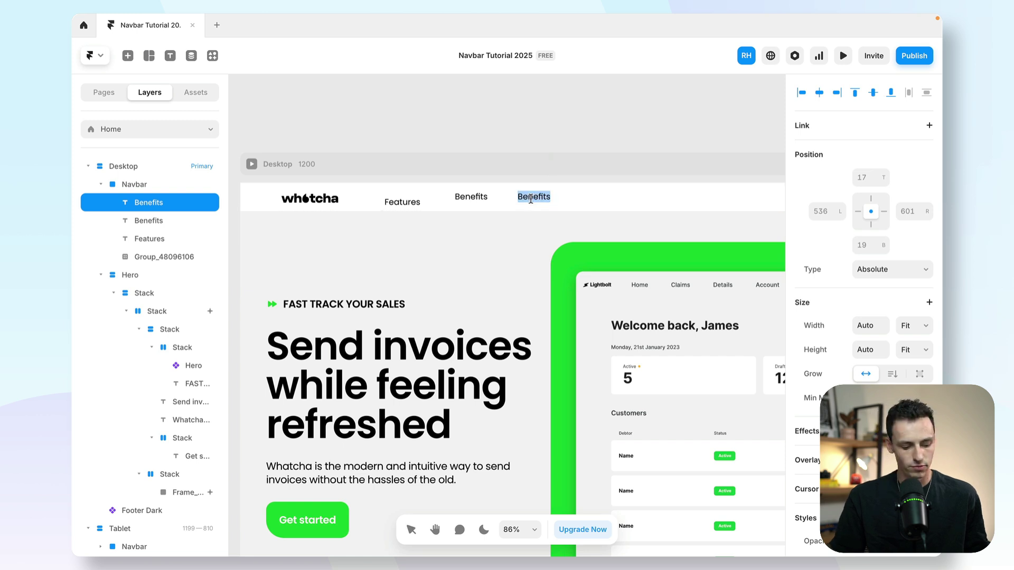
type("Pricing")
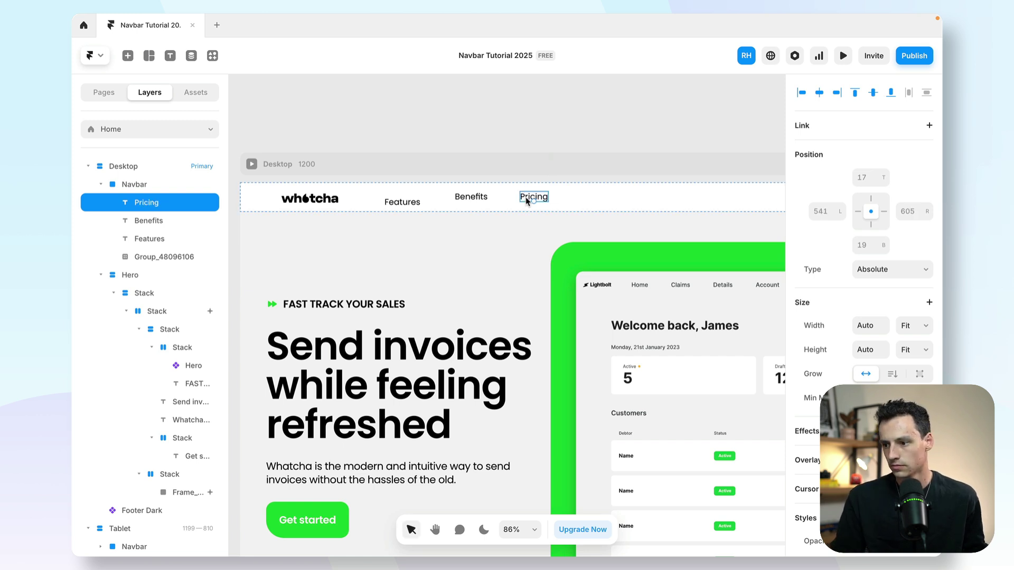
left_click_drag(532, 198, 600, 197)
double_click(598, 198)
type("FAQ")
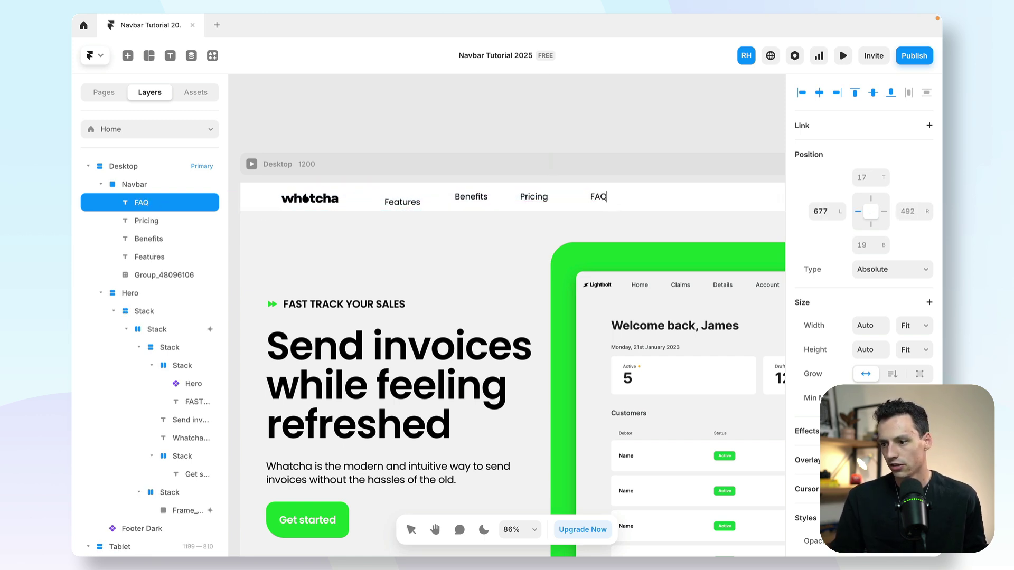
key("Escape")
Step: Apply a horizontal stack layout to the Navbar frame holding the logo and the text links
key("Escape")
scroll(600, 158, "down", 2)
left_click(929, 318)
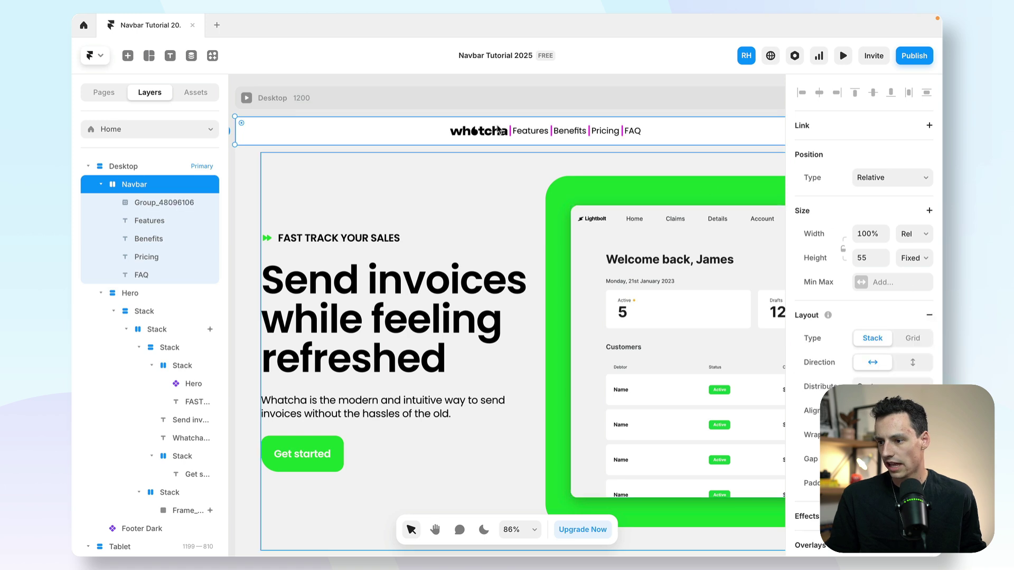
Step: Duplicate the hero's Get started button into the navbar after FAQ and reduce the copy's padding
left_click_drag(294, 443, 698, 134)
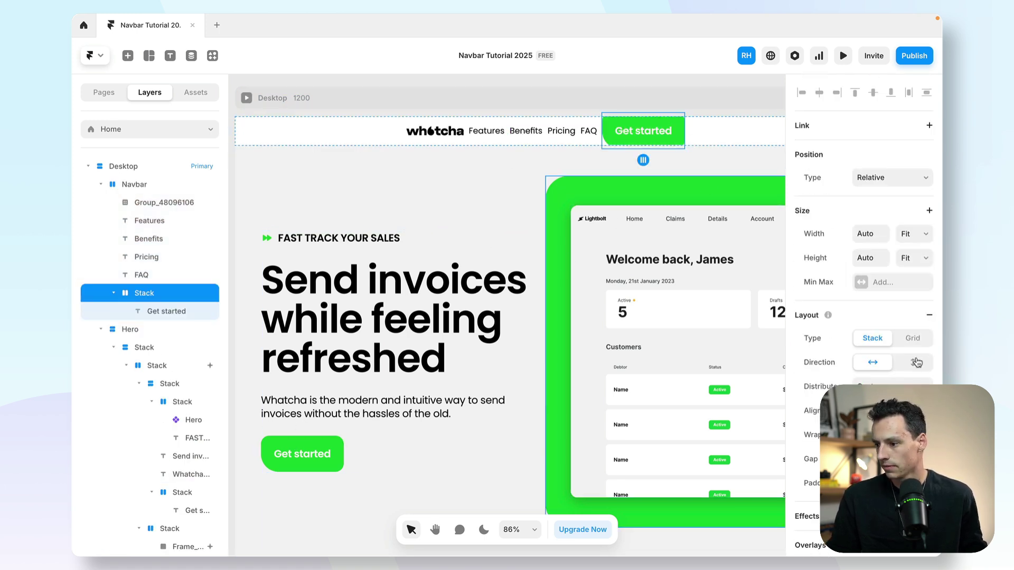
scroll(822, 275, "down", 3)
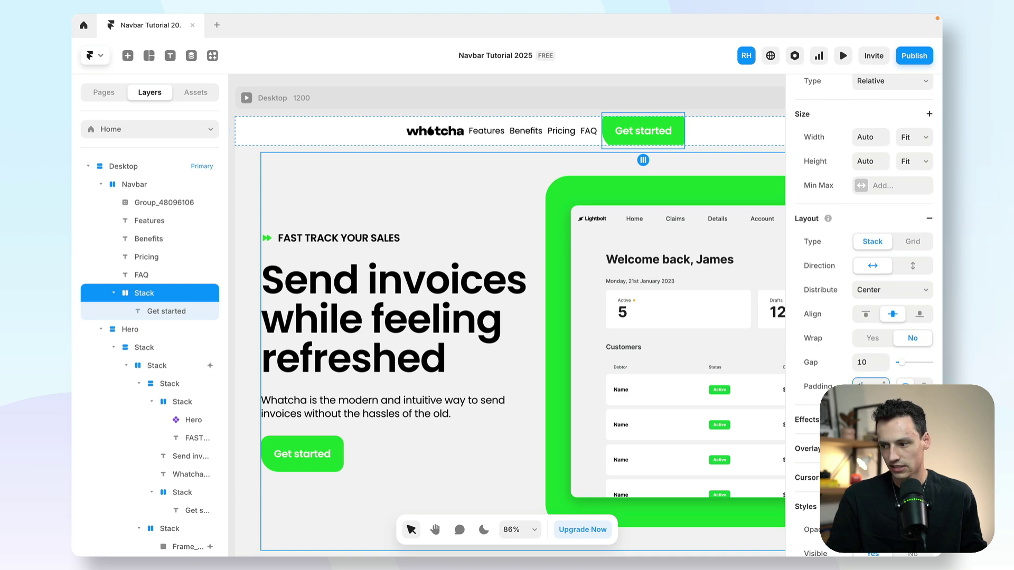
Step: Set the Navbar stack's distribution to Space Between
key("Escape")
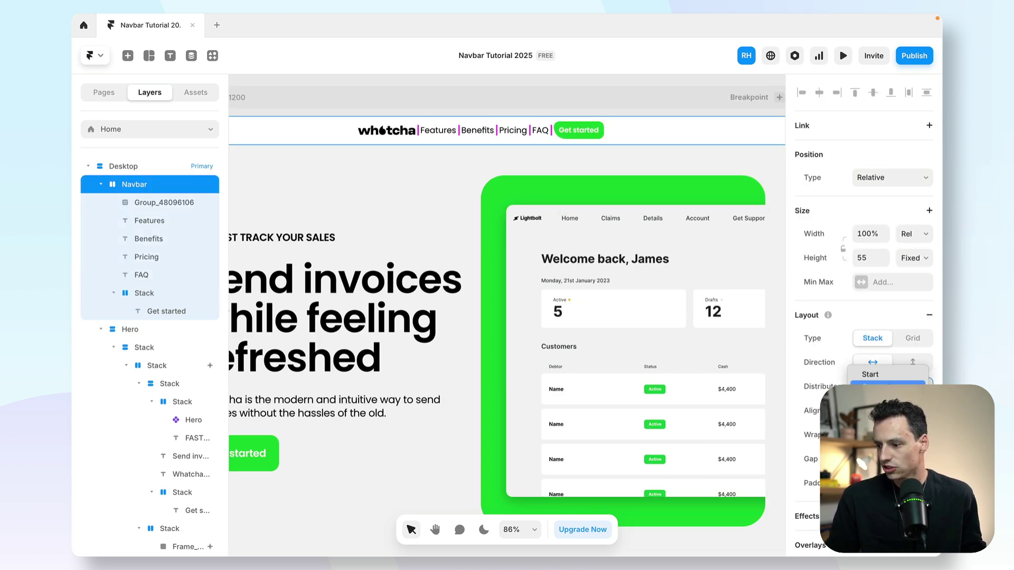
left_click(887, 411)
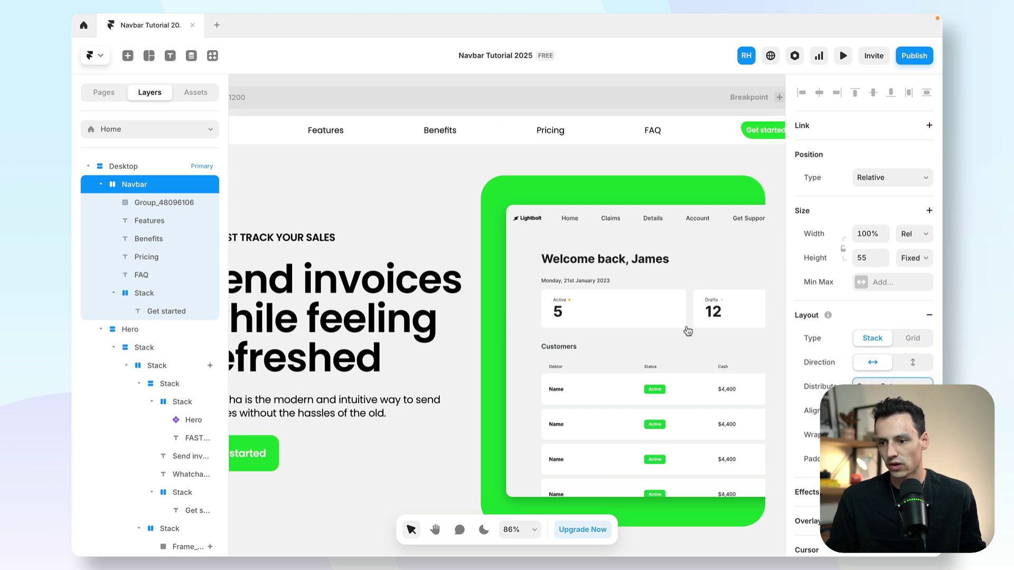
Step: Group the Features, Benefits, Pricing and FAQ links of the desktop navbar into their own stack
scroll(416, 202, "down", 3)
scroll(417, 202, "down", 1)
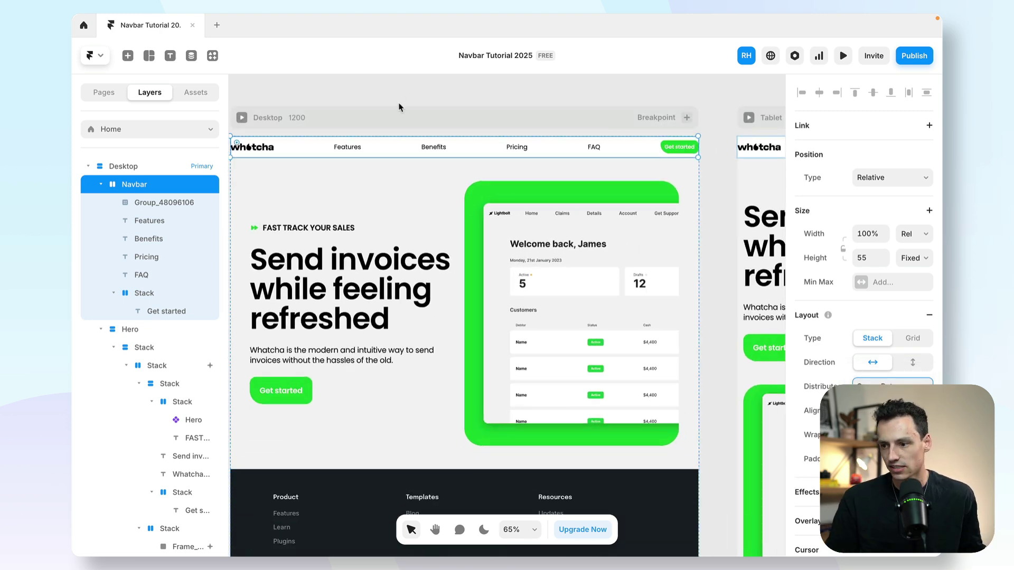
left_click(352, 149)
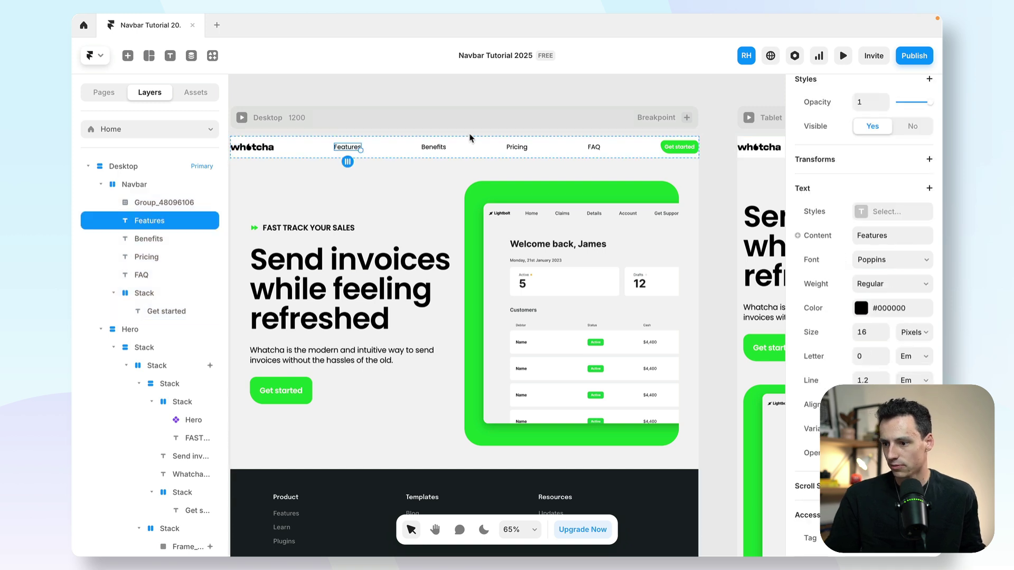
left_click(435, 150, "shift")
left_click(516, 148, "shift")
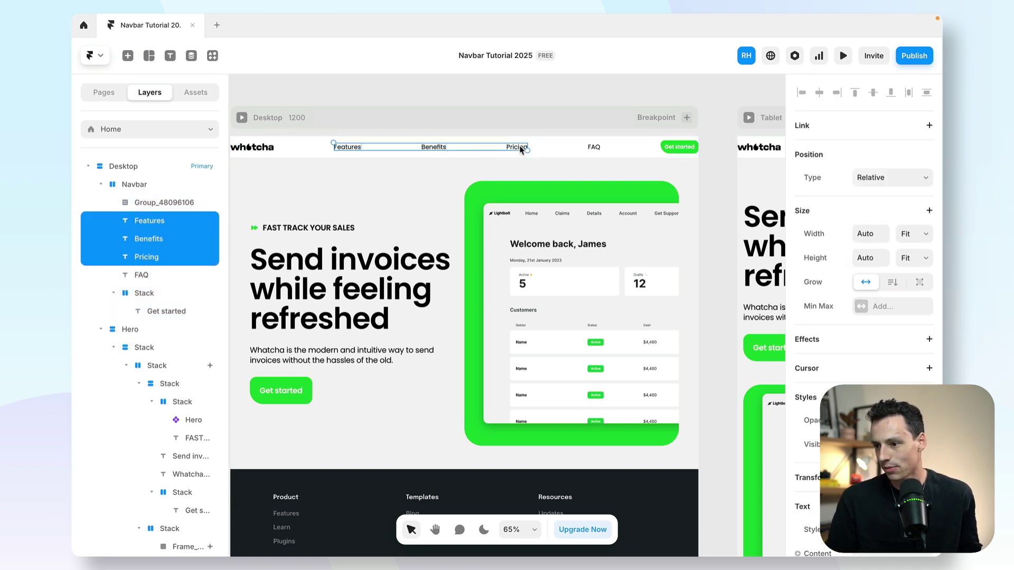
left_click(595, 149, "shift")
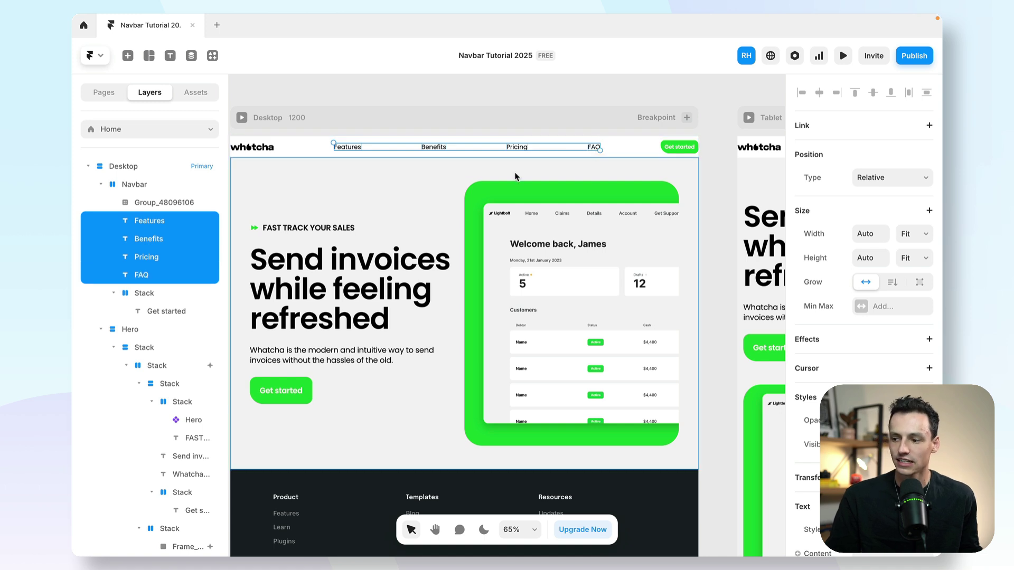
right_click(595, 149)
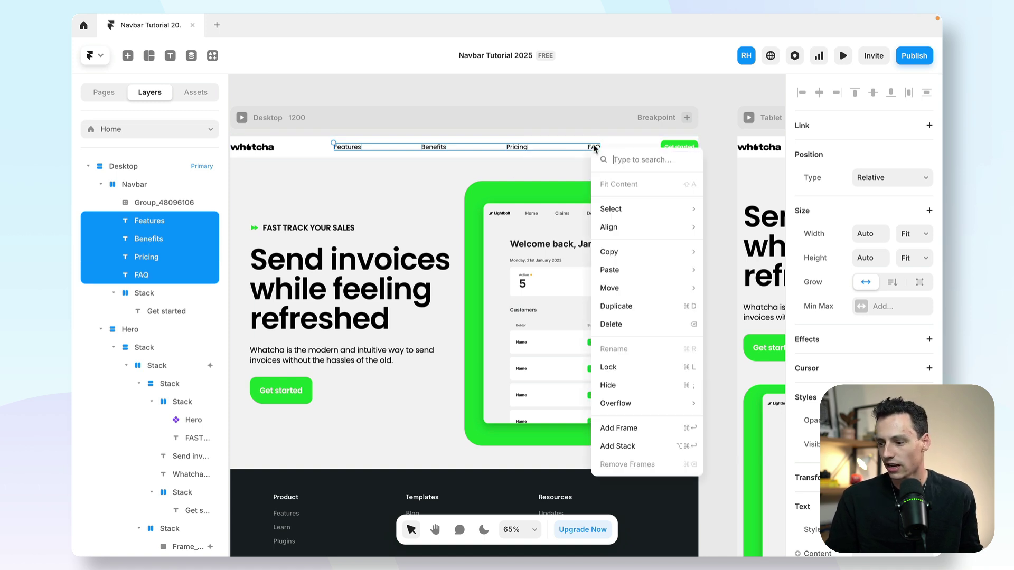
left_click(638, 448)
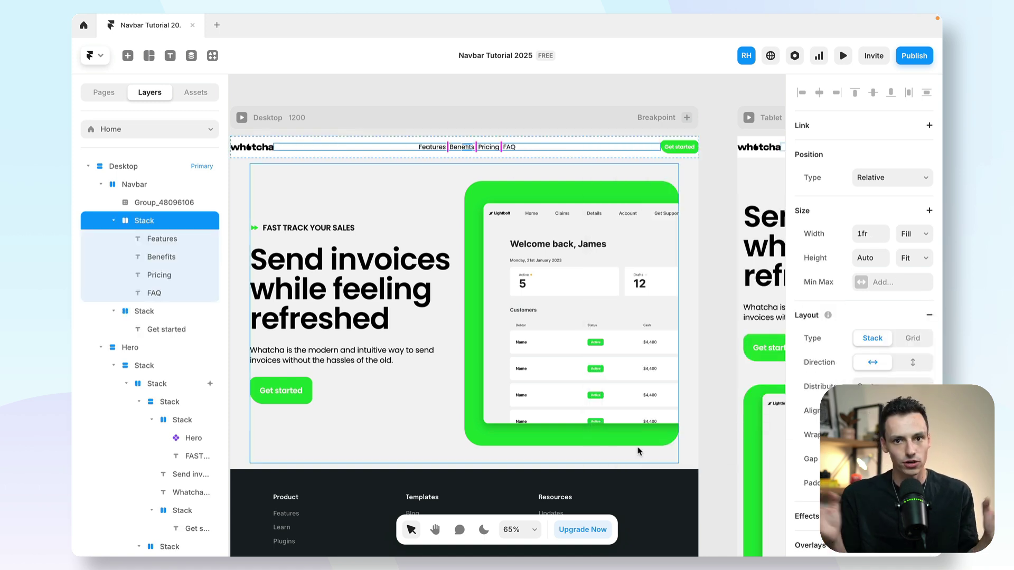
Step: Set the links stack's width to auto and widen the gap between the links
left_click(872, 233)
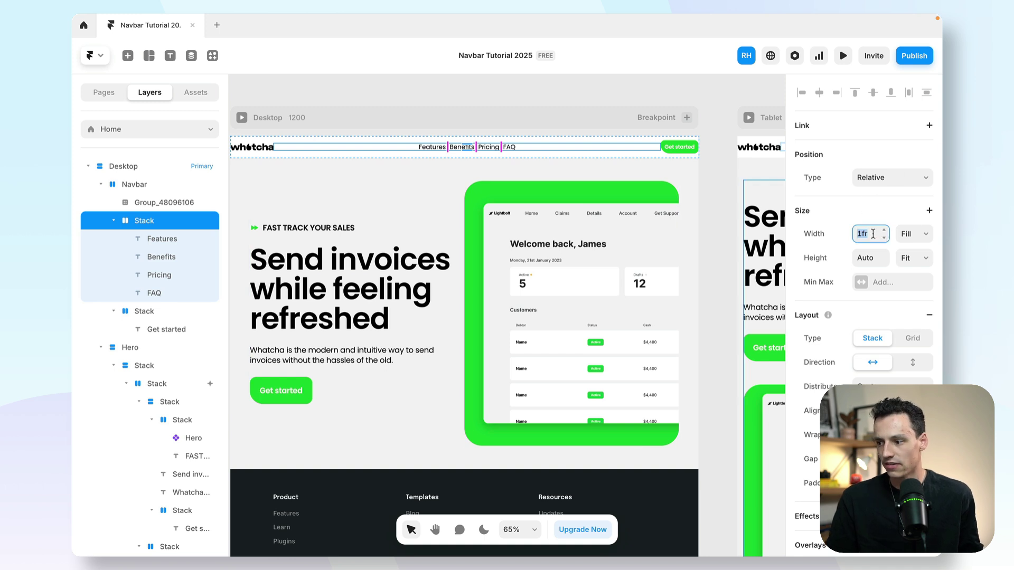
type("auto")
key("Return")
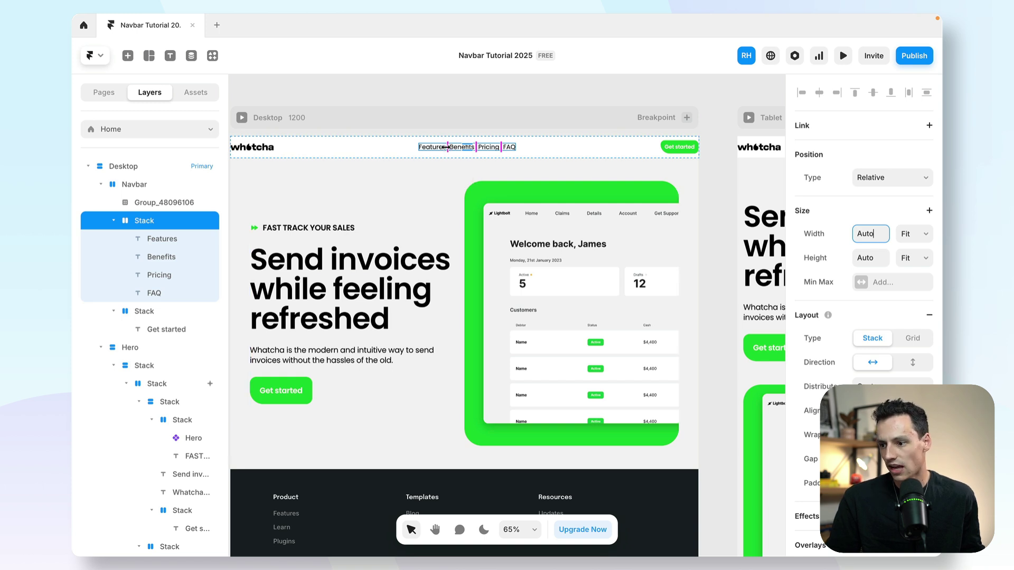
left_click_drag(446, 148, 458, 147)
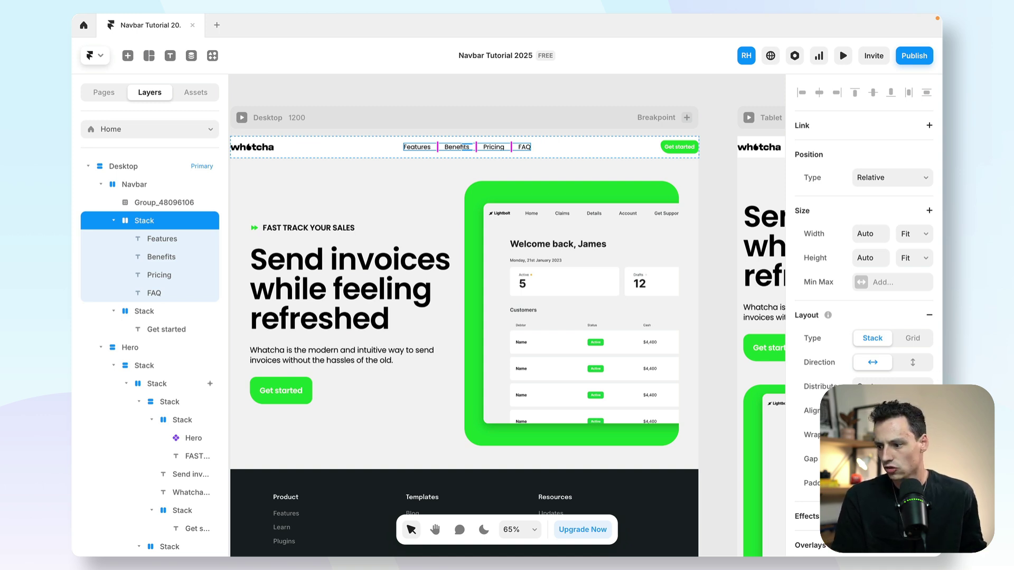
Step: Set the Navbar frame's height to auto and add padding around its contents
left_click(631, 144)
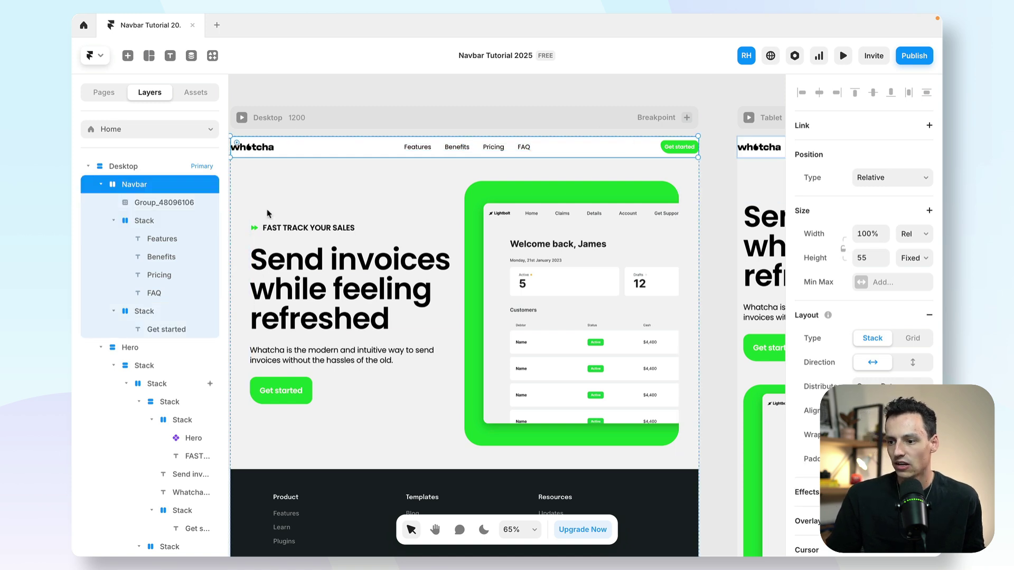
left_click(869, 258)
type("au")
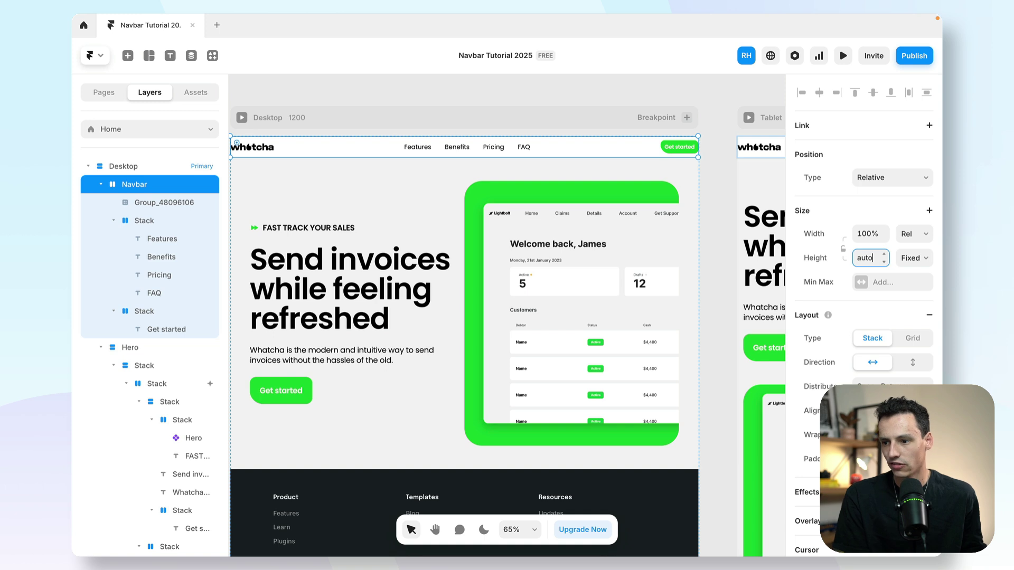
type("to")
key("Return")
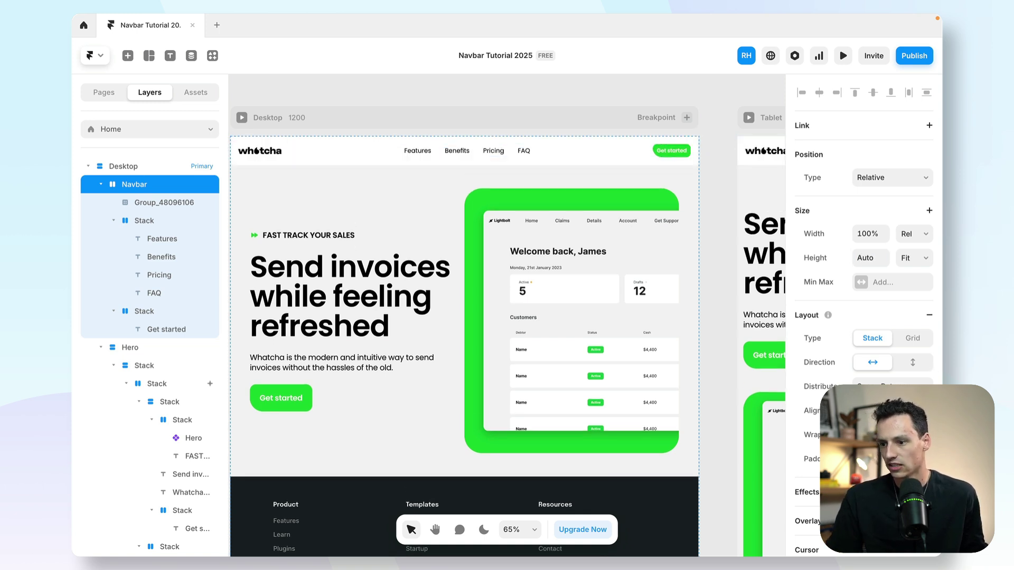
Step: Preview the page at a narrower width to check the navbar, and return to the canvas
key("super+p")
left_click_drag(881, 263, 877, 242)
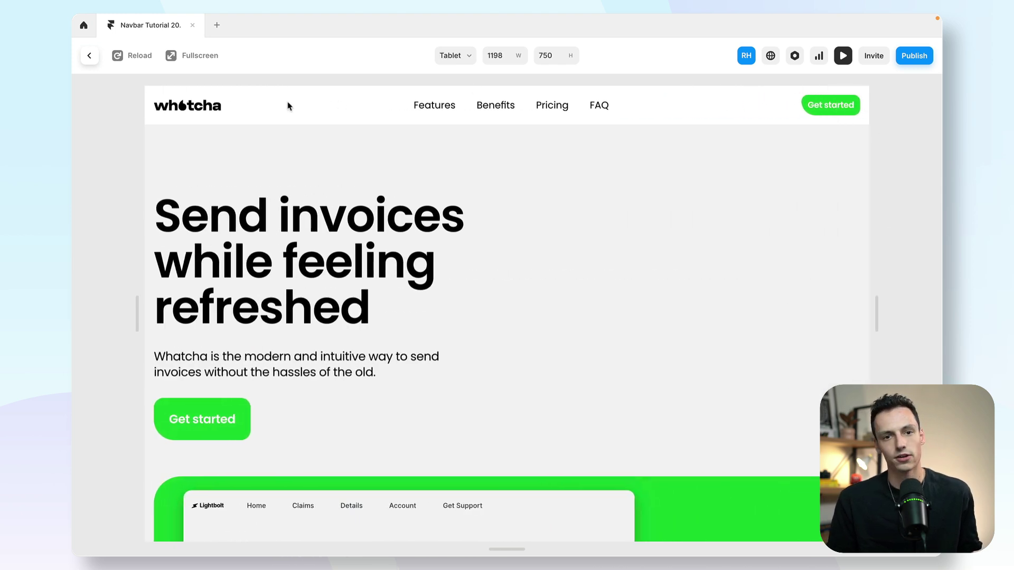
left_click(89, 56)
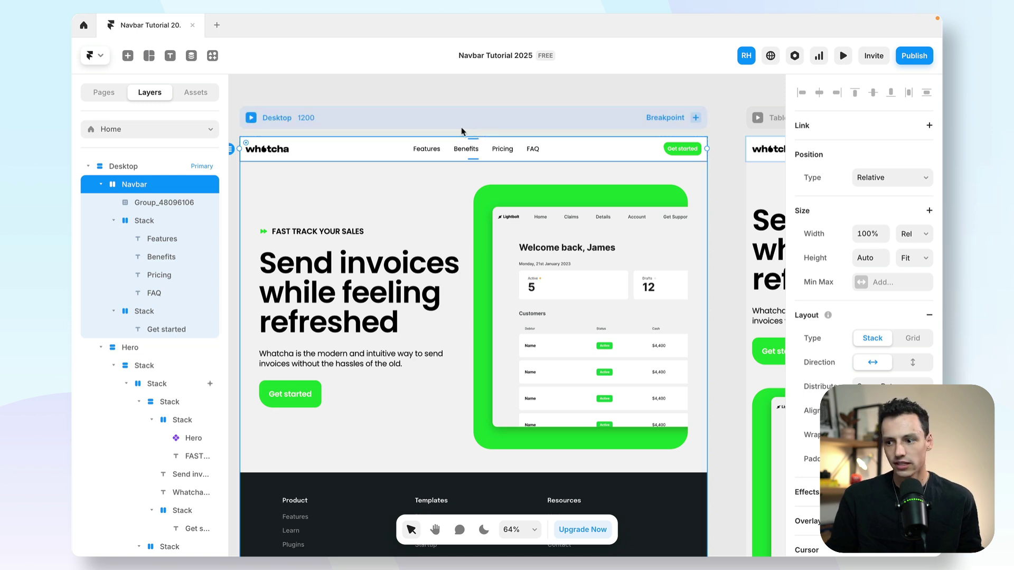
Step: Create a component from the Navbar frame, keeping the name "Navbar"
right_click(372, 153)
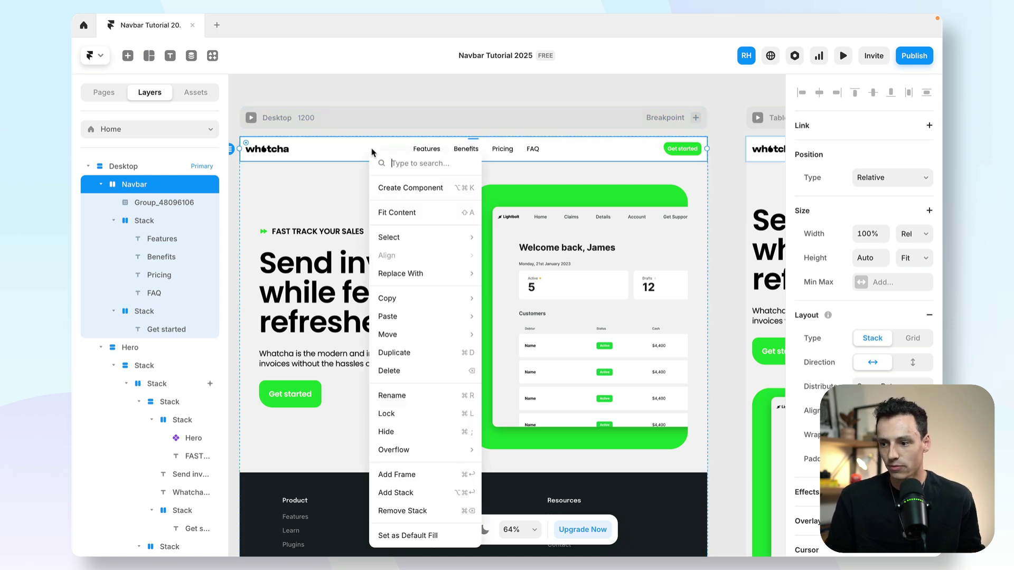
left_click(394, 188)
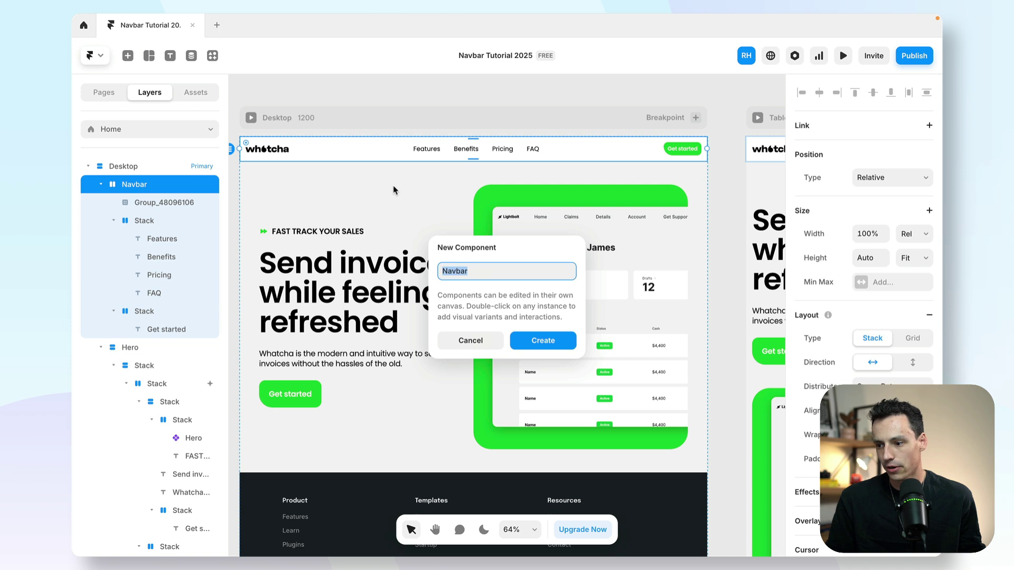
left_click(527, 273)
key("Return")
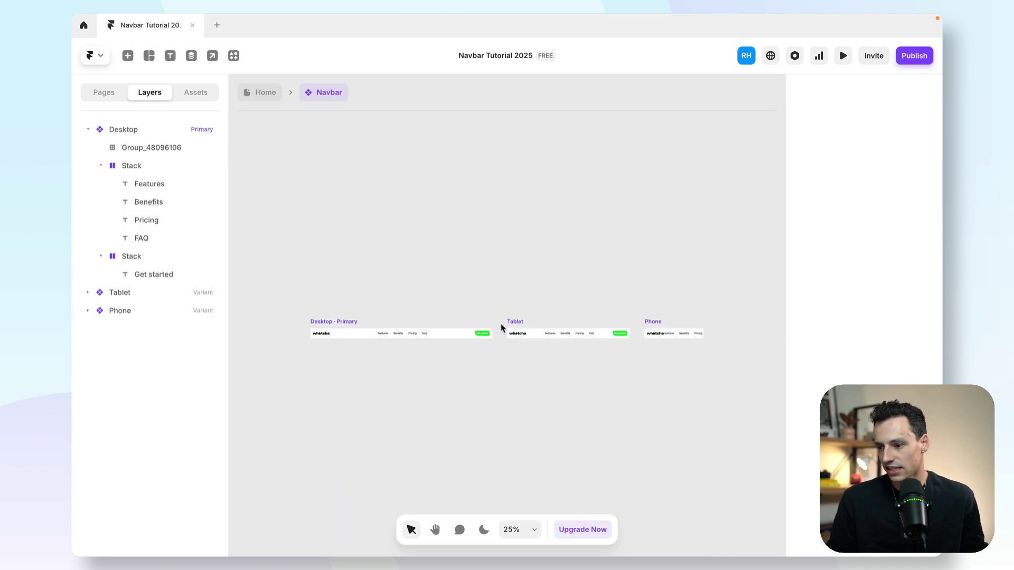
Step: Examine the Desktop, Tablet and Phone variants of the Navbar component
left_click(427, 331)
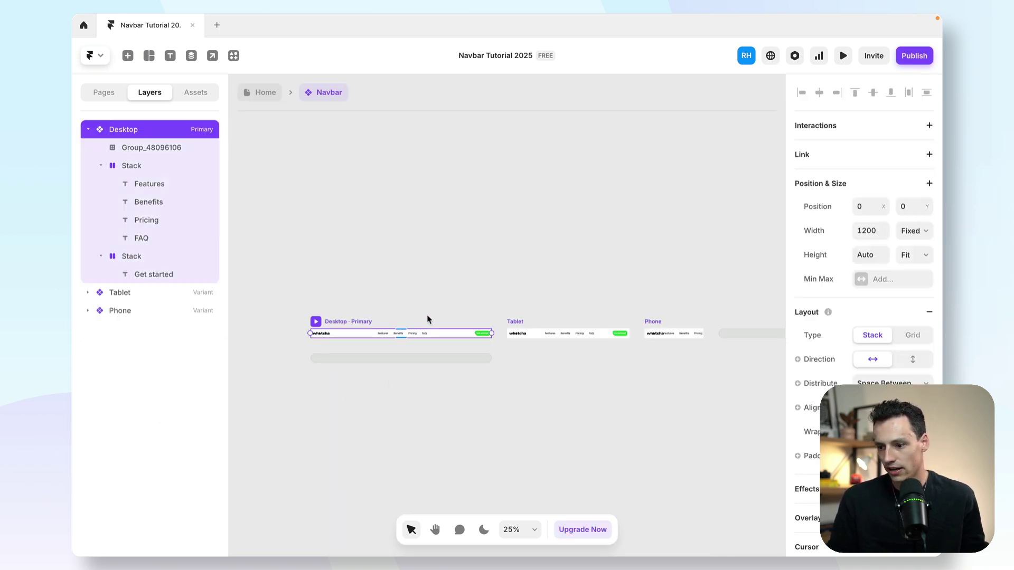
left_click(544, 331)
left_click(660, 324)
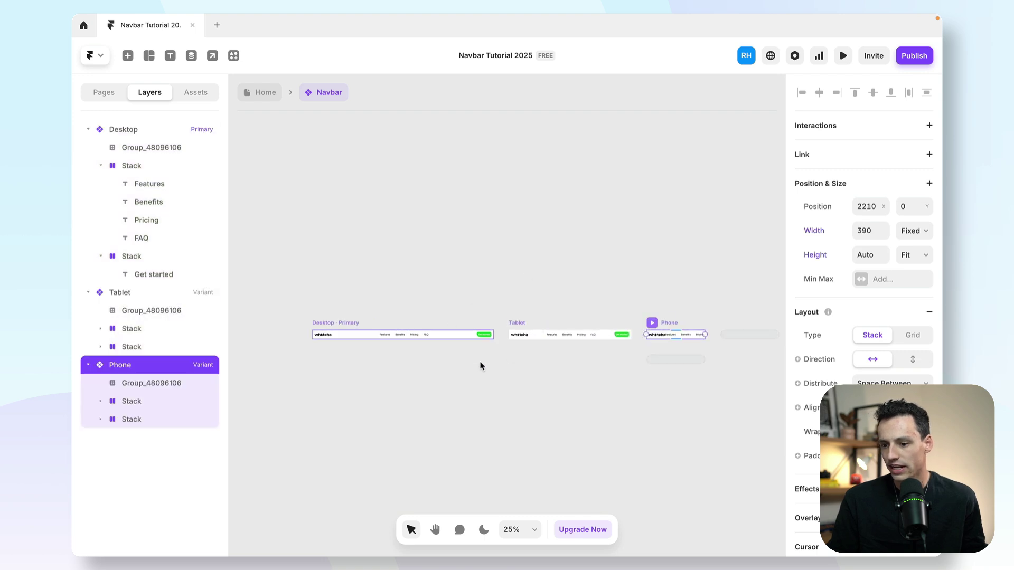
left_click(470, 285)
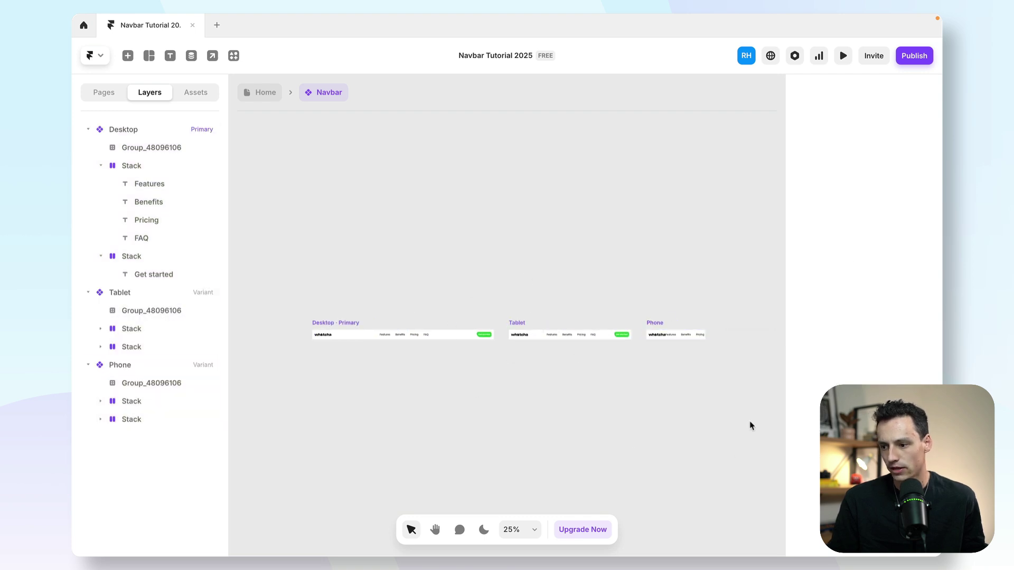
left_click(359, 322)
left_click(518, 326)
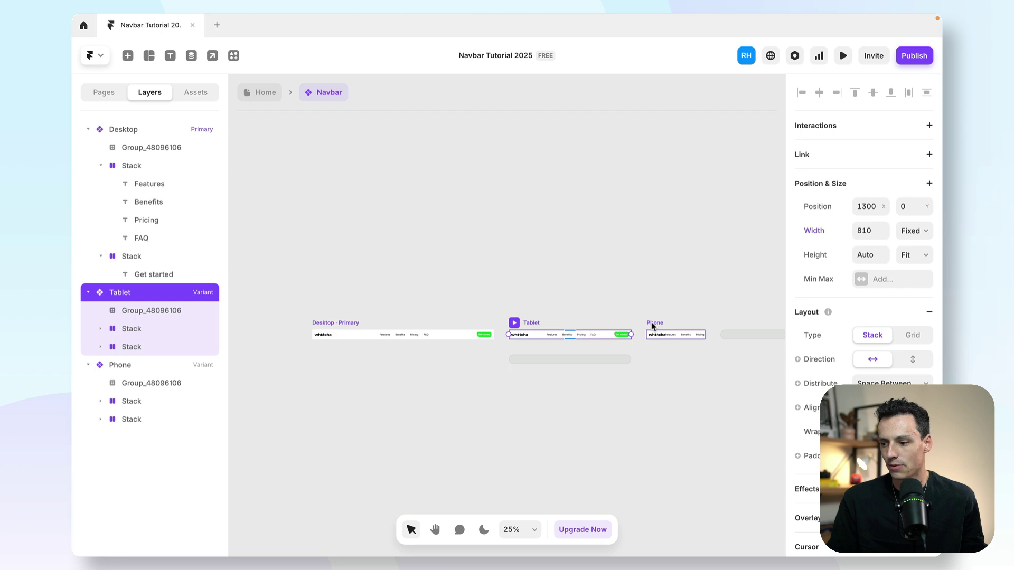
left_click(654, 325)
left_click(463, 230)
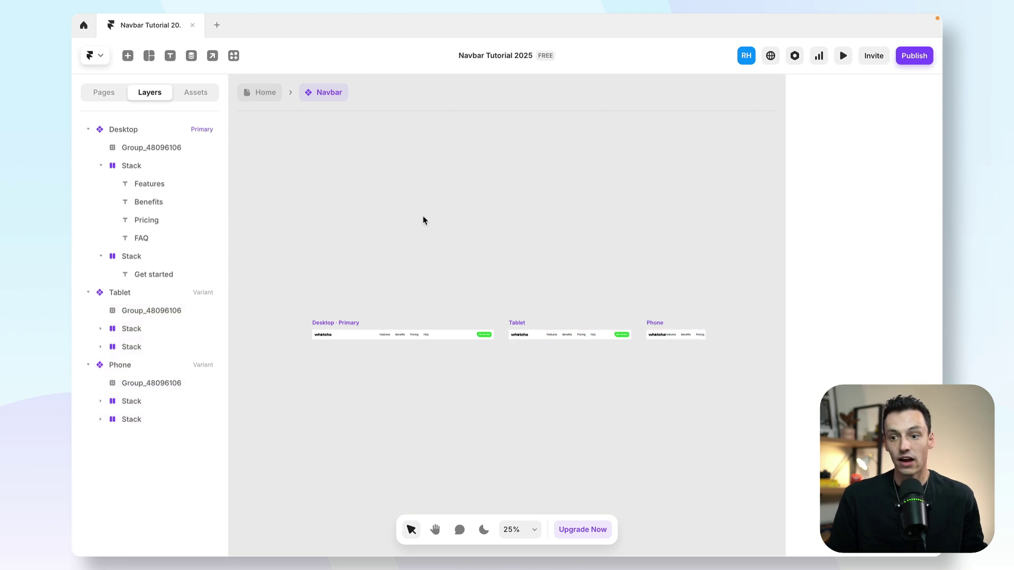
Step: Return to the Home page and inspect the navbar instances across the Desktop, Tablet and Phone breakpoints
left_click(261, 92)
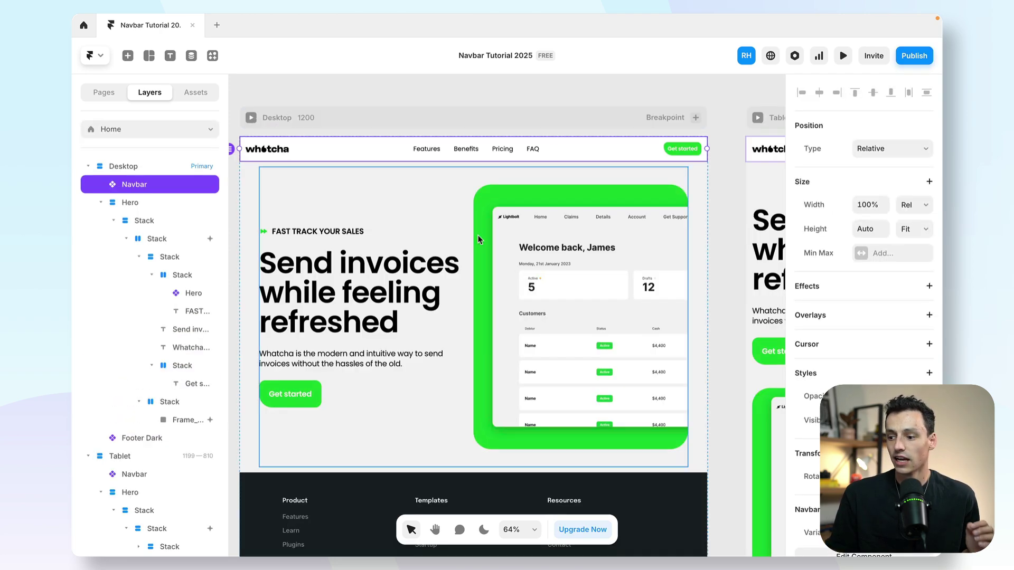
scroll(477, 236, "right", 4)
scroll(480, 240, "down", 10)
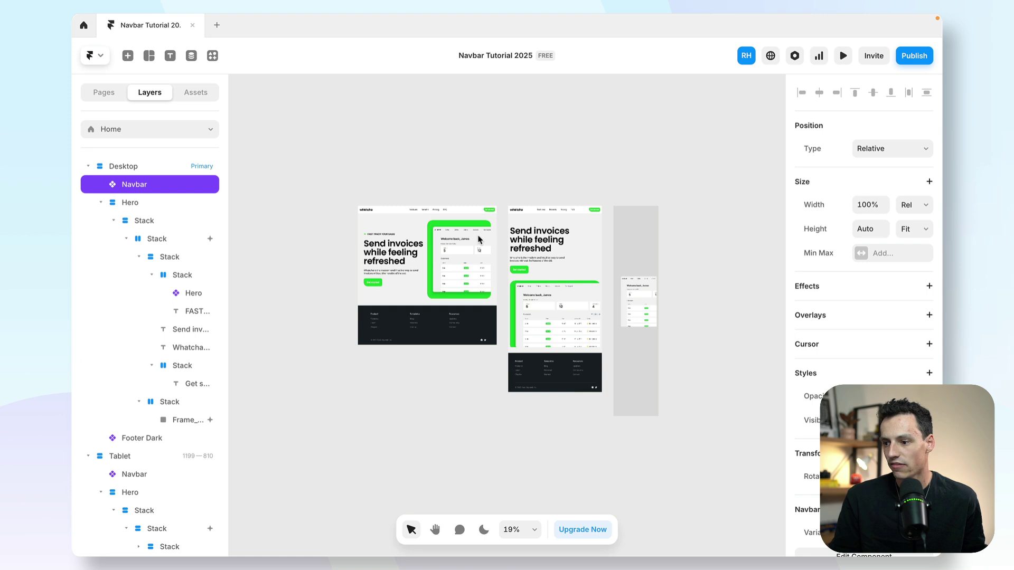
scroll(530, 199, "up", 2)
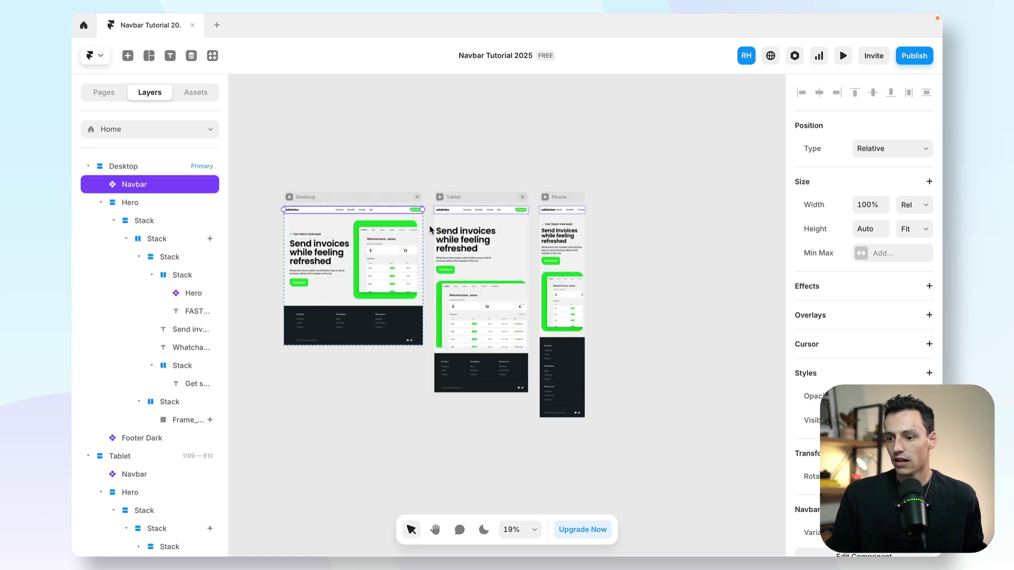
scroll(401, 216, "down", 1)
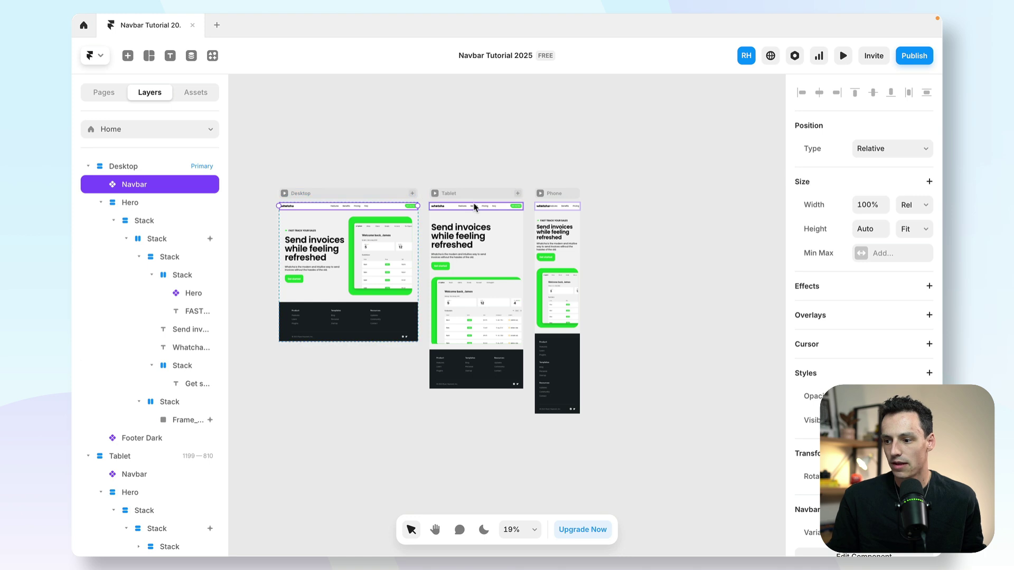
left_click(492, 206)
left_click(544, 205)
Step: Open the Navbar component and wrap the Desktop variant's logo in a stack with its width set to auto
double_click(373, 209)
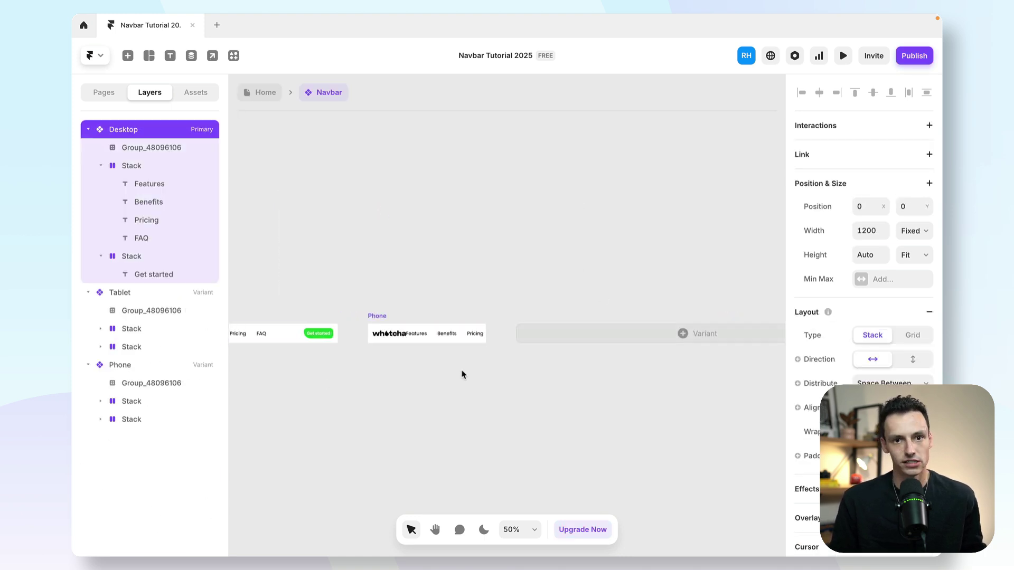
key("shift+2")
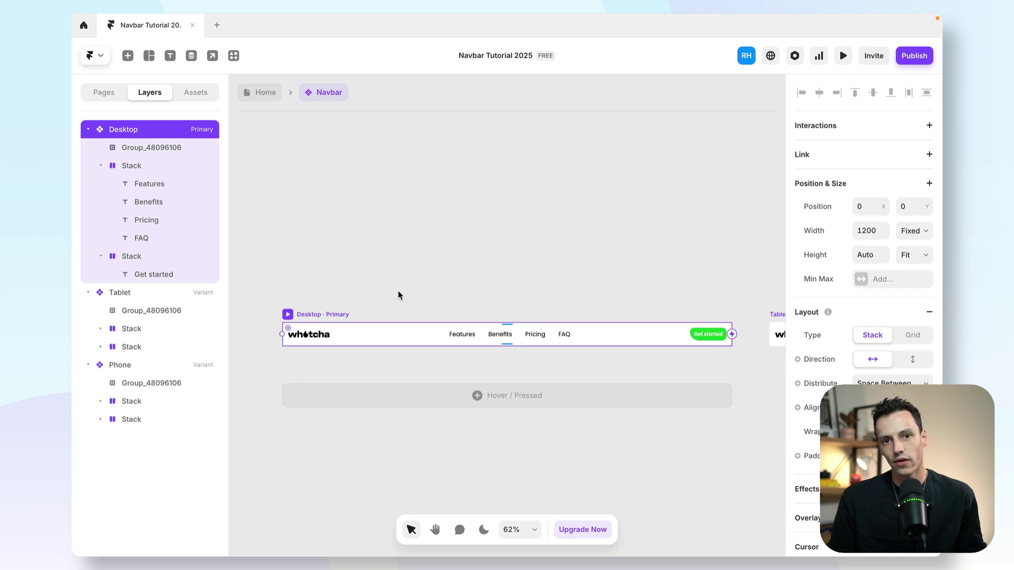
left_click(407, 276)
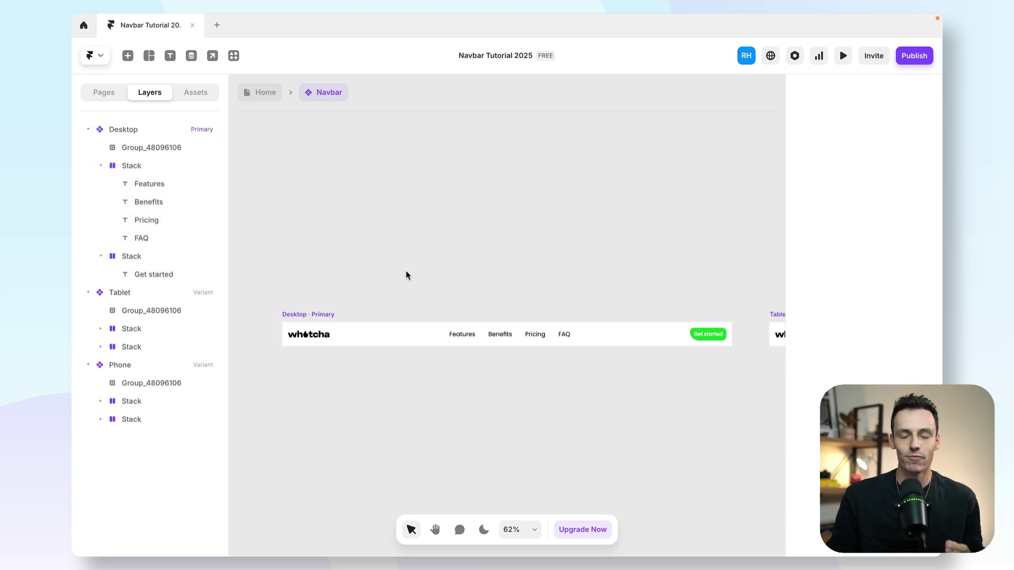
left_click(302, 340)
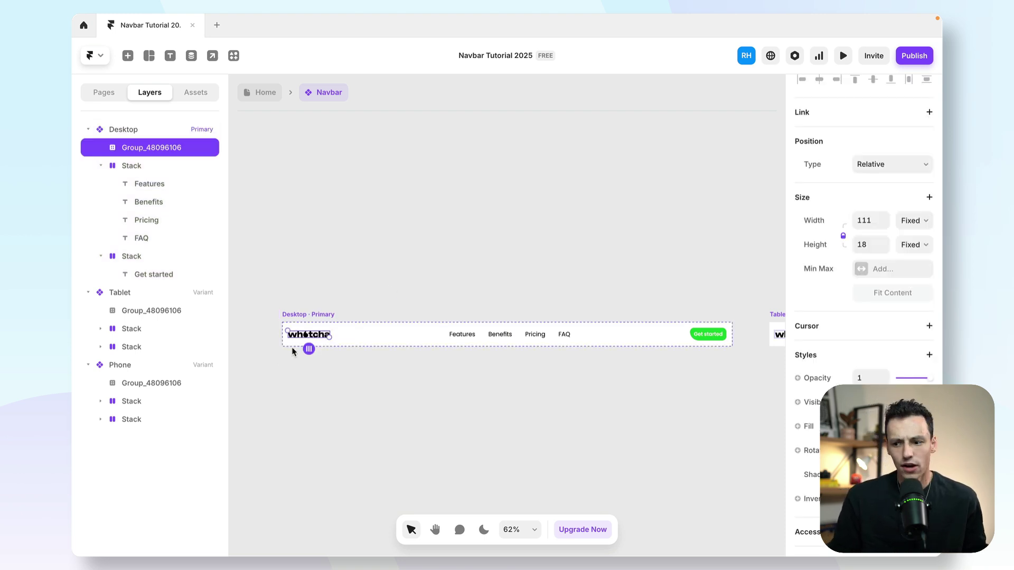
key("shift+2")
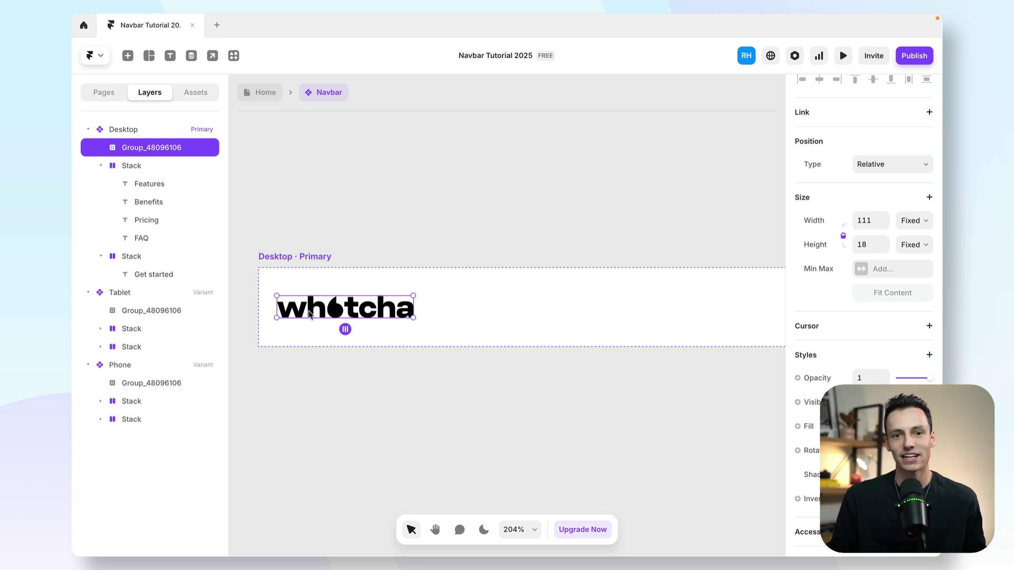
right_click(346, 313)
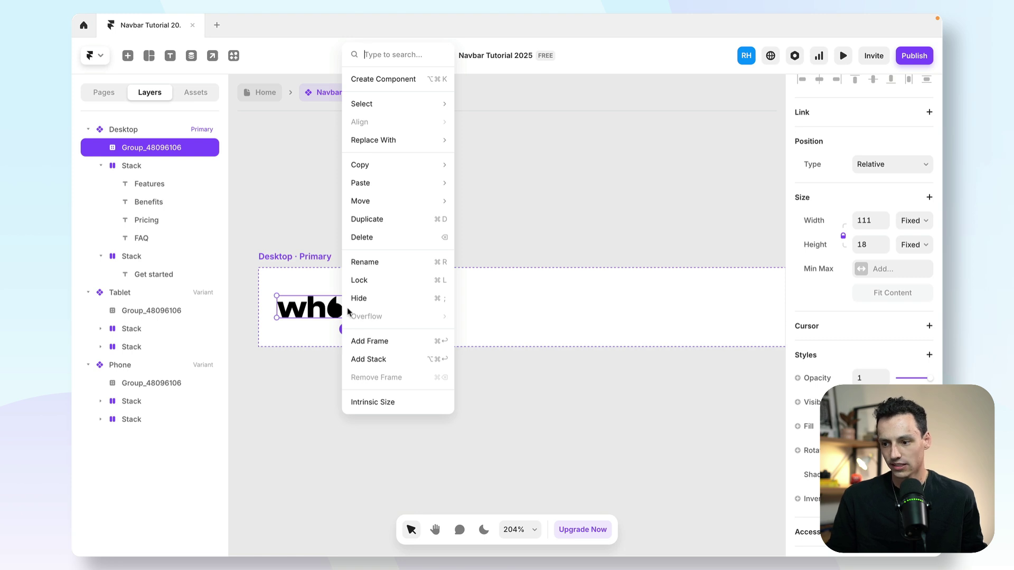
left_click(385, 360)
left_click(873, 260)
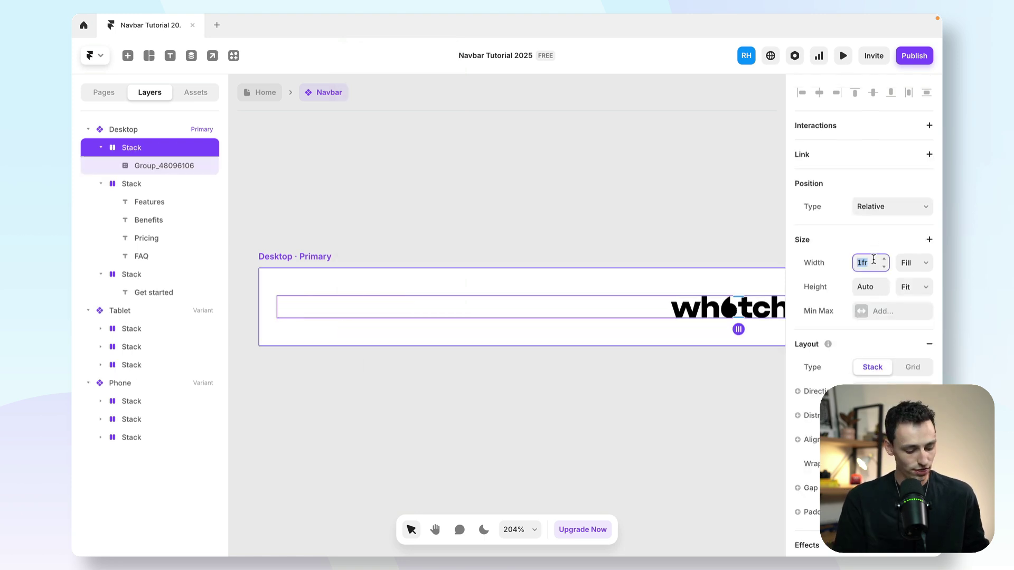
type("auto")
key("Return")
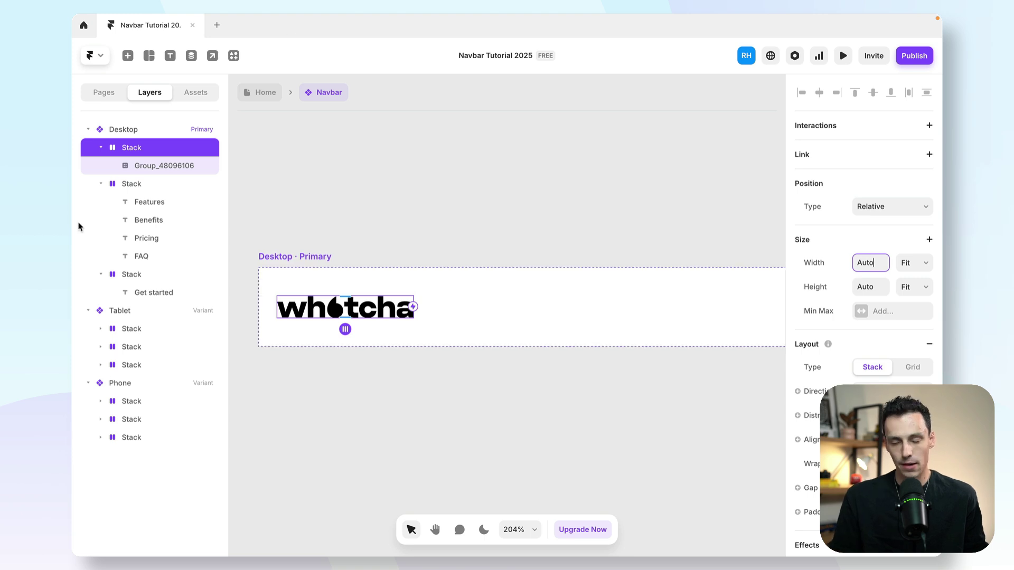
Step: Add a link to the Desktop variant's logo stack that points to the Home page
left_click(929, 154)
left_click(860, 174)
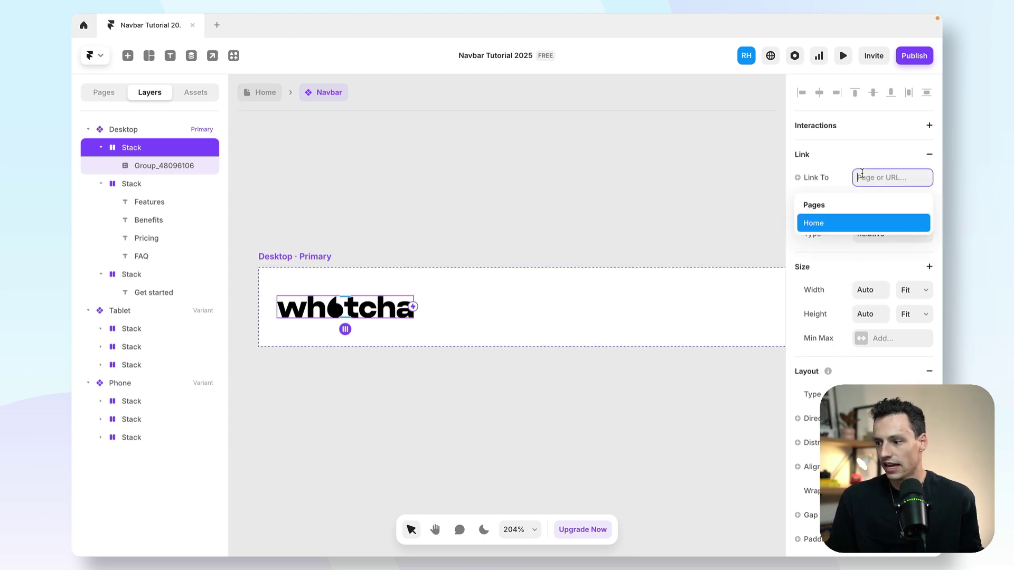
left_click(856, 220)
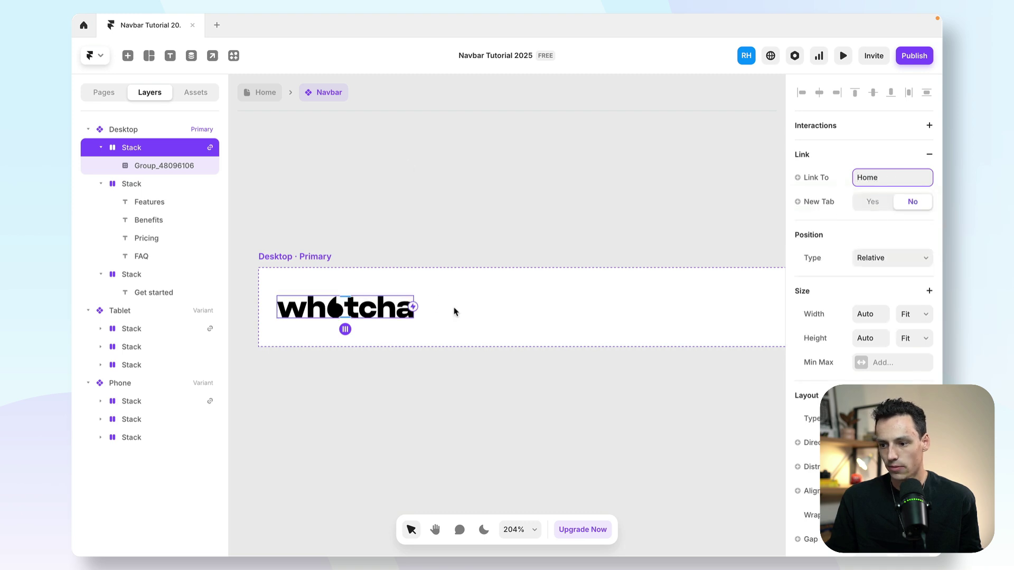
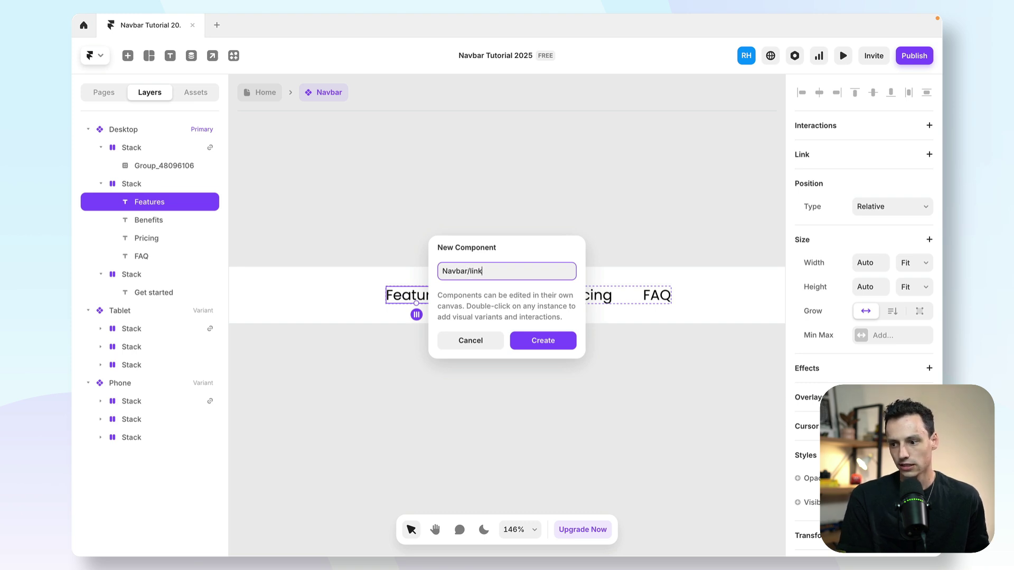
Step: Create a component named "Navbar/links" from the Features text in the Desktop variant
type("s")
key("Return")
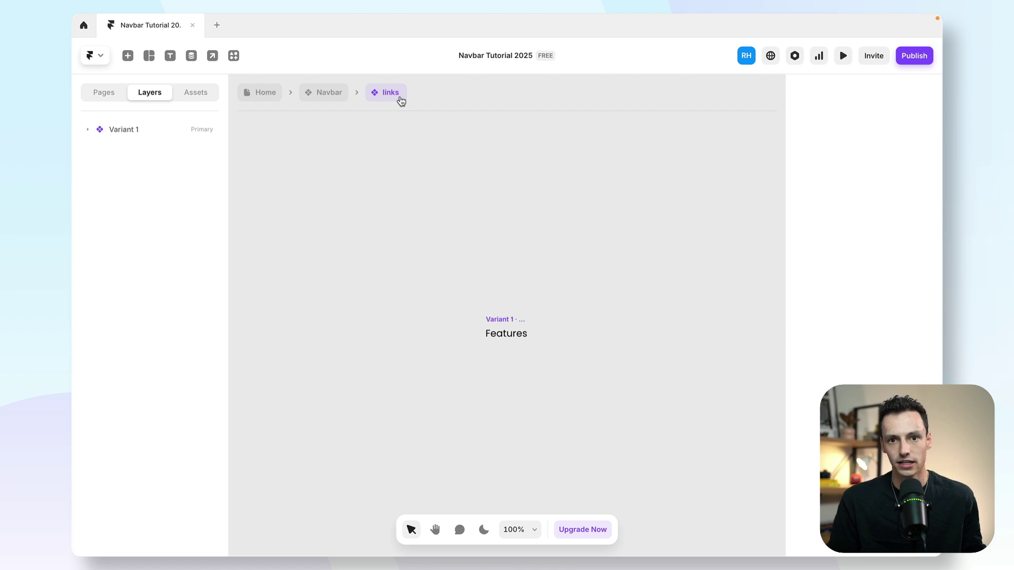
Step: Add a Hover variant beneath Variant 1 in the links component
scroll(474, 242, "up", 3)
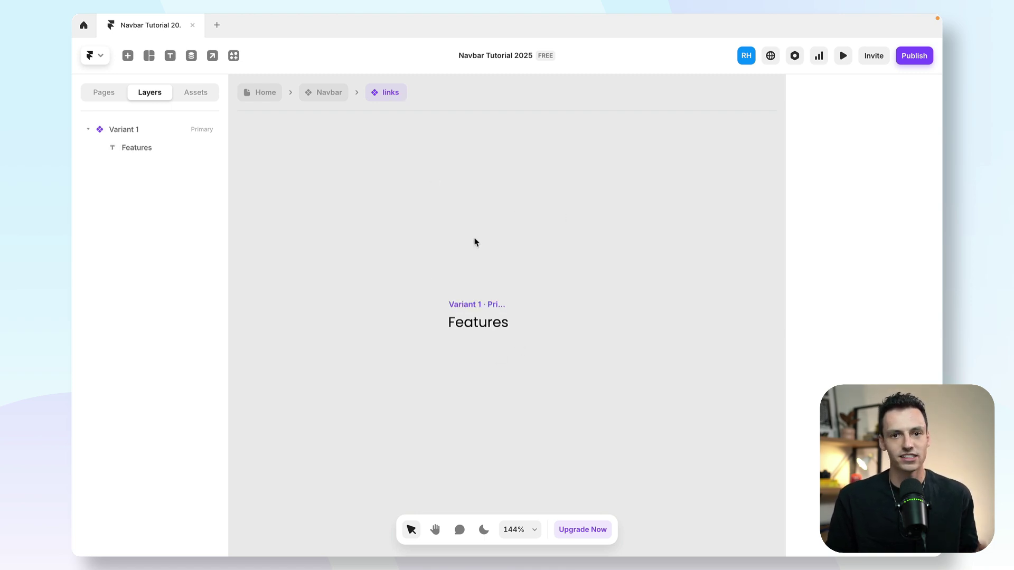
left_click(479, 303)
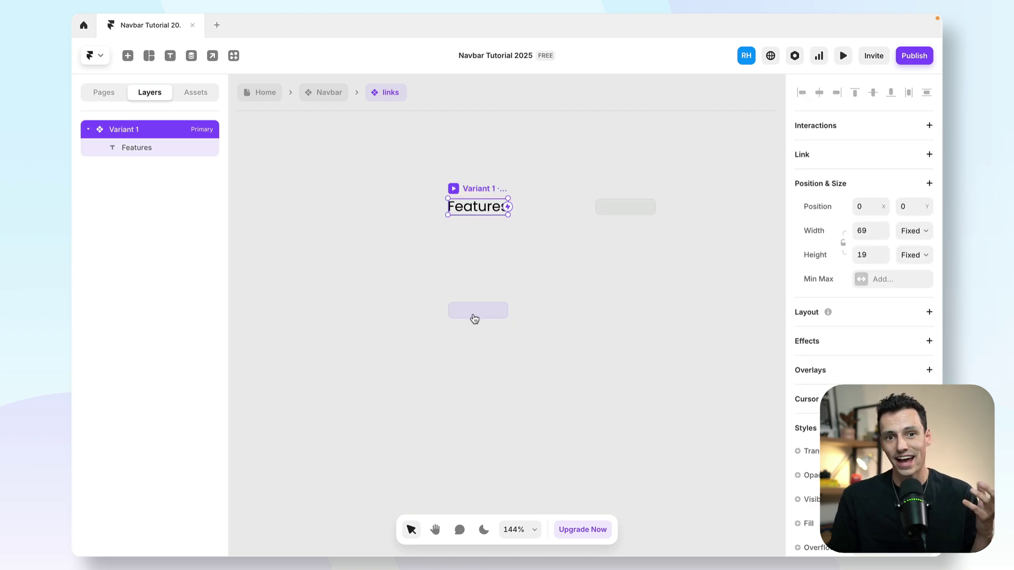
left_click(474, 318)
left_click(483, 328)
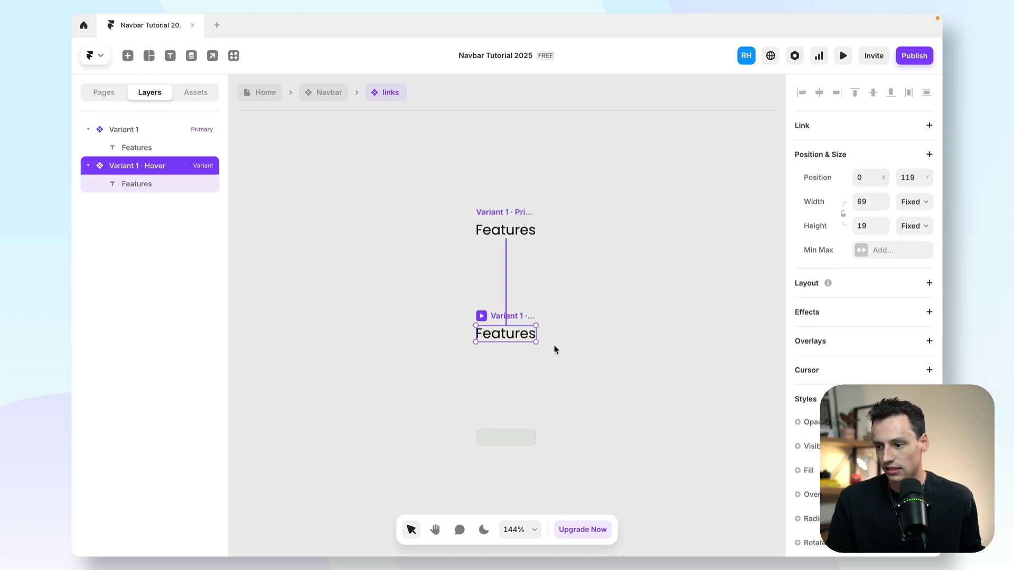
Step: Lower the opacity of the Features text color in the Hover variant to about 54% and preview the hover effect
left_click(168, 184)
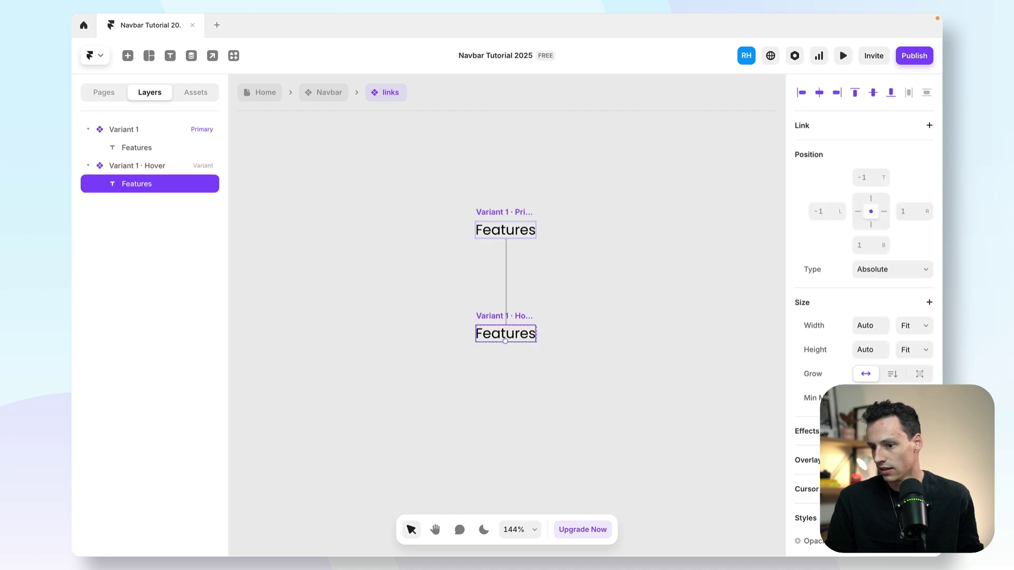
scroll(882, 310, "down", 10)
left_click(860, 290)
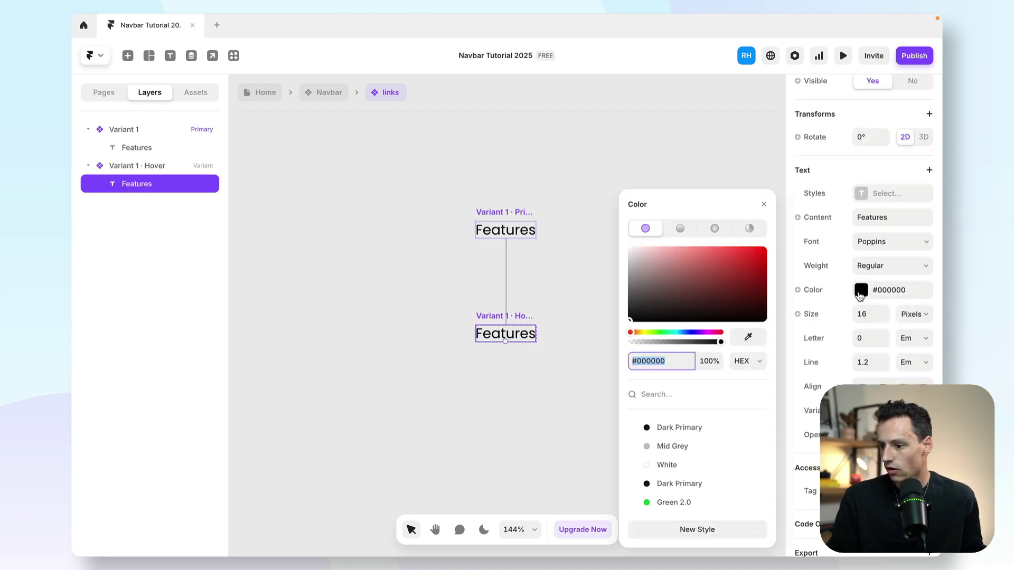
left_click_drag(691, 344, 684, 345)
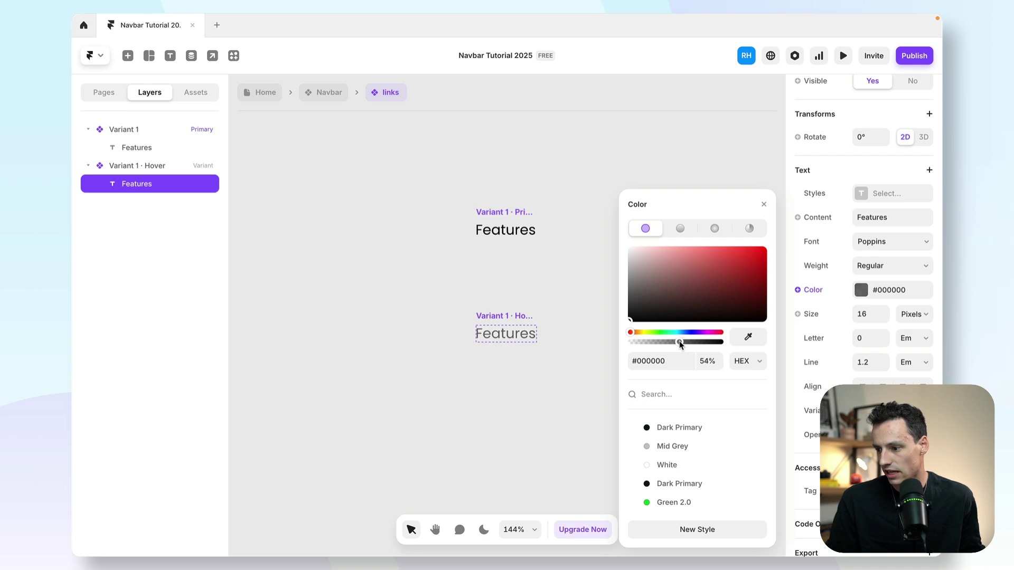
key("Escape")
left_click(843, 56)
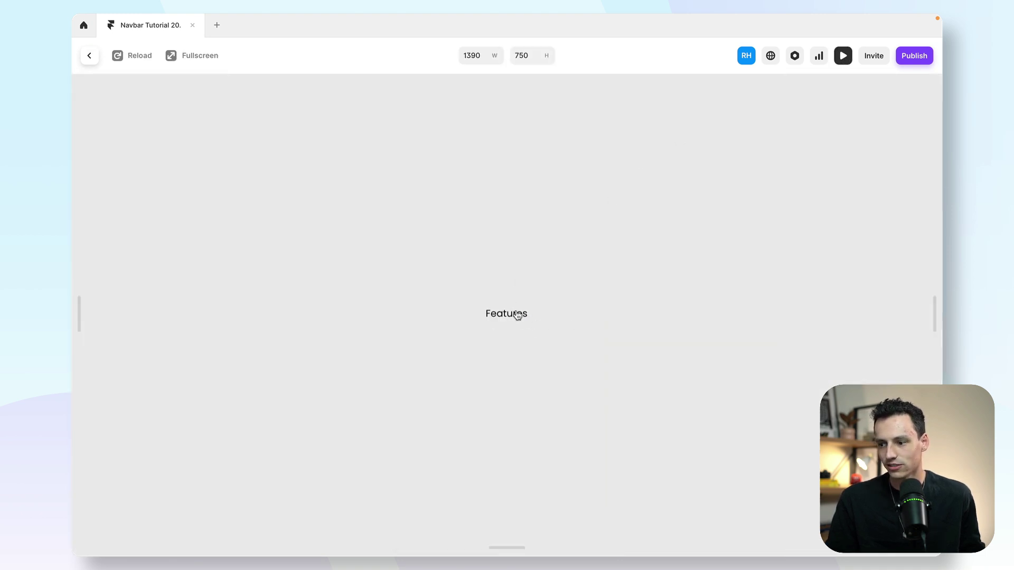
key("Escape")
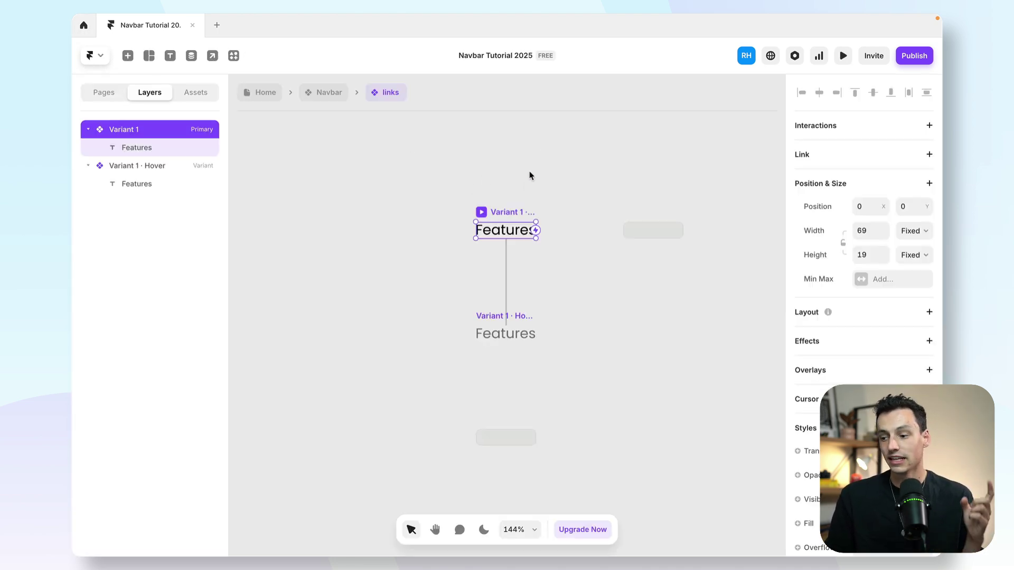
Step: Bind the Features text content in the primary variant of the links component to a new variable
left_click(503, 191)
left_click(494, 227)
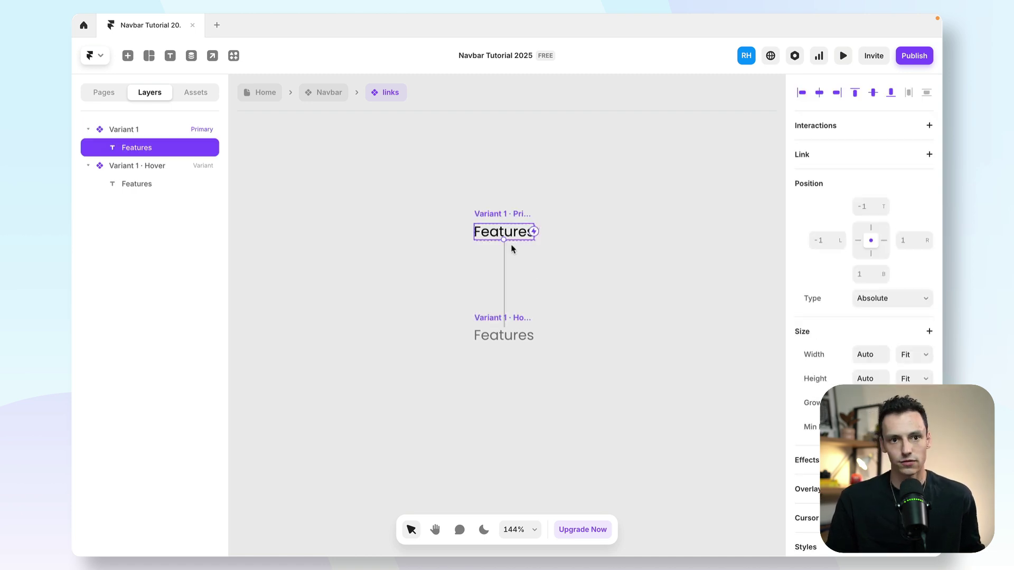
scroll(940, 368, "down", 2)
scroll(939, 364, "down", 8)
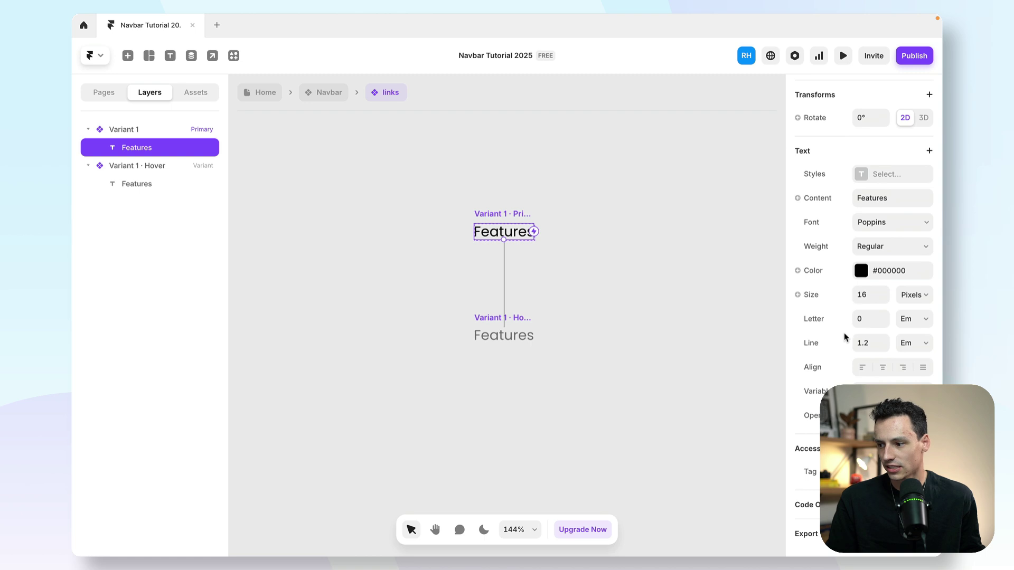
left_click(823, 205)
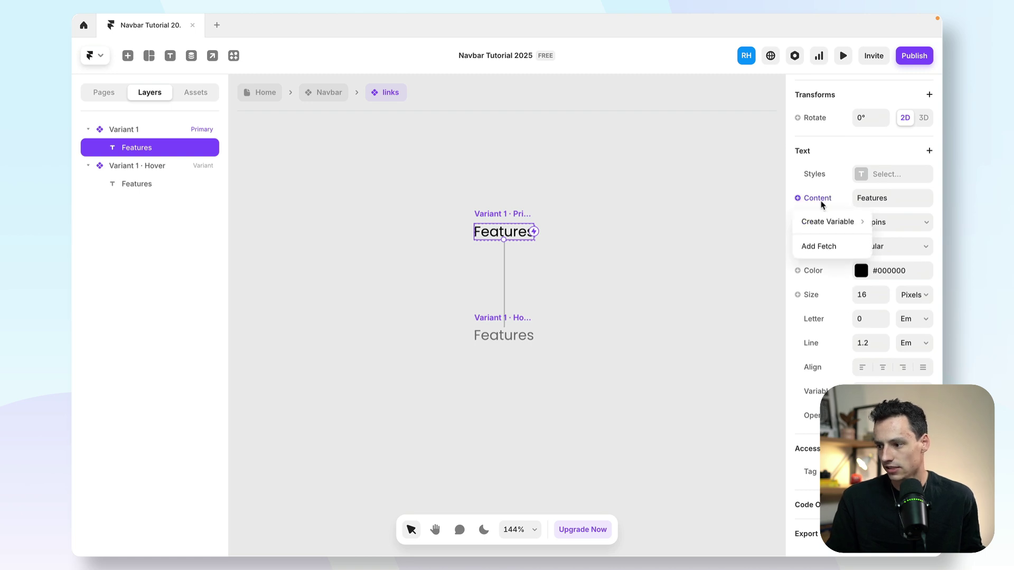
mouse_move(821, 221)
left_click(777, 225)
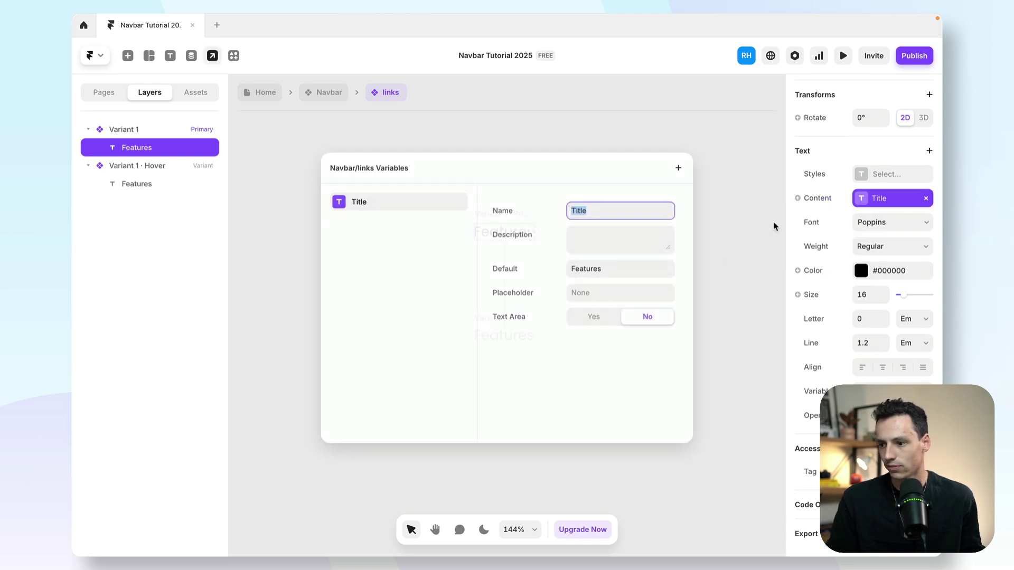
left_click(705, 225)
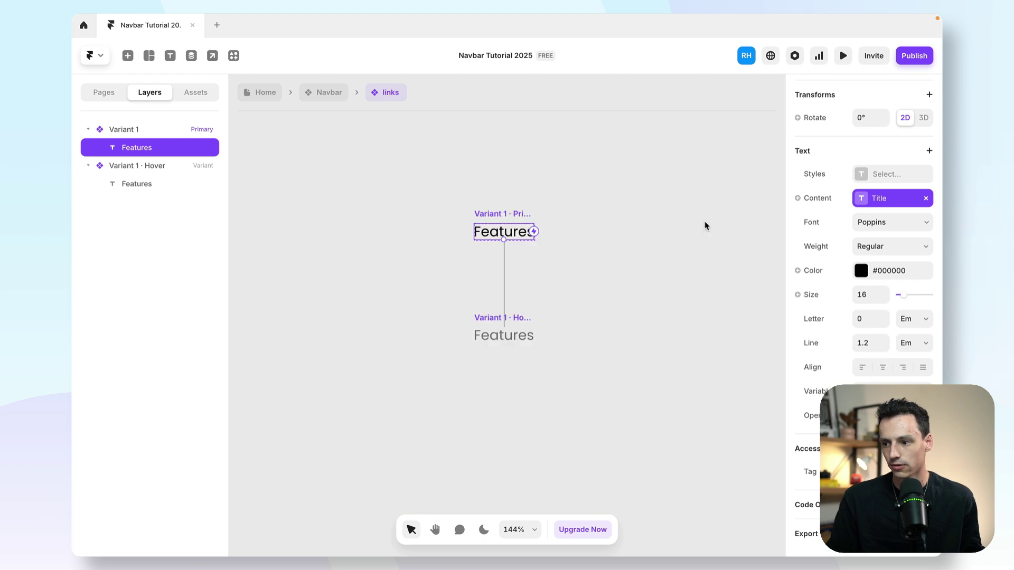
Step: Add a link to Variant 1 driven by a new link variable, with New Tab set to No and Scroll set to Smooth
left_click(165, 129)
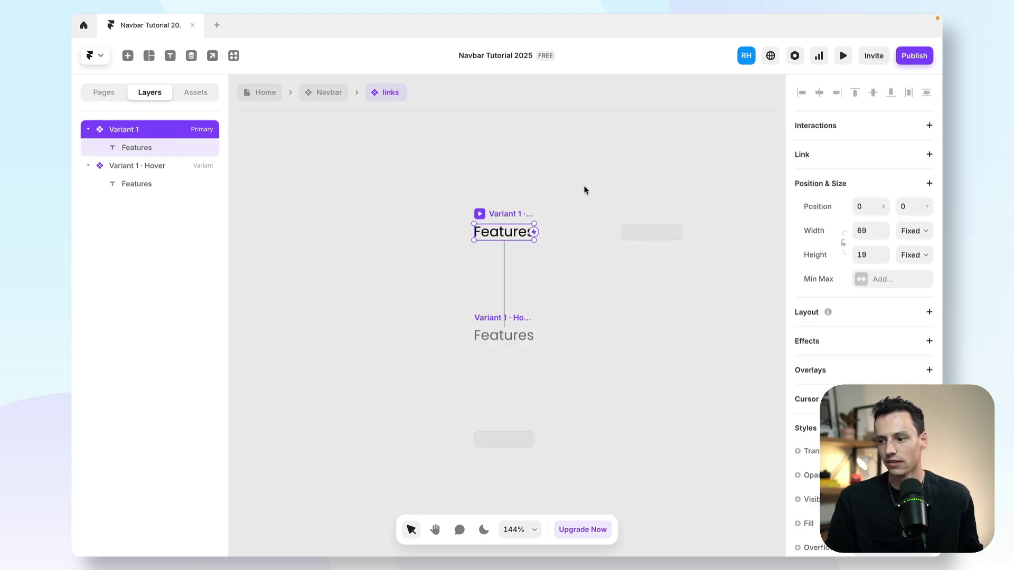
left_click(929, 154)
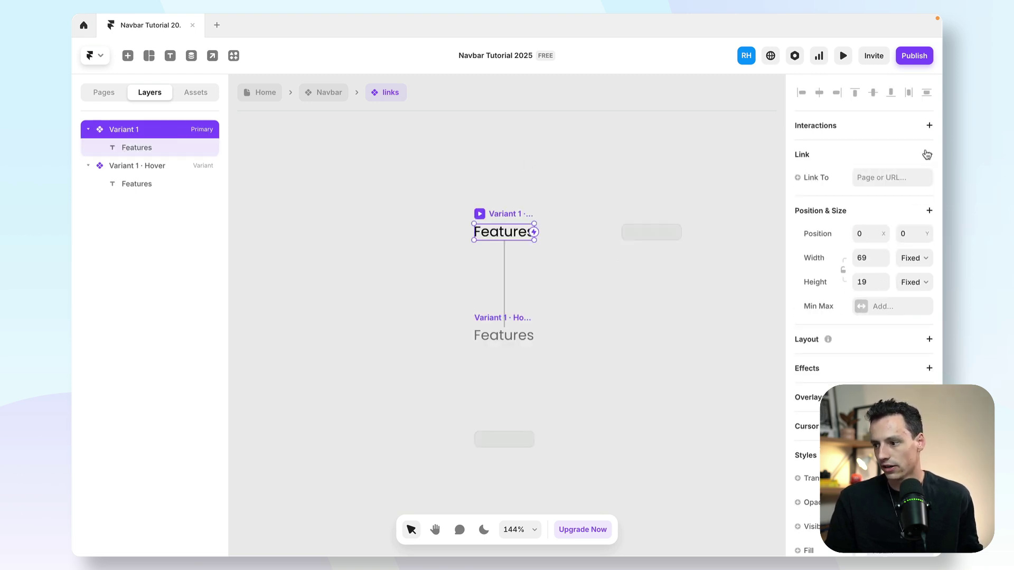
left_click(824, 177)
left_click(826, 226)
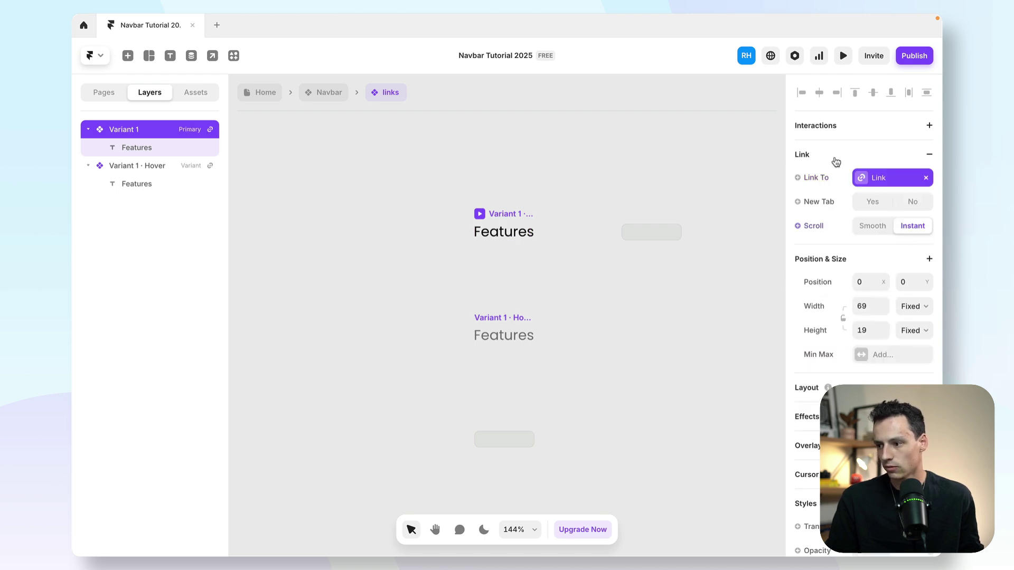
left_click(870, 227)
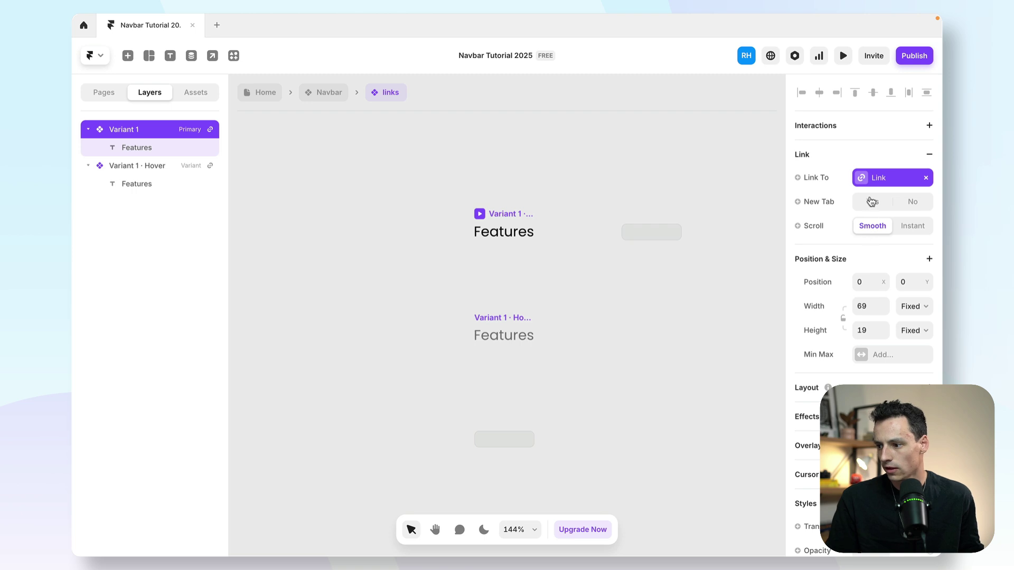
left_click(919, 205)
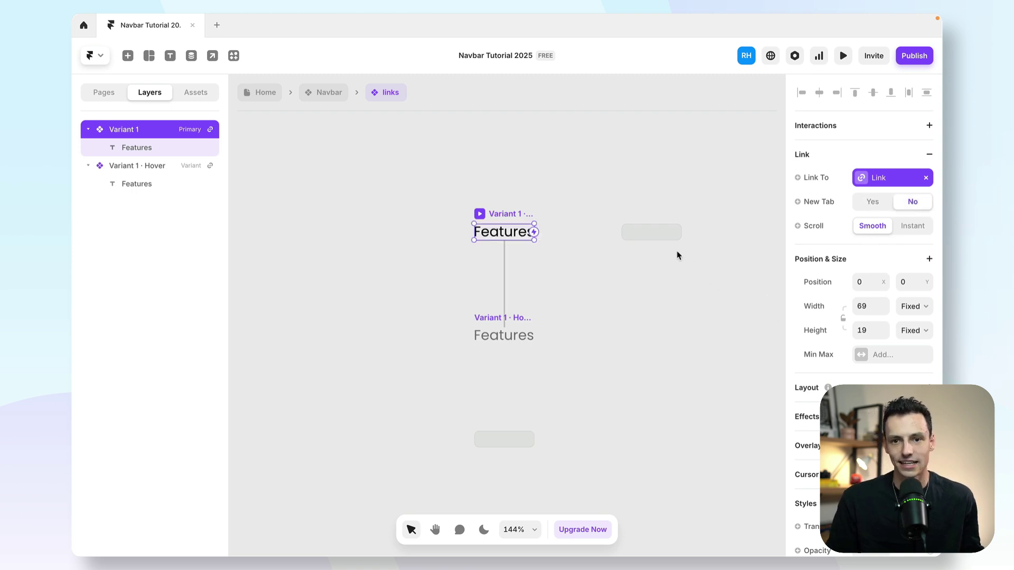
left_click(583, 187)
Step: Return to the Navbar component and delete the Benefits, Pricing and FAQ texts from the Desktop variant's links stack
left_click(335, 94)
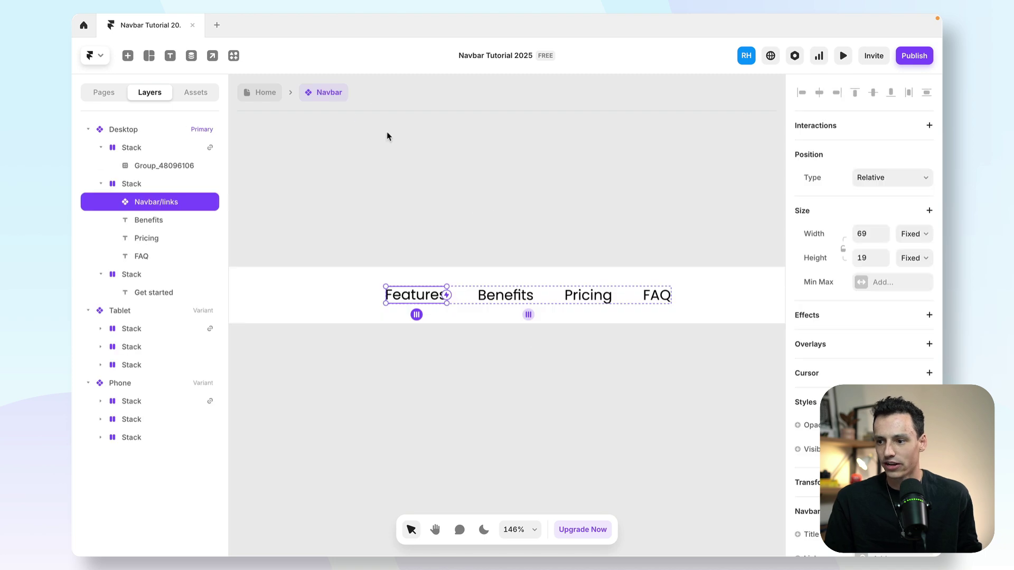
left_click(438, 227)
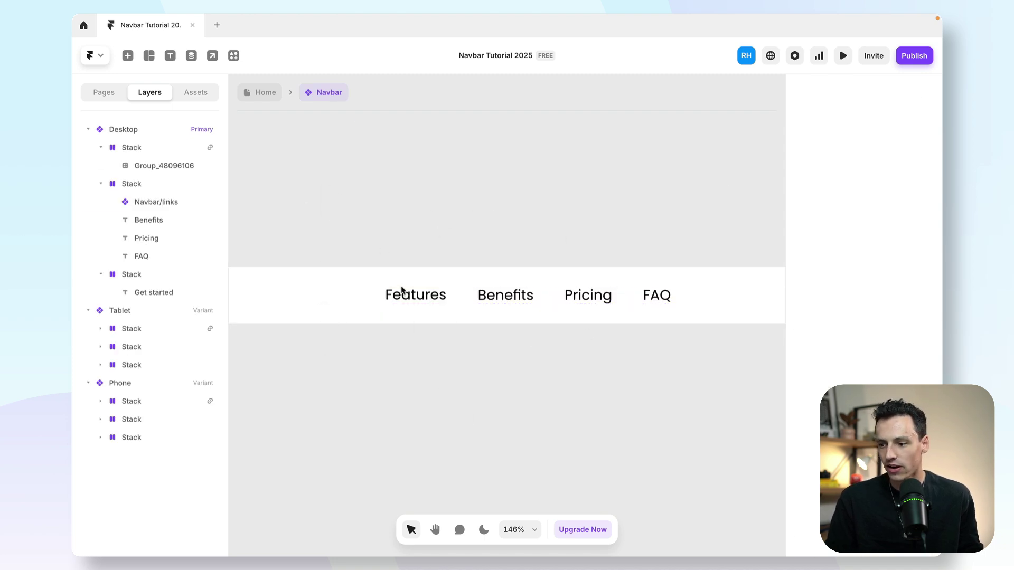
left_click(407, 297)
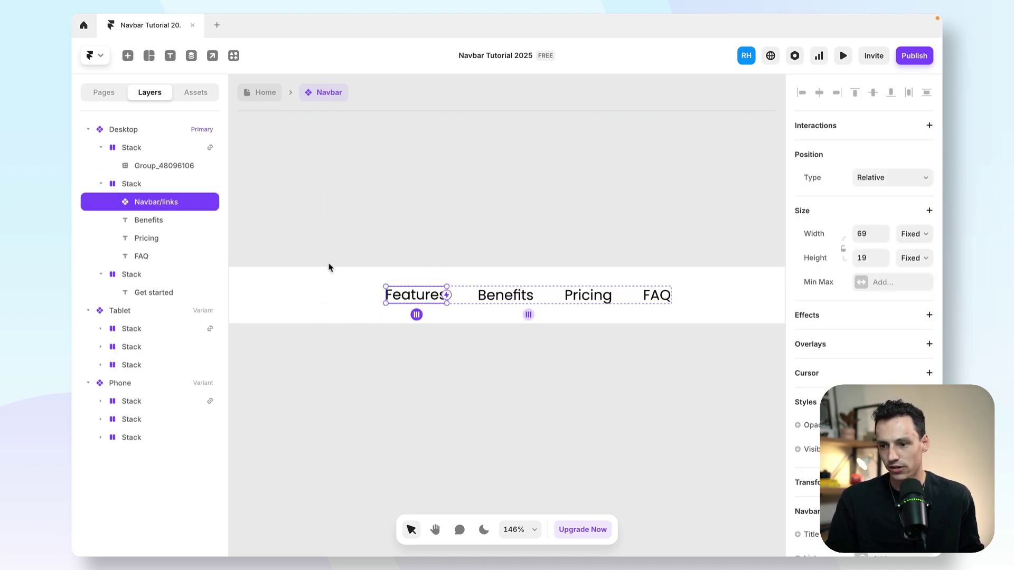
left_click(147, 220)
key("Delete")
left_click(150, 219)
key("Delete")
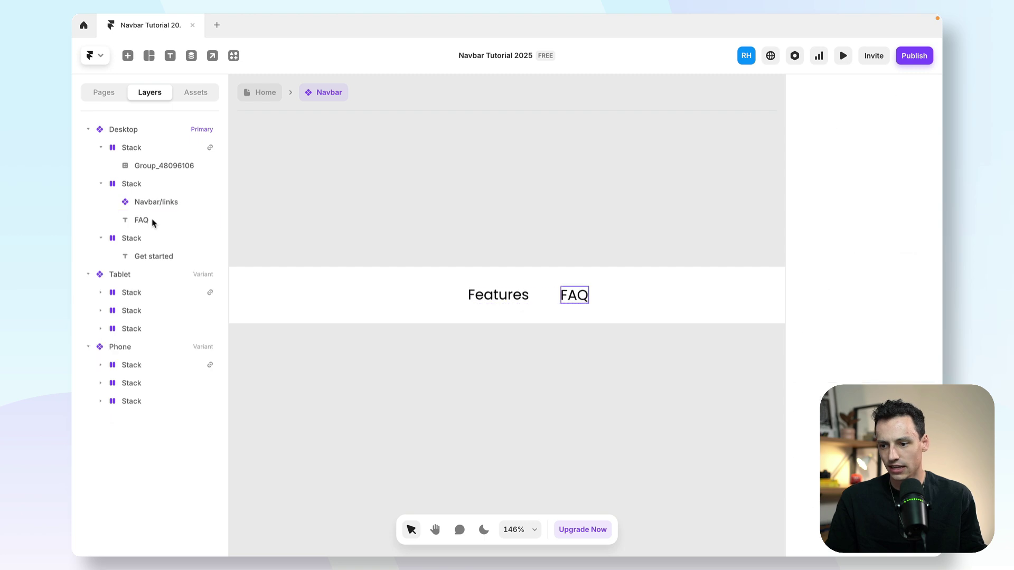
left_click(153, 220)
key("Delete")
Step: Duplicate the Navbar/links instance three times within the Desktop variant's links stack
left_click(158, 208)
key("ctrl+d")
key("ctrl+d")
key("ctrl+d")
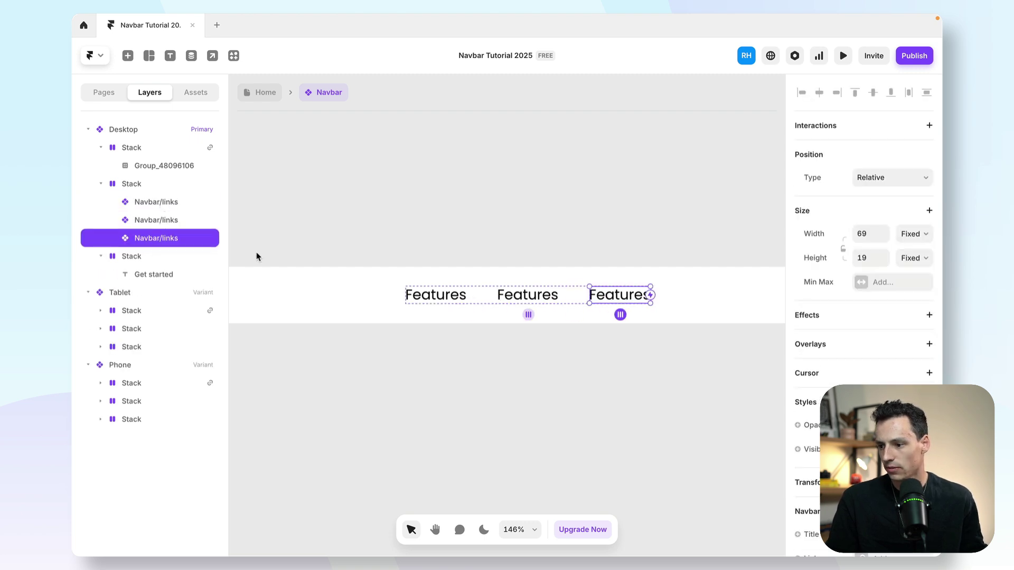
Step: Title the duplicated links Benefits, Pricing and FAQ, and open the link setting of the Features instance
left_click(464, 299)
scroll(863, 317, "down", 2)
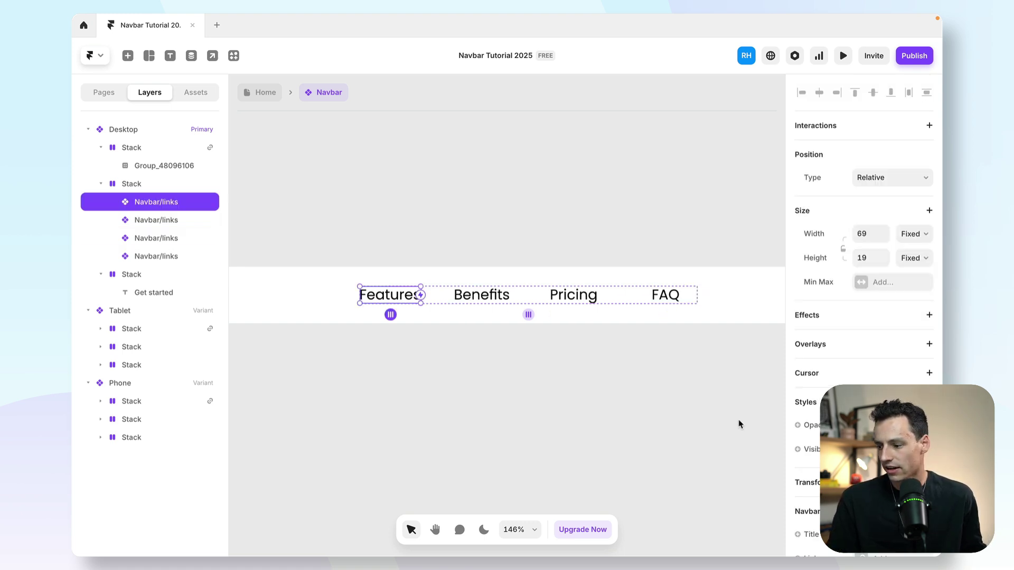
left_click(792, 450)
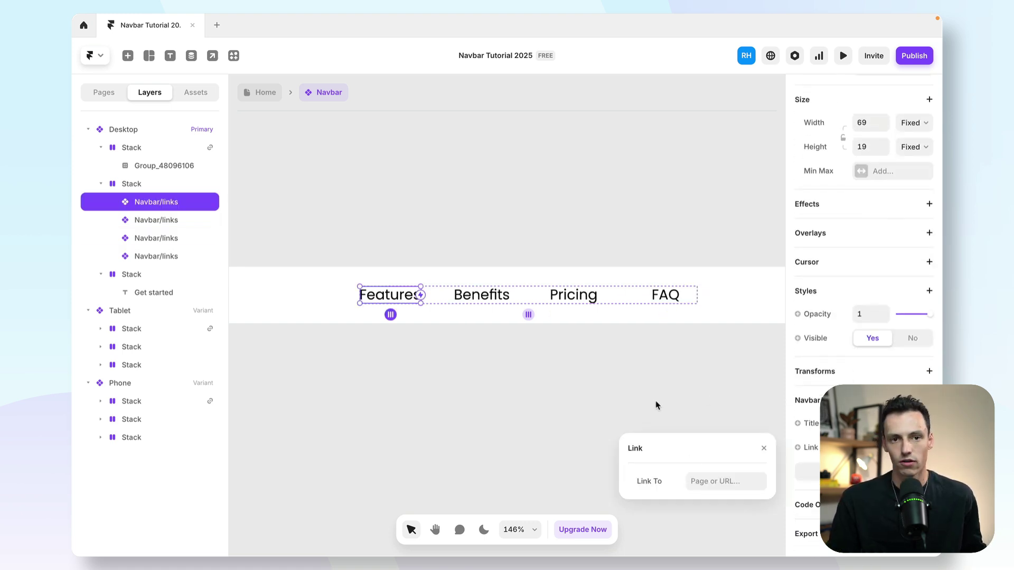
left_click(587, 395)
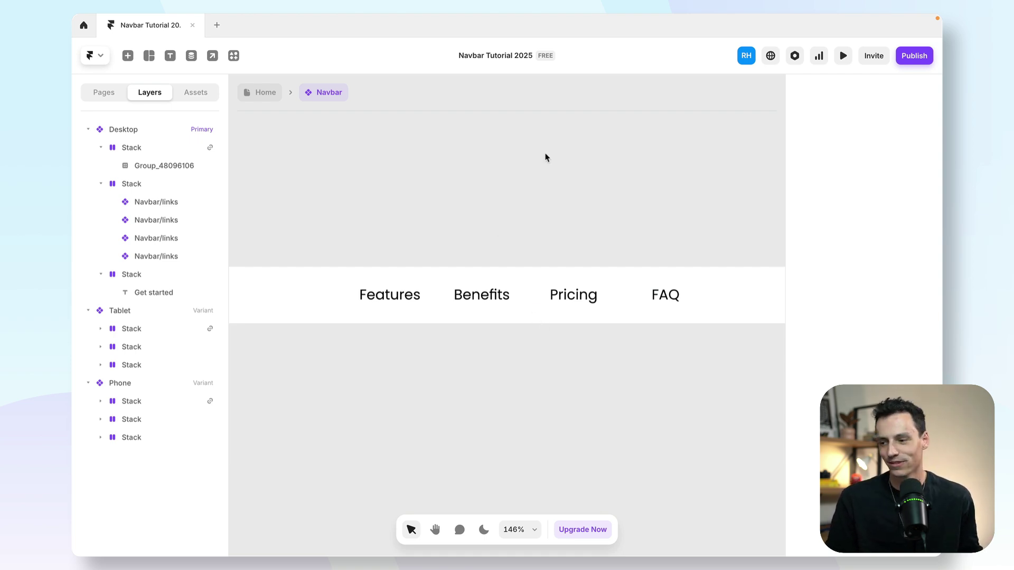
Step: Examine the link instances and the Get started button in the Desktop variant, and select the button's stack
scroll(547, 220, "down", 10)
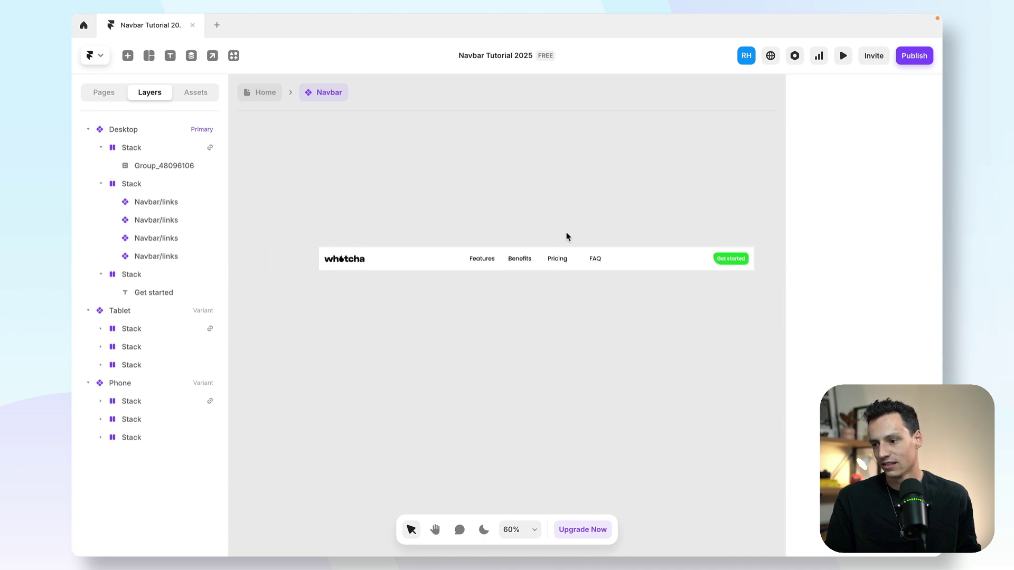
scroll(728, 251, "right", 3)
scroll(697, 253, "up", 4)
scroll(670, 259, "down", 2)
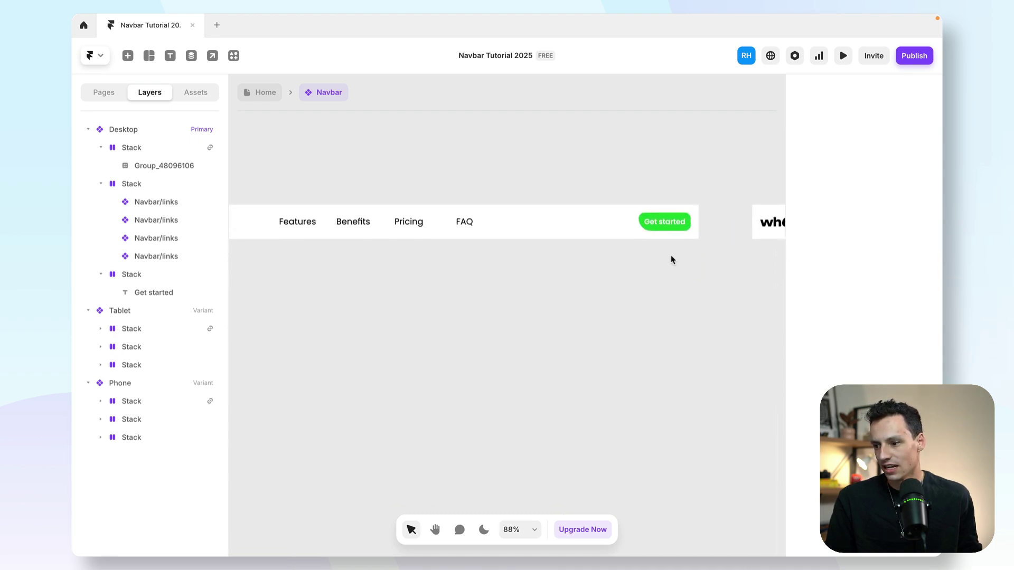
left_click(666, 223)
left_click(673, 199)
scroll(647, 231, "up", 2)
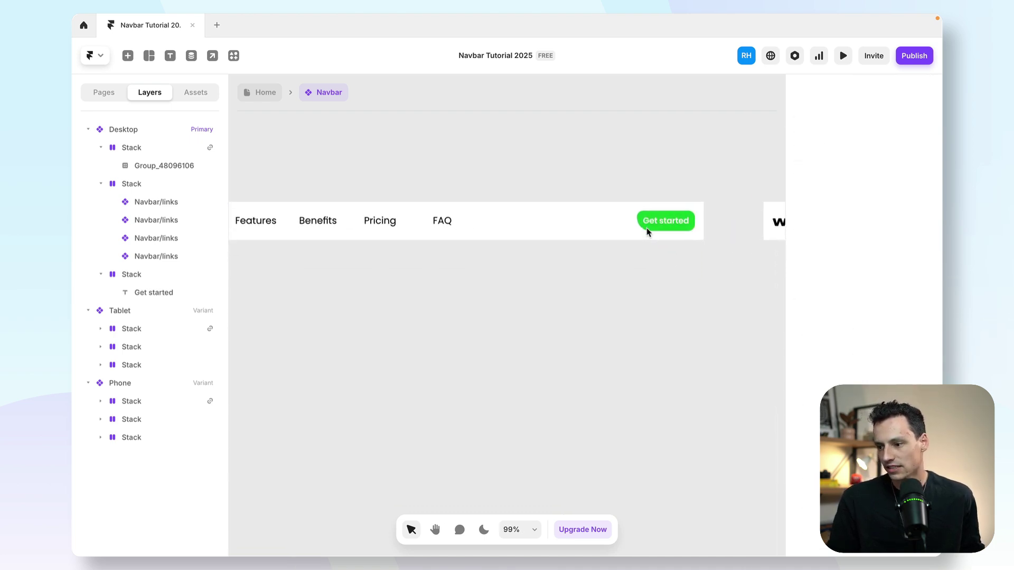
left_click(439, 219)
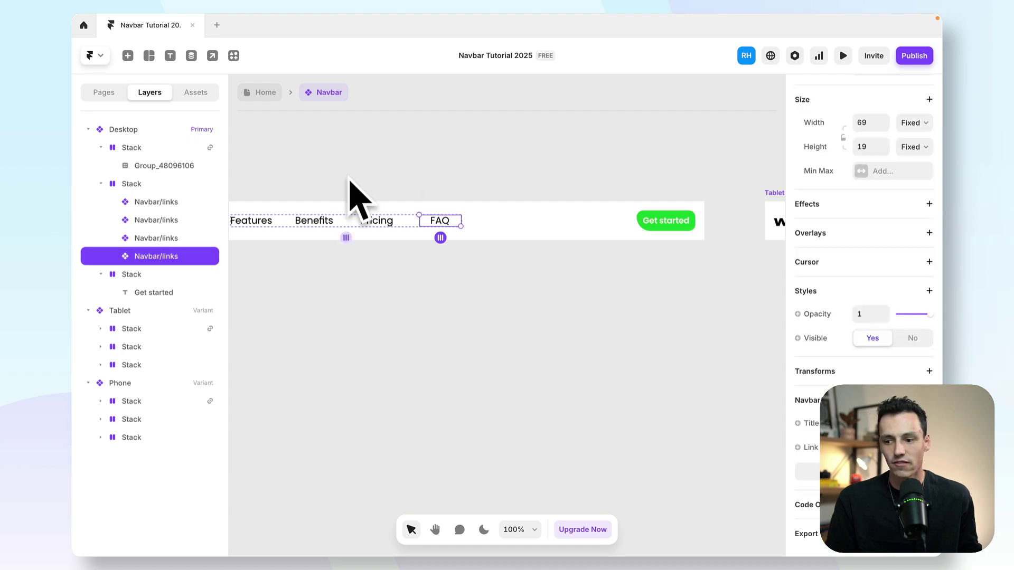
left_click(639, 217)
scroll(639, 221, "left", 2)
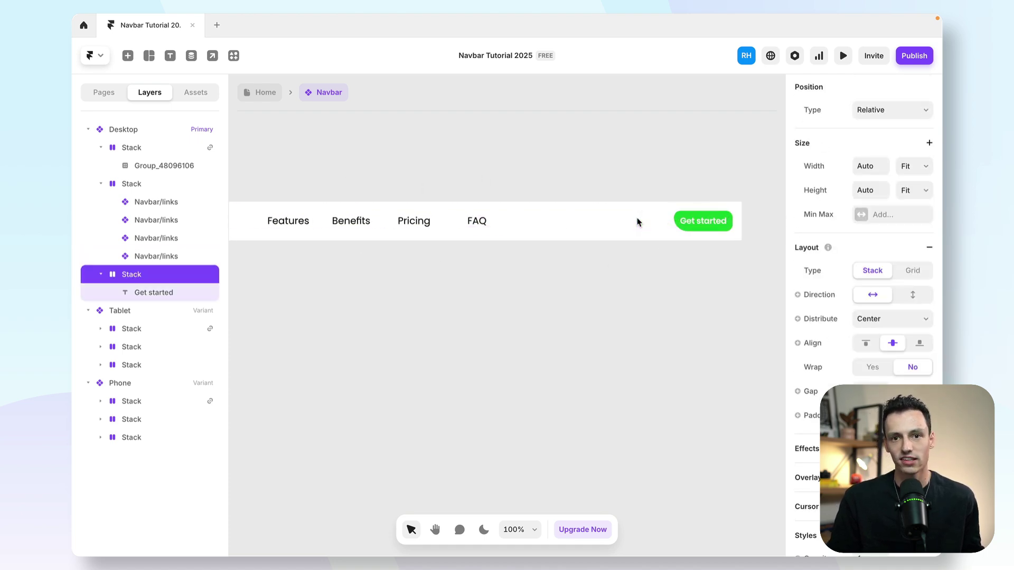
Step: Open the links component from the Features instance and rename its primary variant Default
scroll(637, 221, "left", 3)
scroll(637, 222, "right", 3)
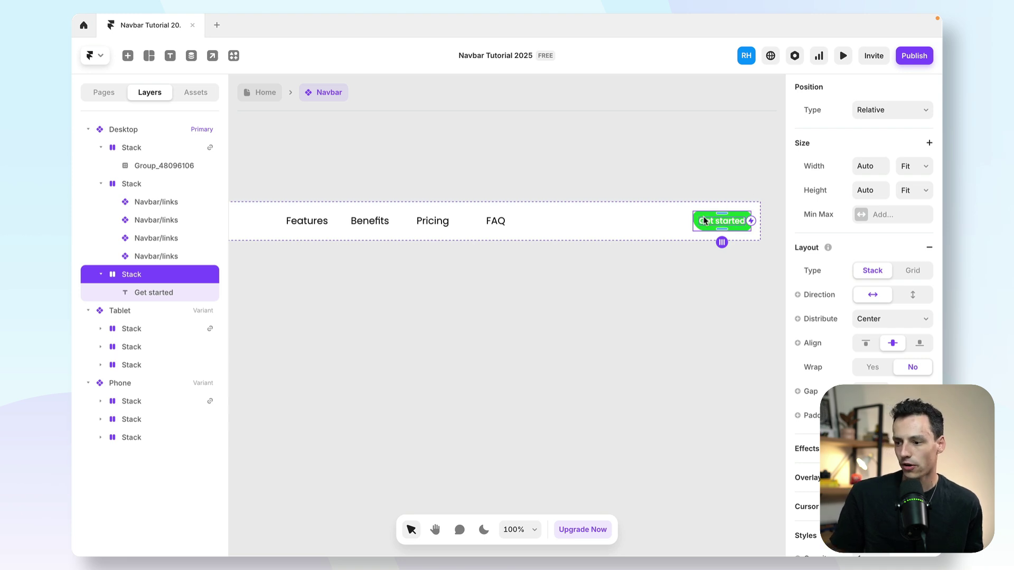
double_click(317, 221)
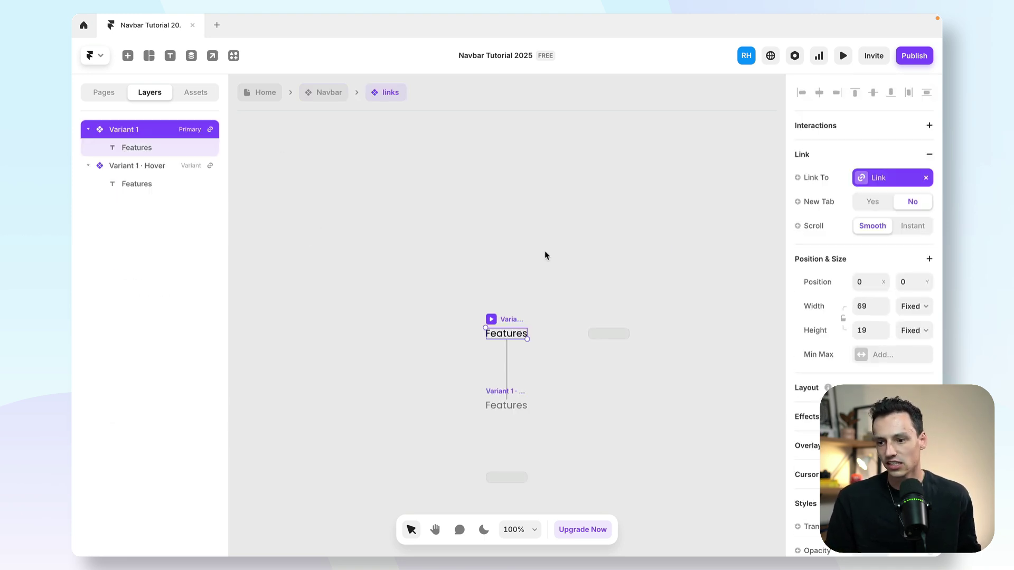
left_click(450, 226)
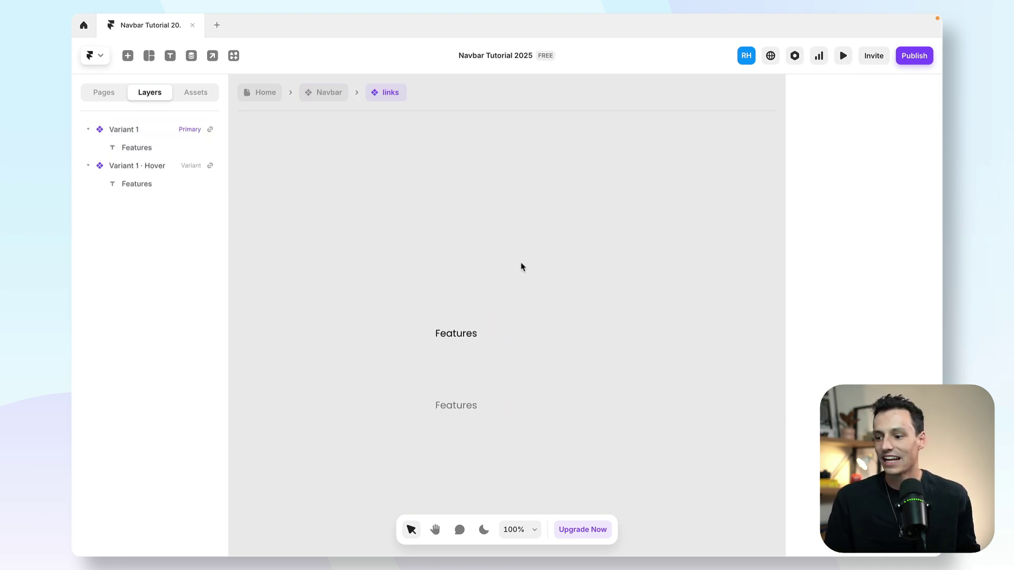
left_click(437, 330)
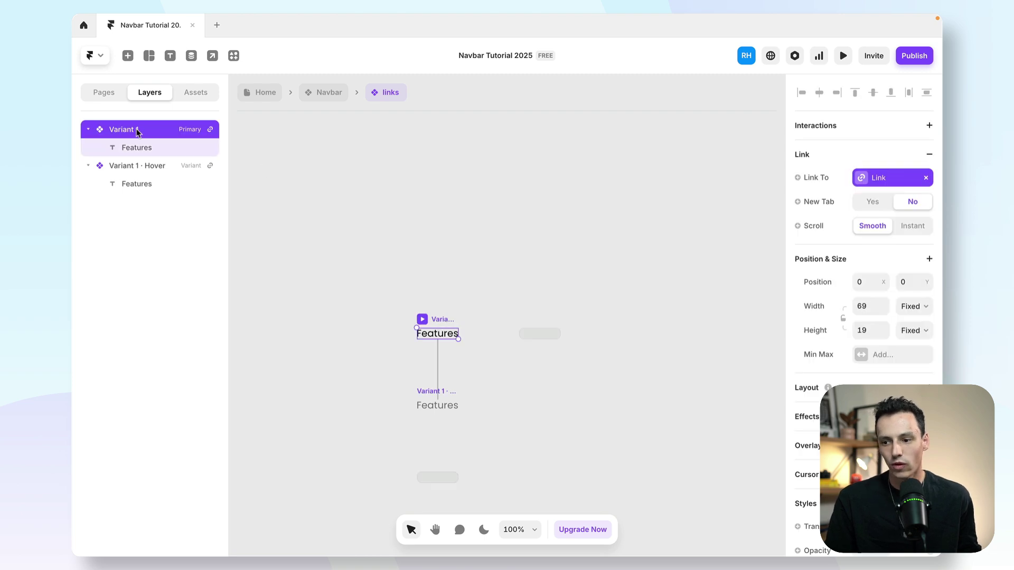
double_click(128, 130)
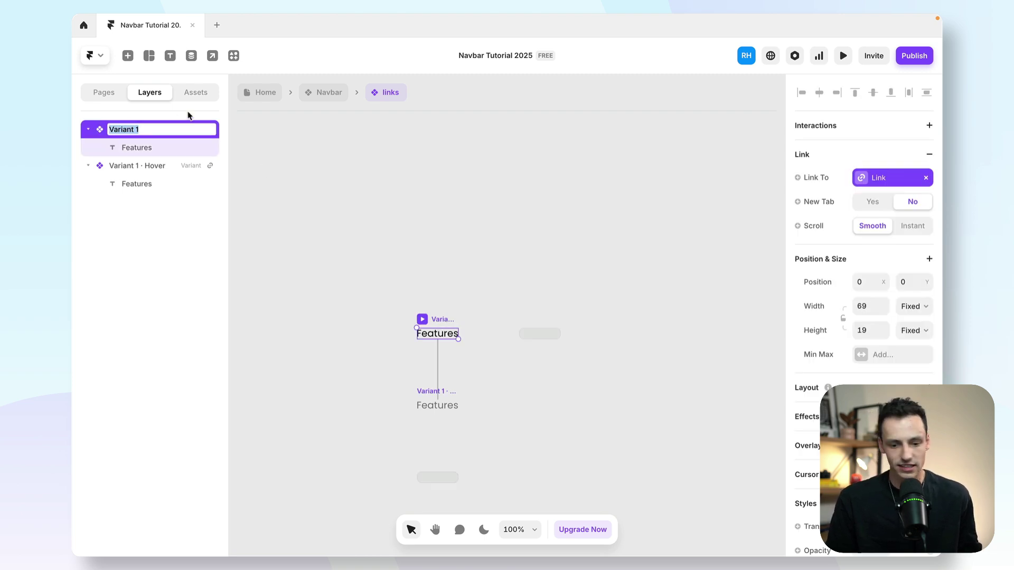
type("Default")
key("Return")
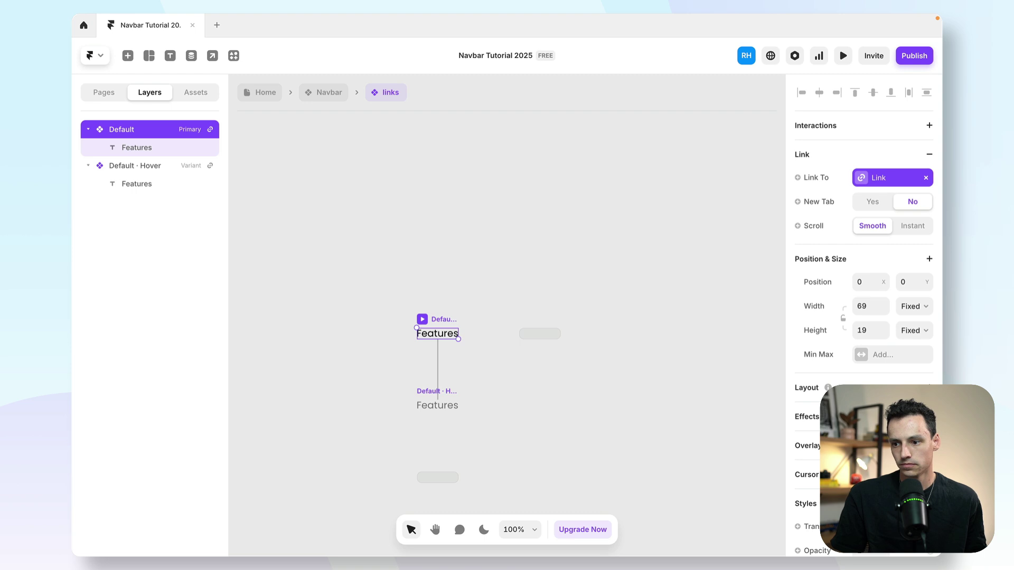
Step: Add another variant beside Default in the links component and name it Fill
left_click(535, 337)
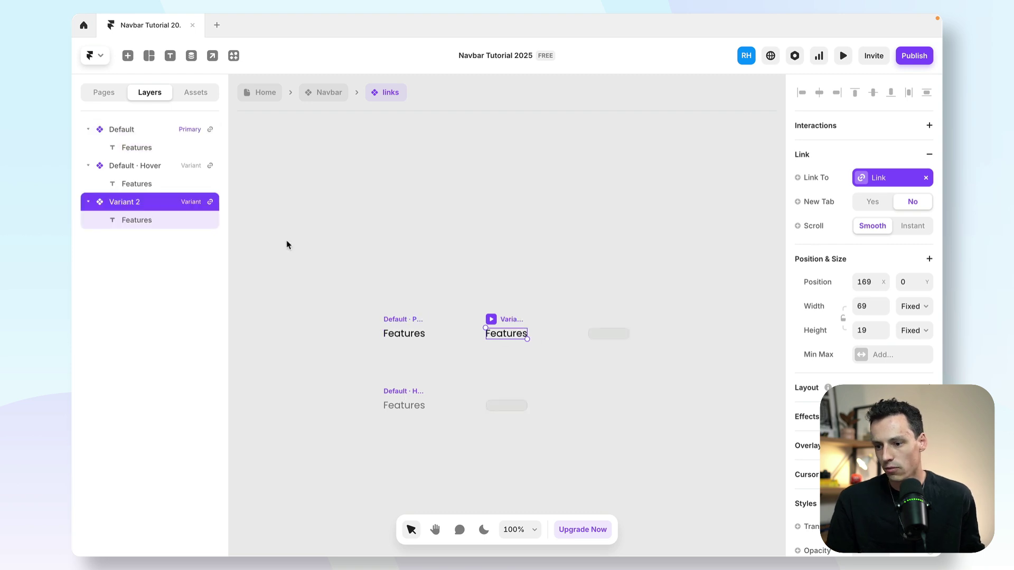
double_click(141, 203)
type("Fill")
key("Return")
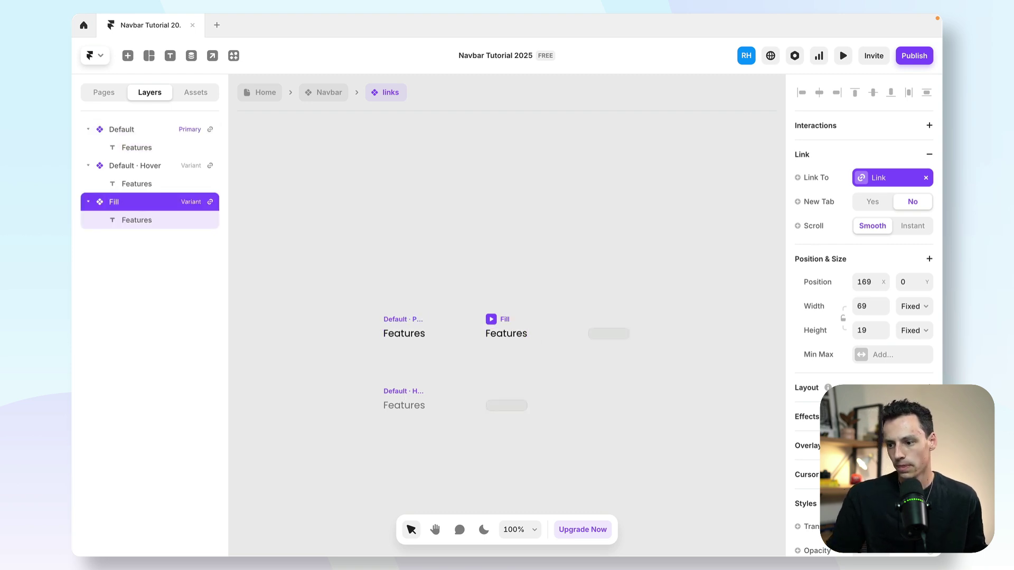
Step: Give the Fill variant a background in the Green 2.0 color style
scroll(456, 335, "up", 3)
scroll(866, 296, "down", 6)
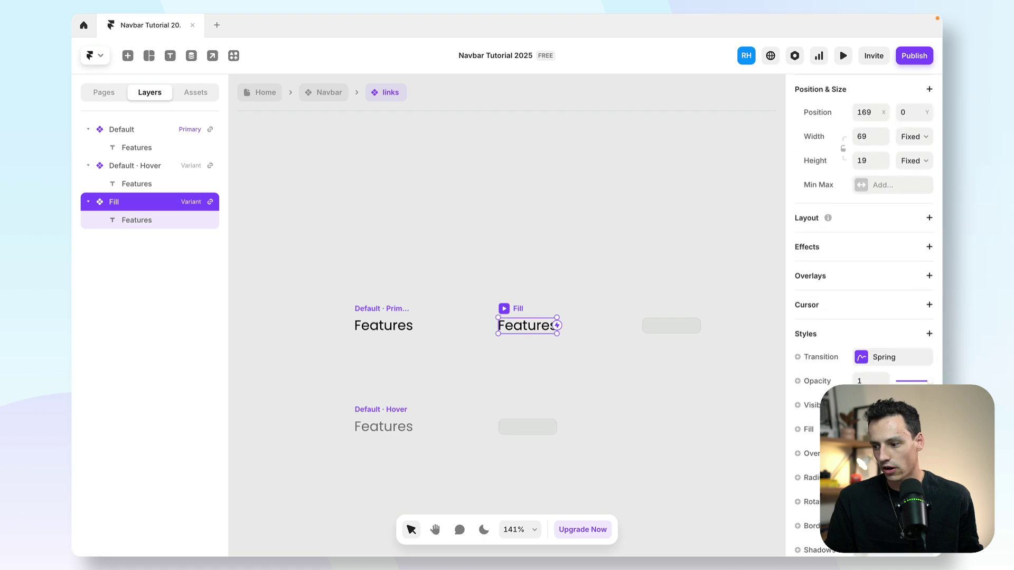
left_click(862, 295)
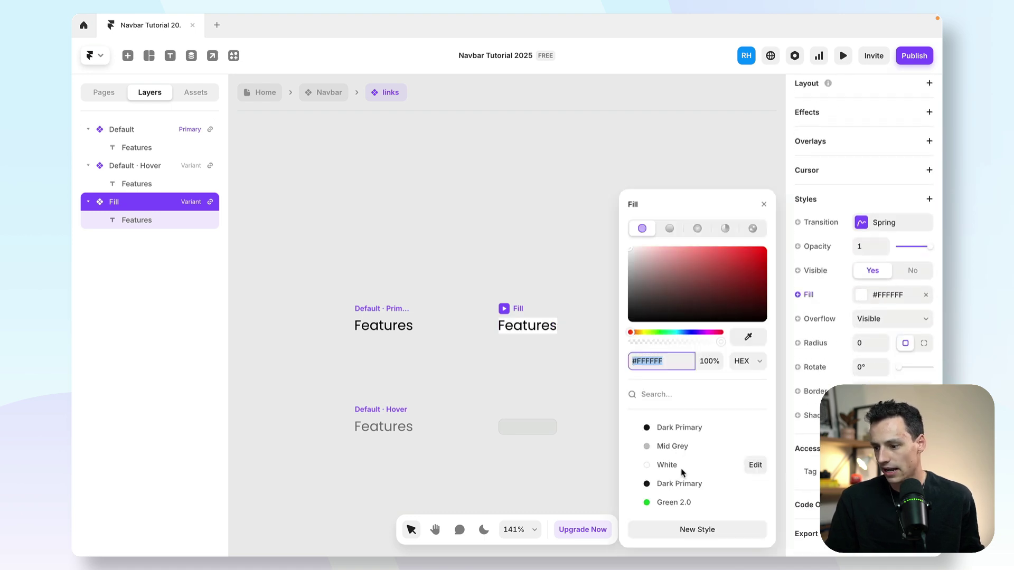
left_click(660, 502)
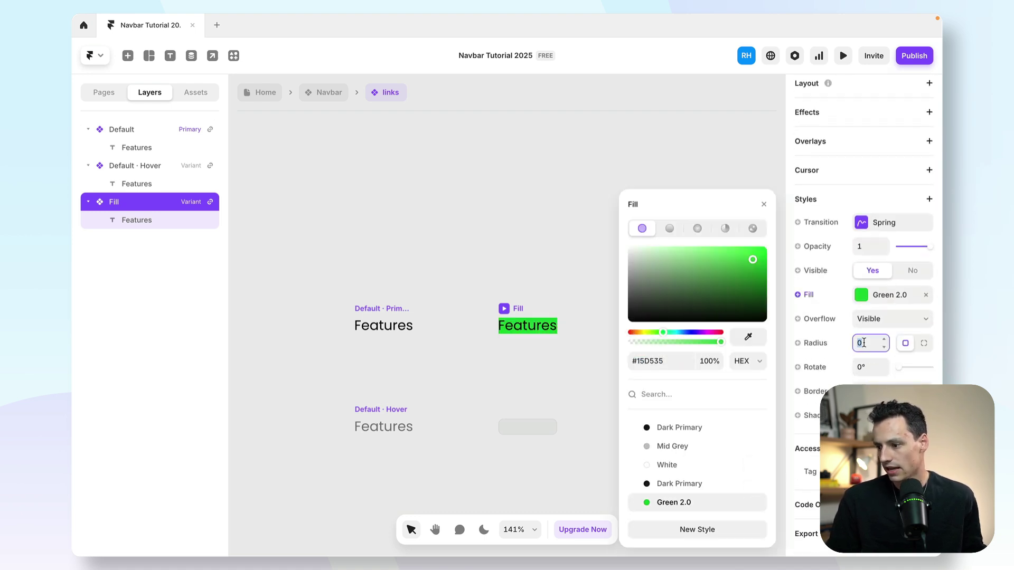
Step: Give the Fill variant a horizontal stack layout with 10 padding, individually rounded corners and white text
left_click(863, 343)
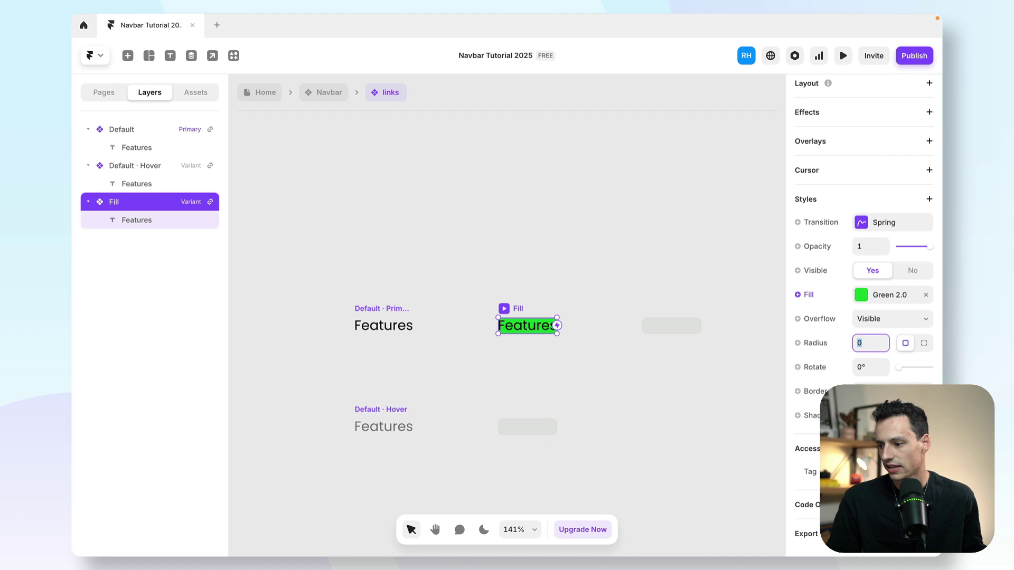
scroll(880, 135, "up", 3)
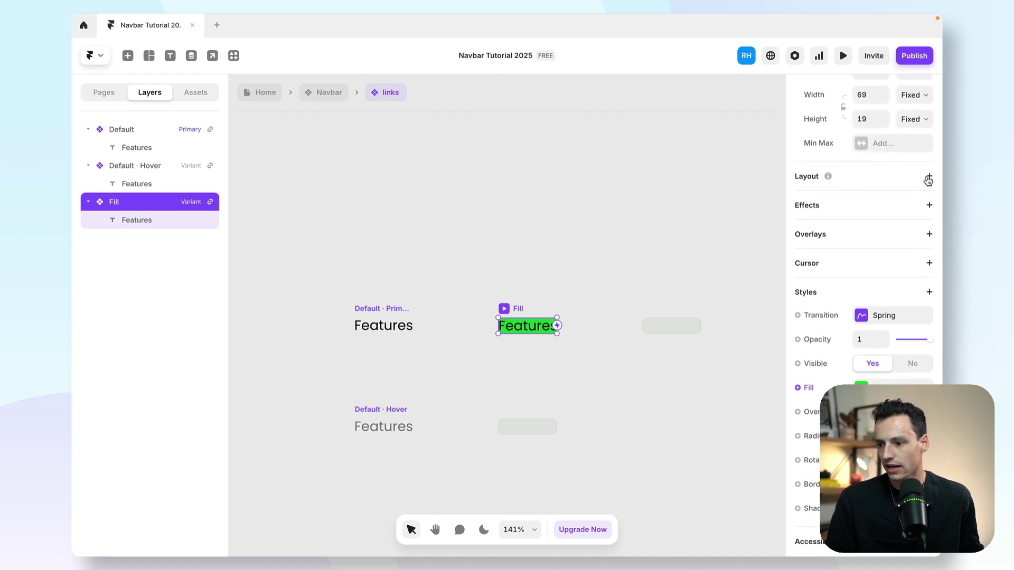
left_click(927, 177)
left_click(868, 348)
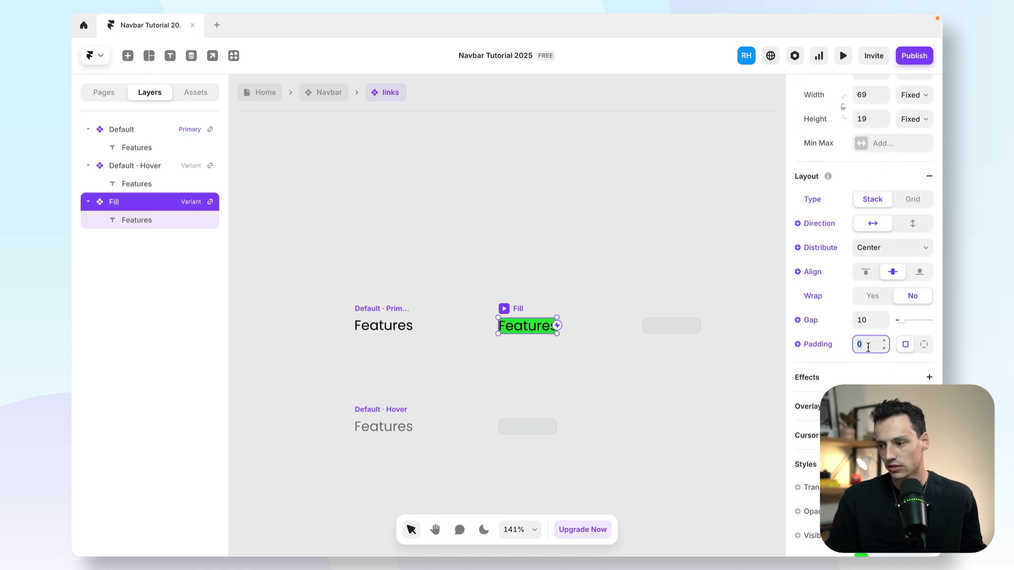
left_click(467, 295)
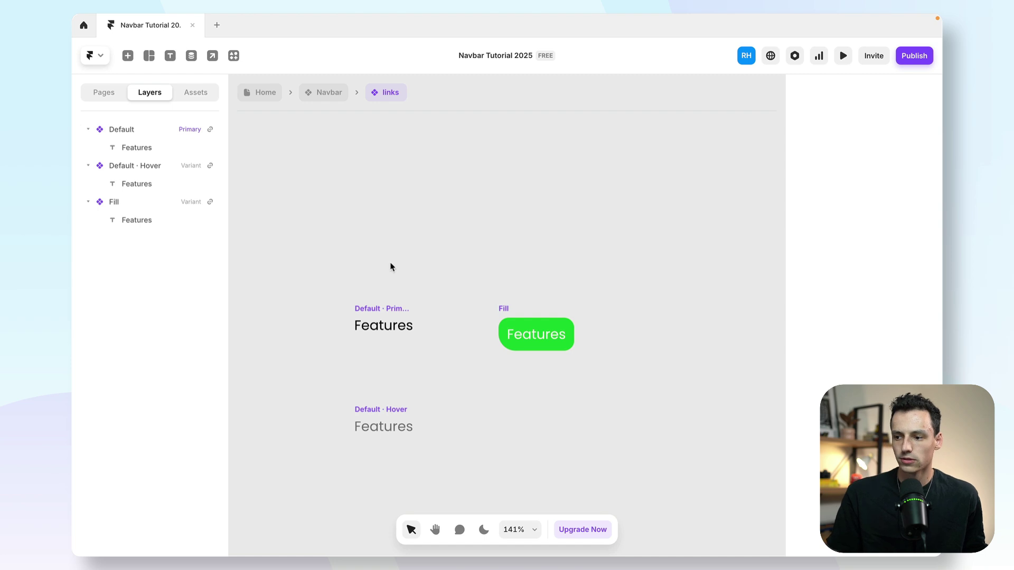
Step: Add a hover state to the Fill variant and give it a slightly darker green background
left_click(384, 325)
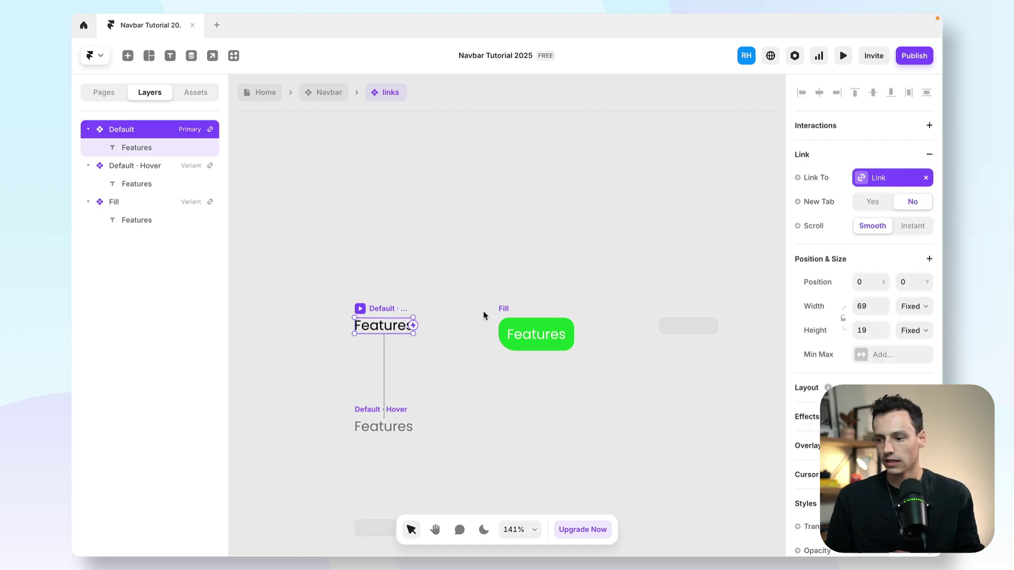
left_click(516, 311)
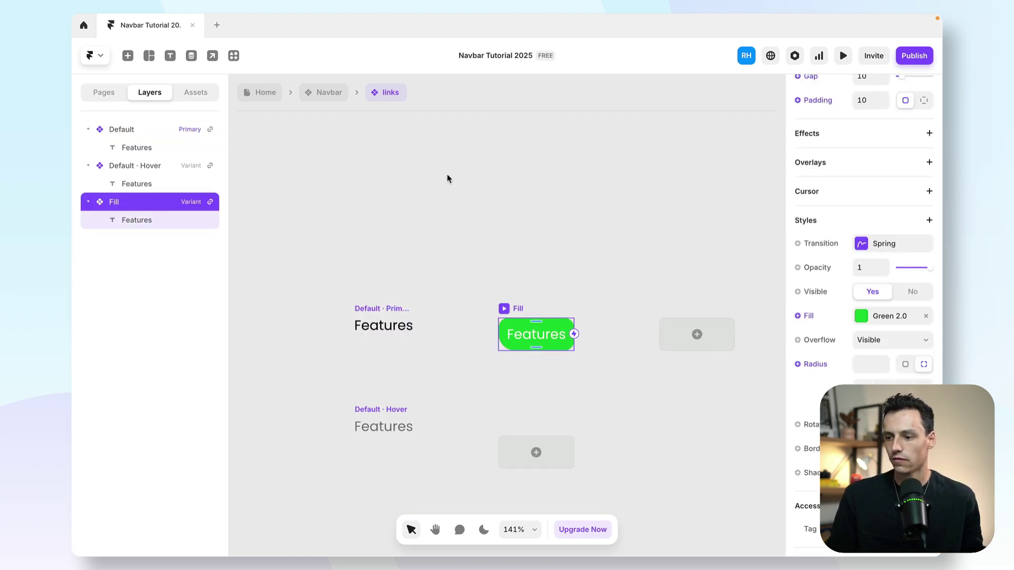
left_click(534, 454)
left_click(541, 470)
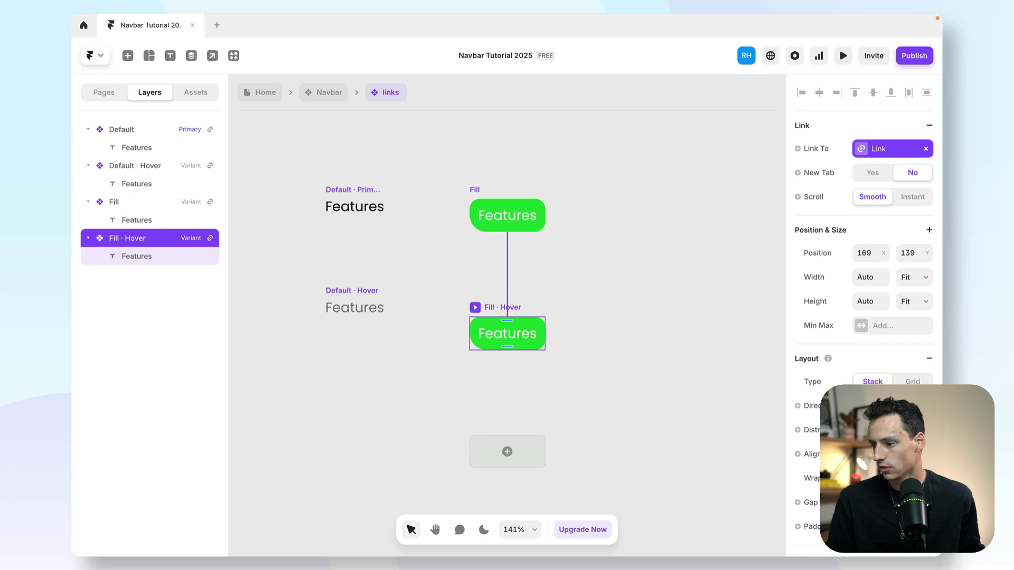
scroll(864, 317, "down", 5)
left_click(808, 464)
left_click_drag(727, 286, 755, 267)
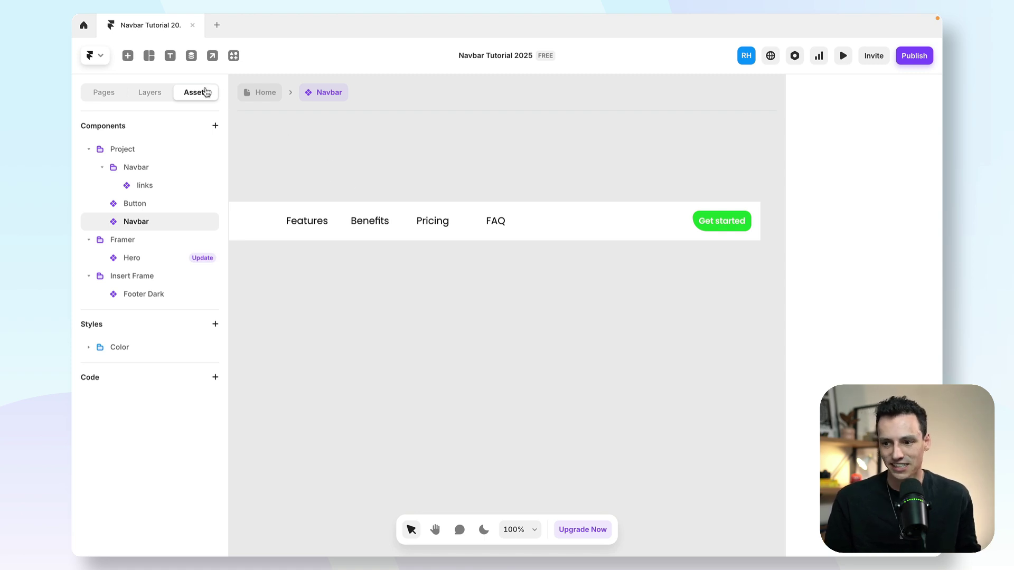
Step: Insert a links component instance before the Get started button in the Desktop navbar, switch it to the Fill variant and set its height to Auto
left_click_drag(142, 185, 690, 218)
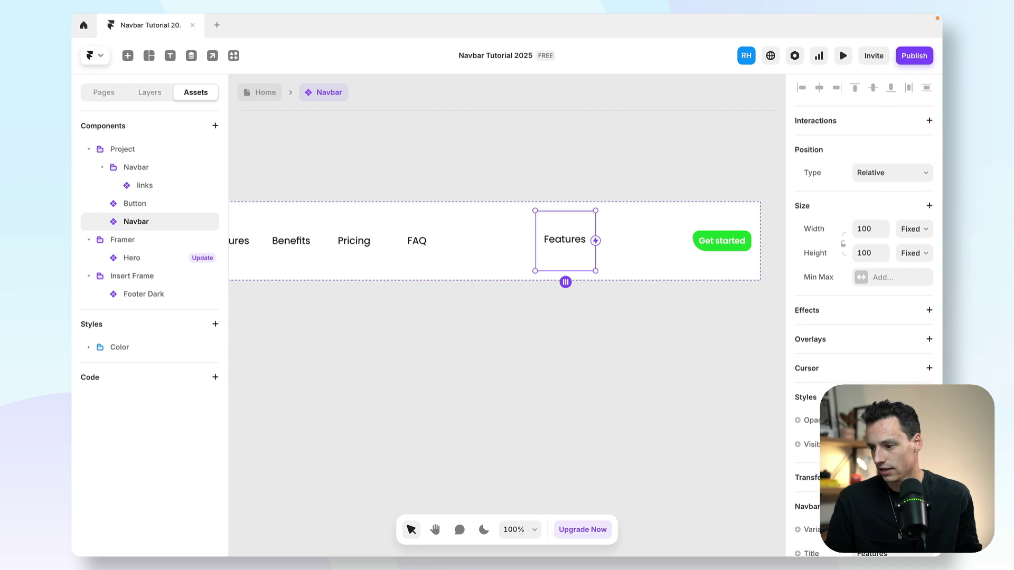
scroll(863, 317, "down", 3)
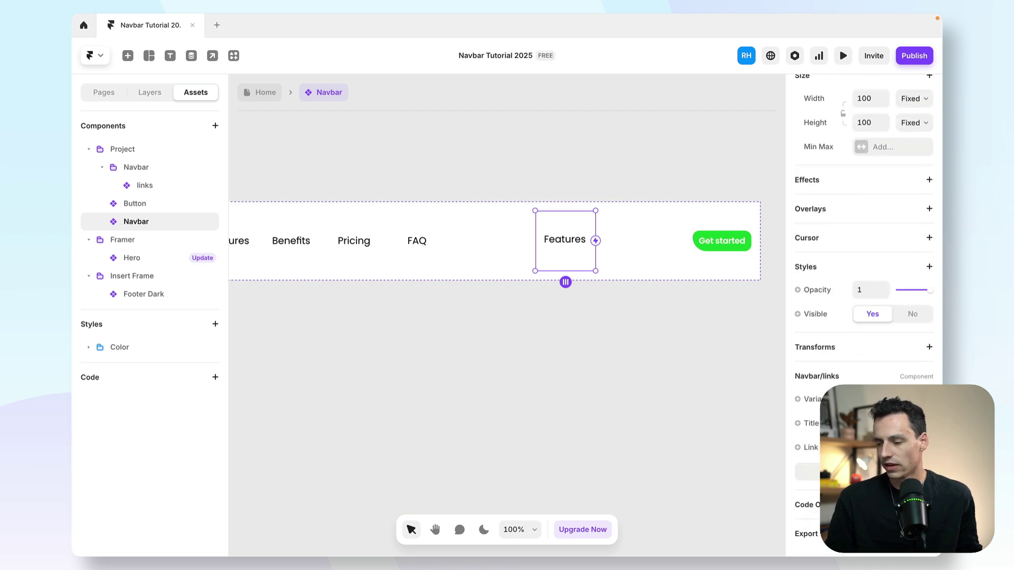
scroll(883, 233, "up", 2)
left_click(870, 215)
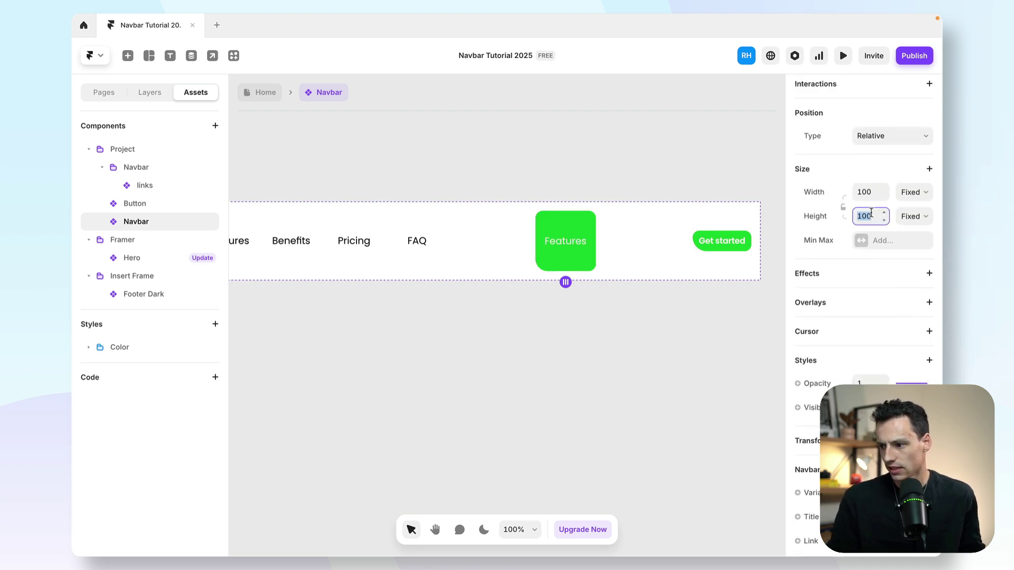
type("auto")
key("Return")
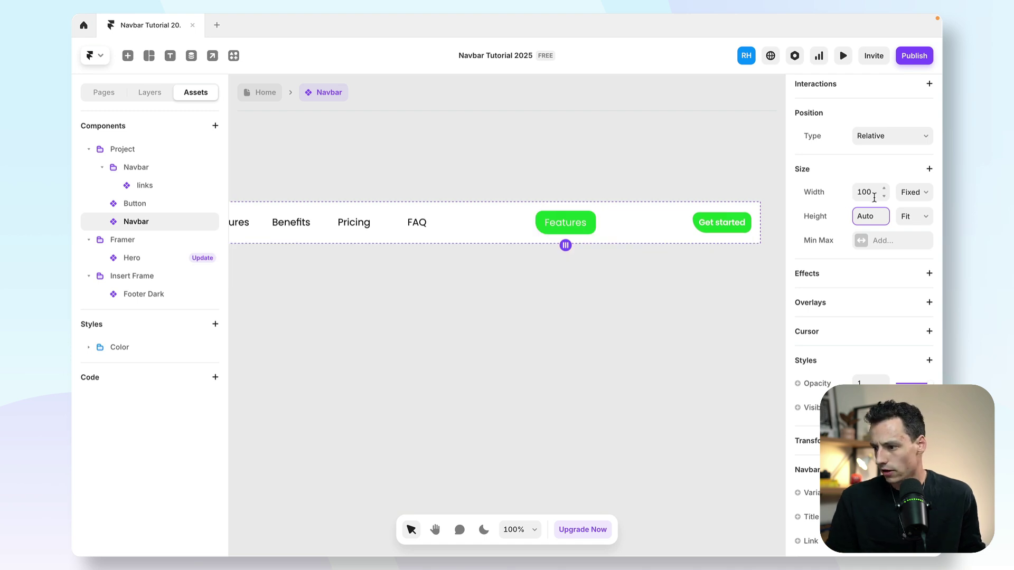
Step: Make the Features text in the links component's Fill variant bold and return to the Navbar component
double_click(700, 226)
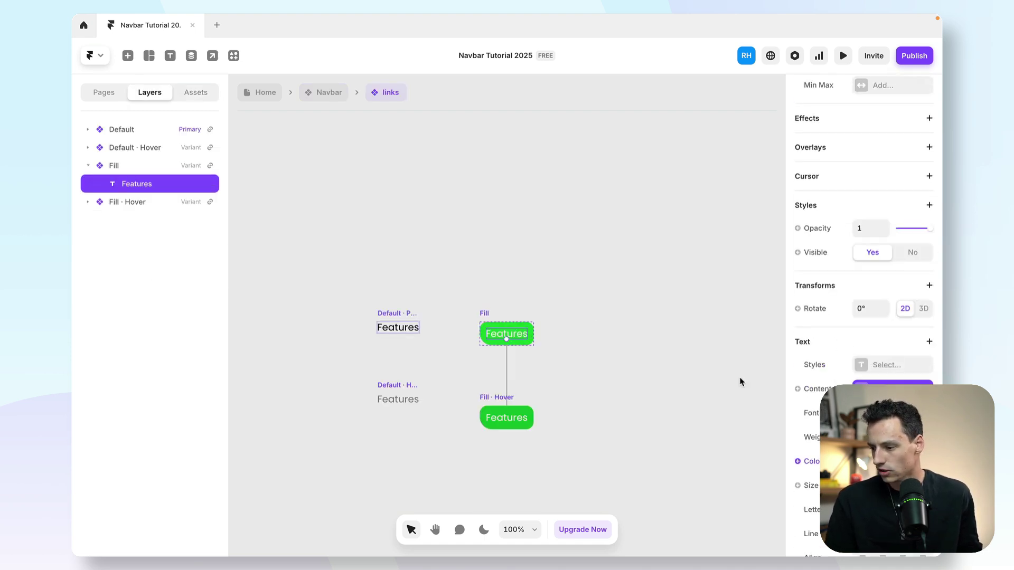
scroll(877, 317, "down", 3)
left_click(882, 359)
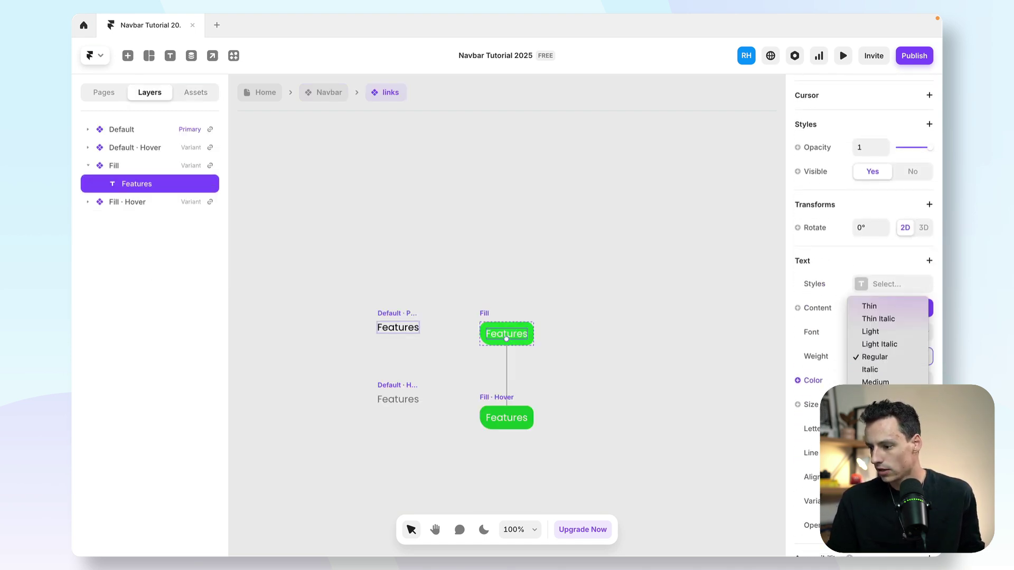
key("b")
key("Return")
left_click(457, 226)
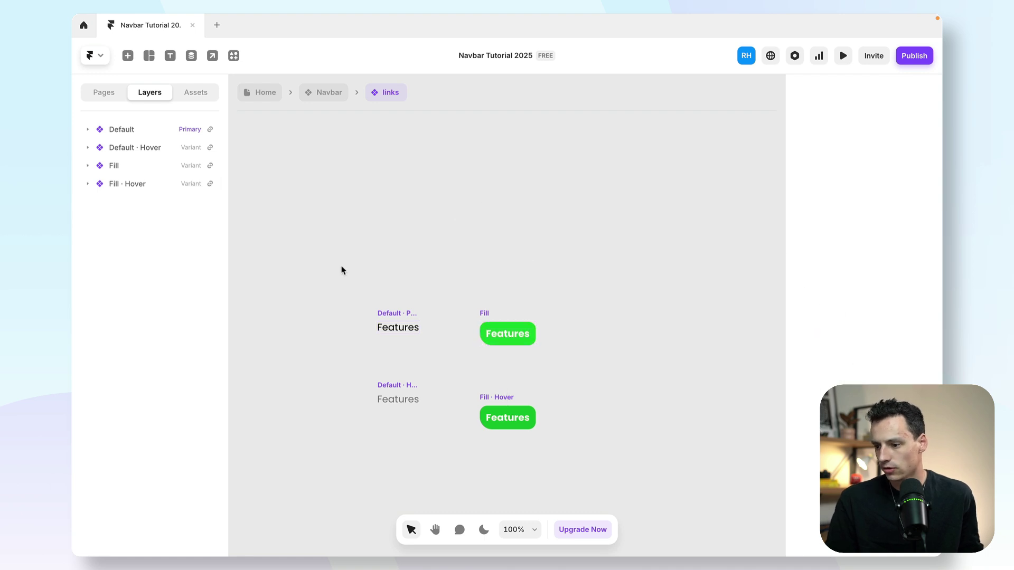
left_click(324, 91)
left_click(460, 302)
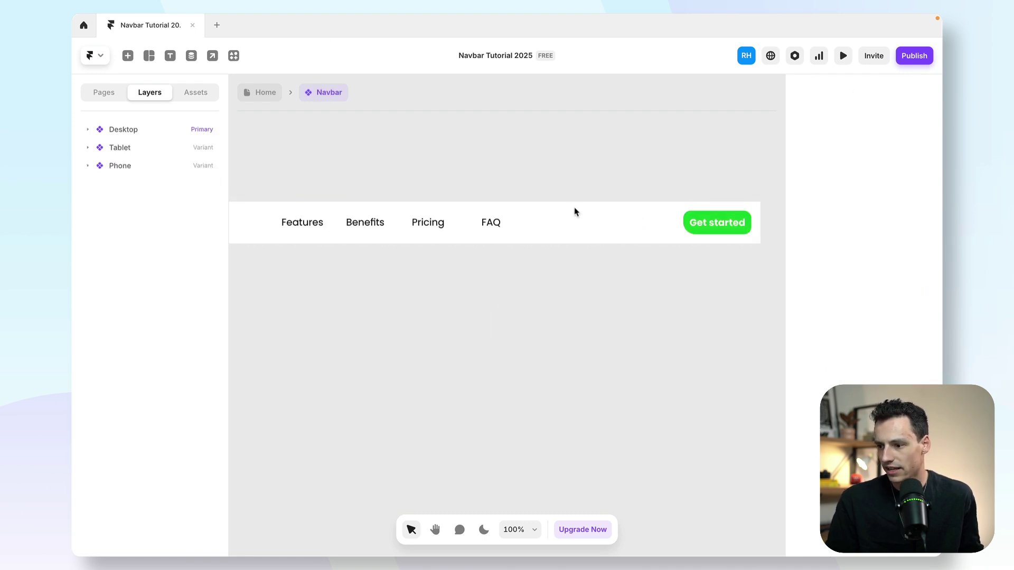
Step: Examine the links and the Get started button in the Desktop navbar, and select the Features link instance
scroll(605, 235, "down", 5)
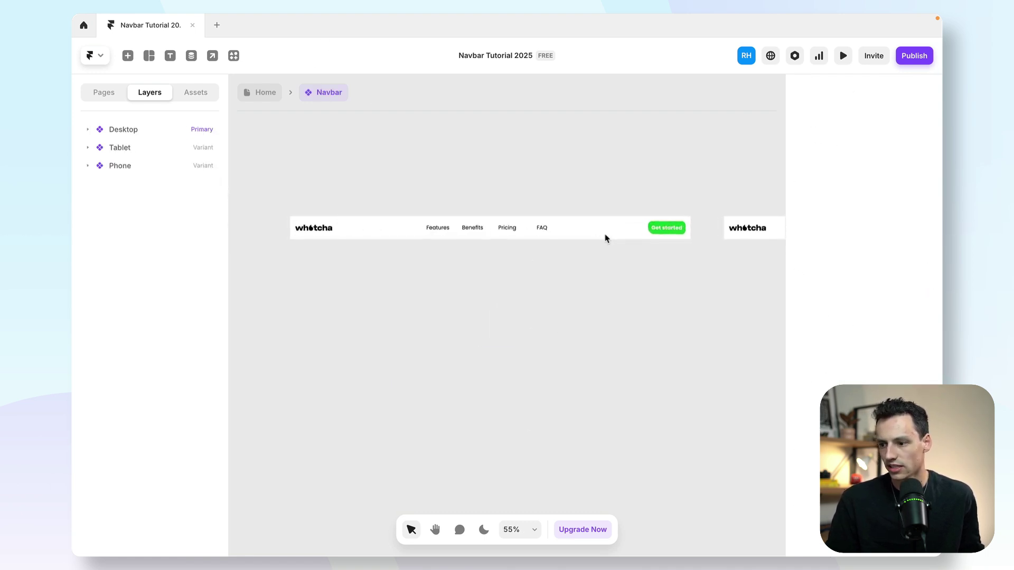
left_click(438, 231)
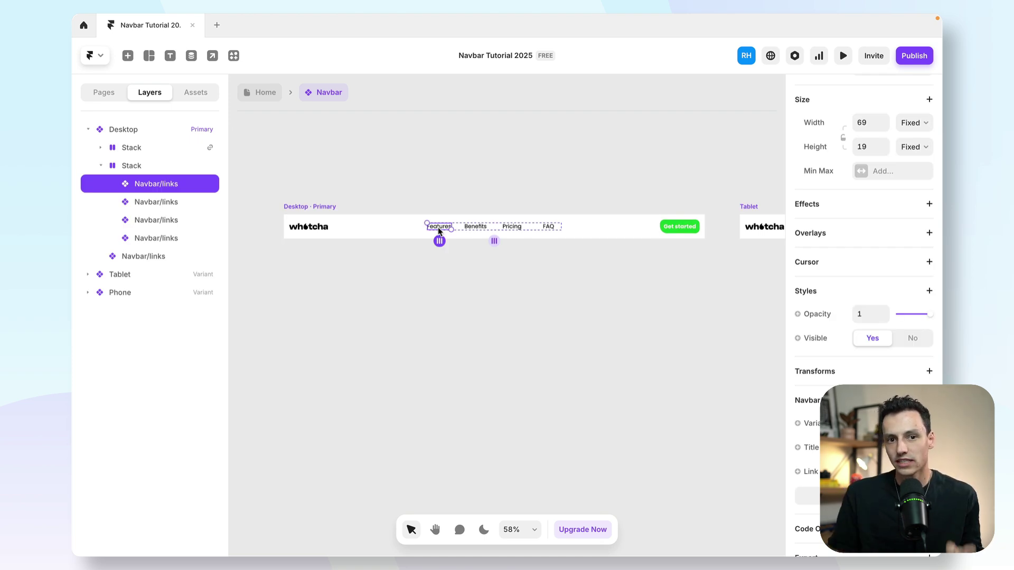
left_click(503, 209)
scroll(498, 204, "up", 5)
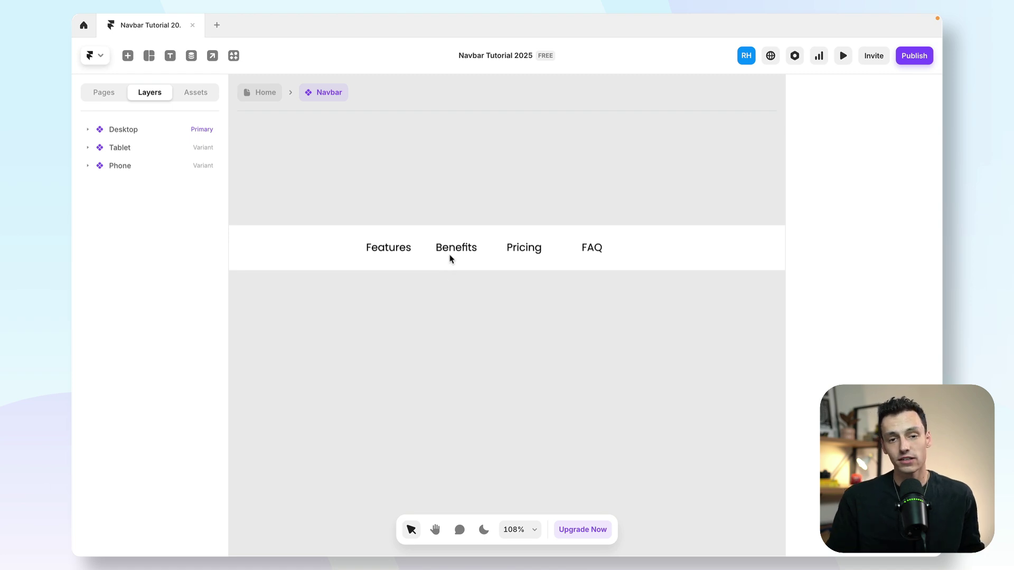
scroll(451, 257, "down", 5)
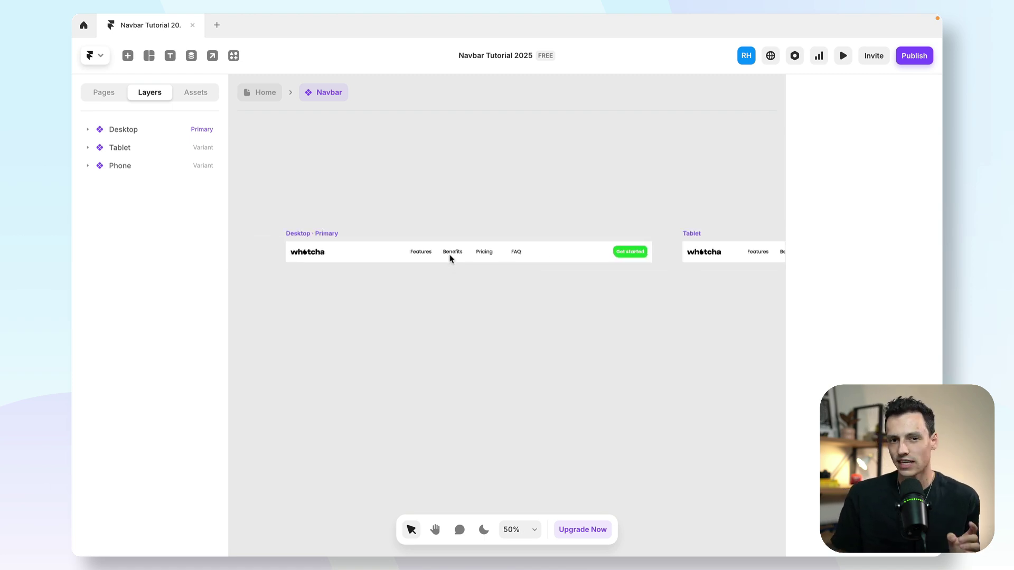
left_click(424, 252)
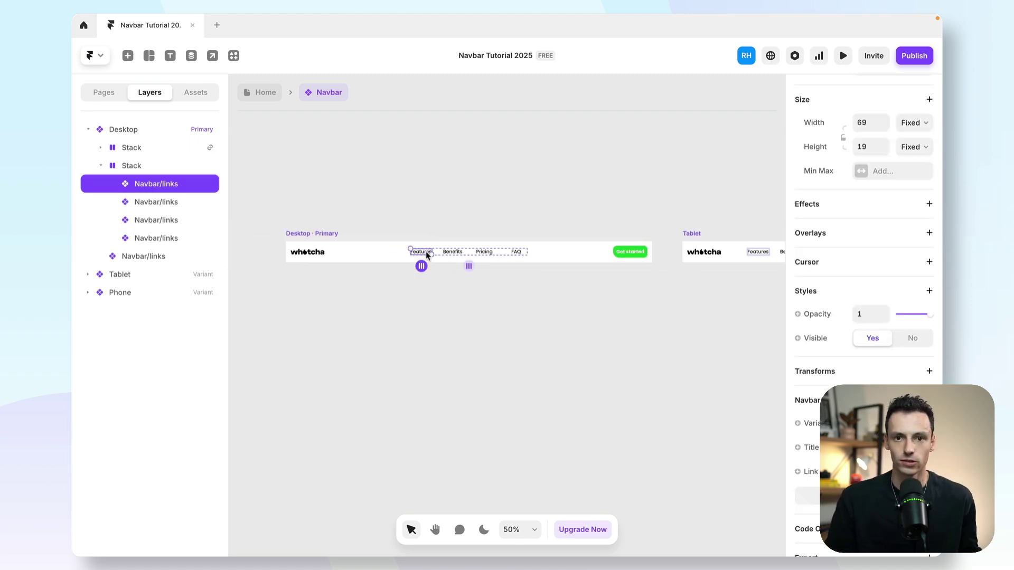
left_click(420, 207)
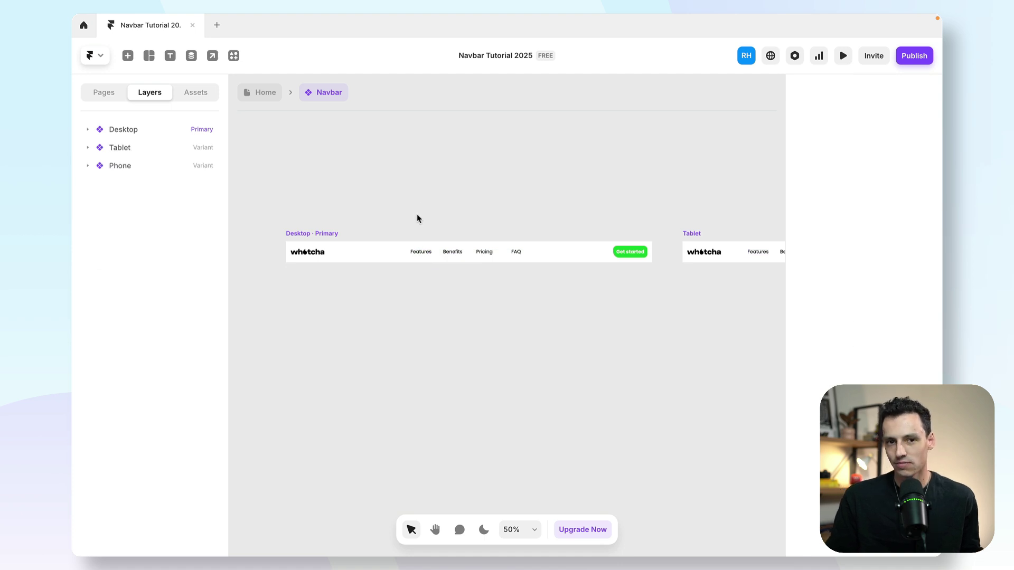
scroll(414, 263, "up", 6)
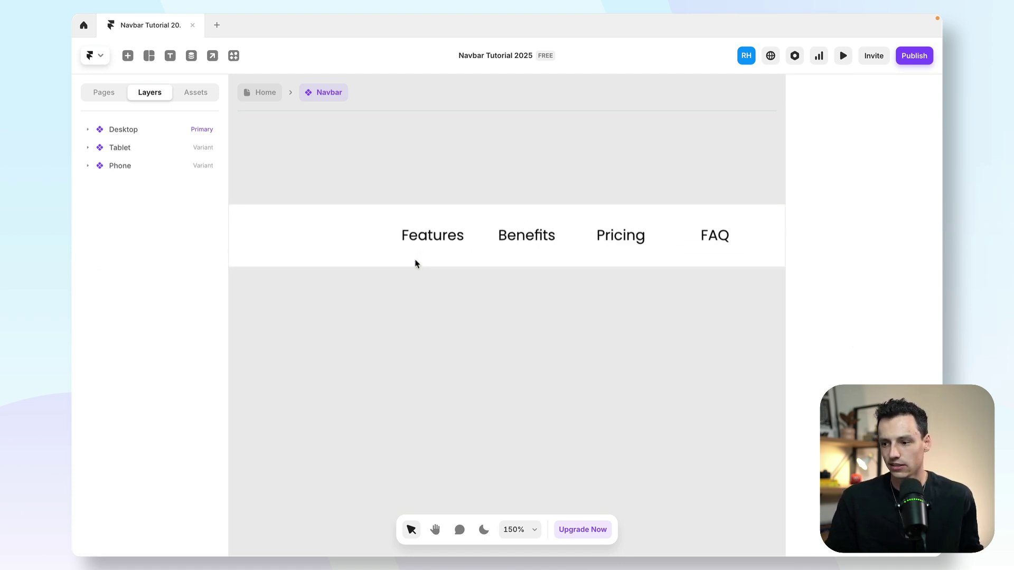
left_click(422, 230)
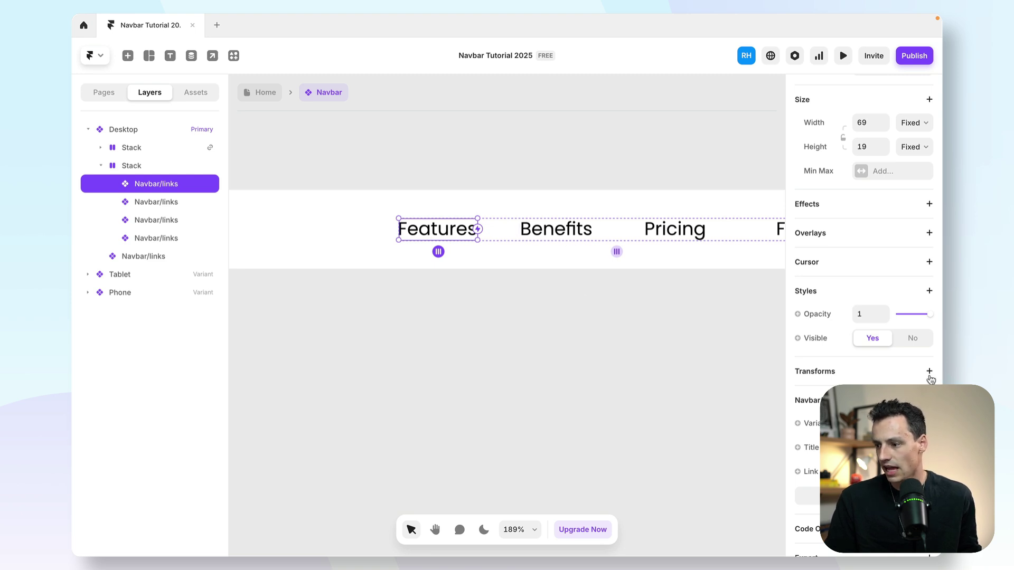
Step: Add an overlay to the Features link in the Desktop navbar, try the Left position and set it back to Bottom
left_click(929, 234)
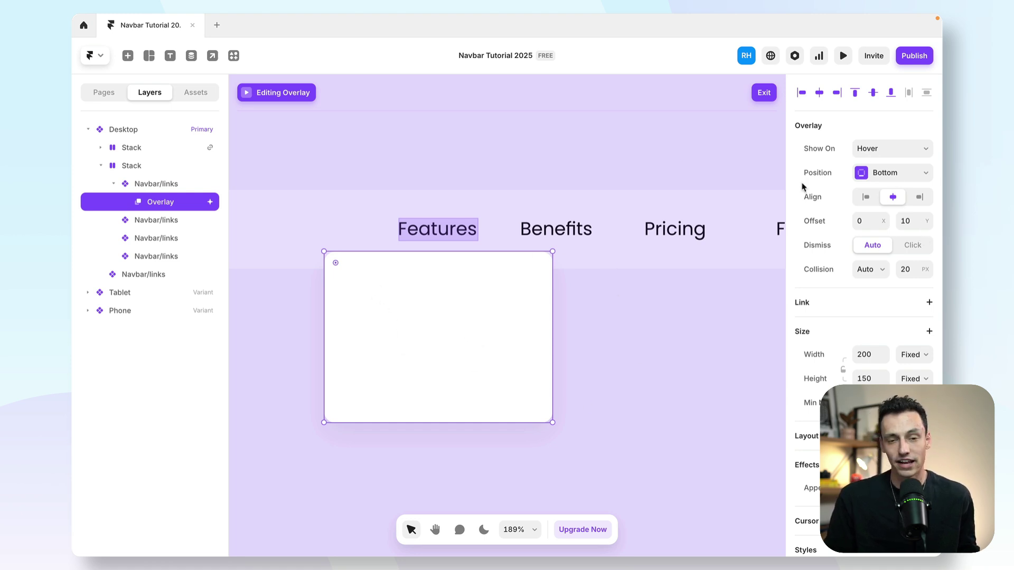
left_click(891, 171)
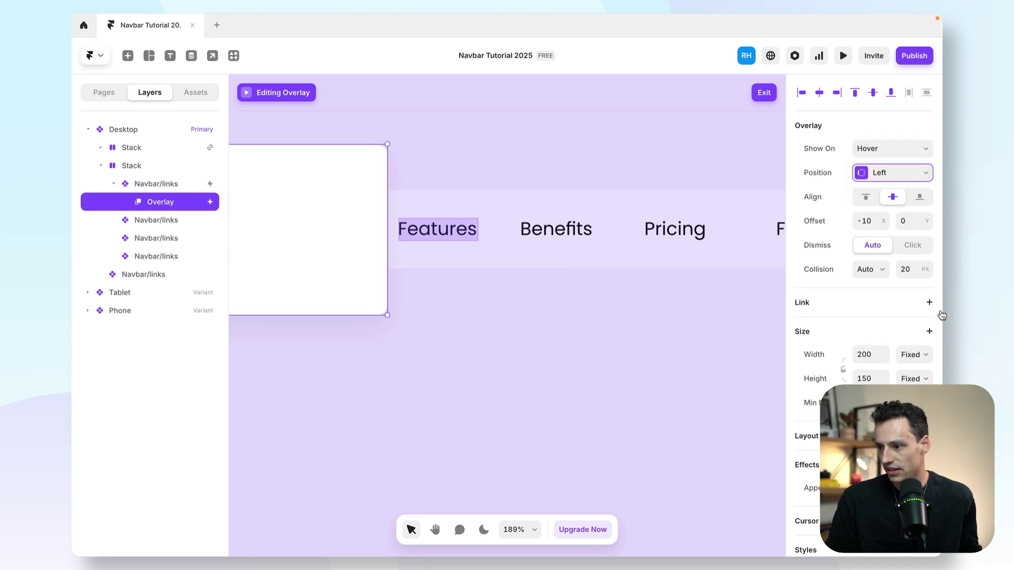
key("Up")
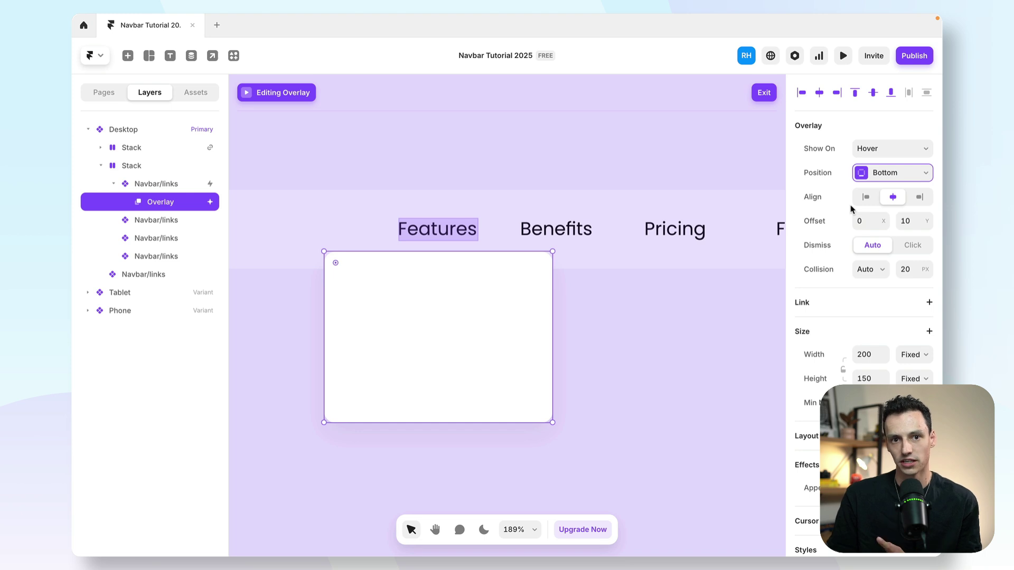
Step: Place three links component instances inside the Features overlay, with width and height set to Auto
left_click(204, 99)
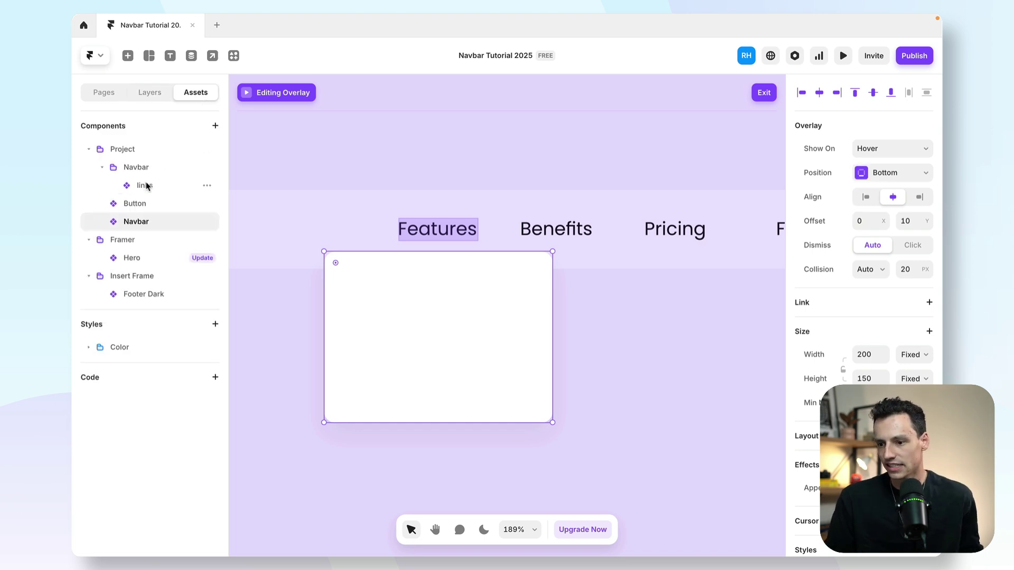
left_click_drag(147, 185, 408, 303)
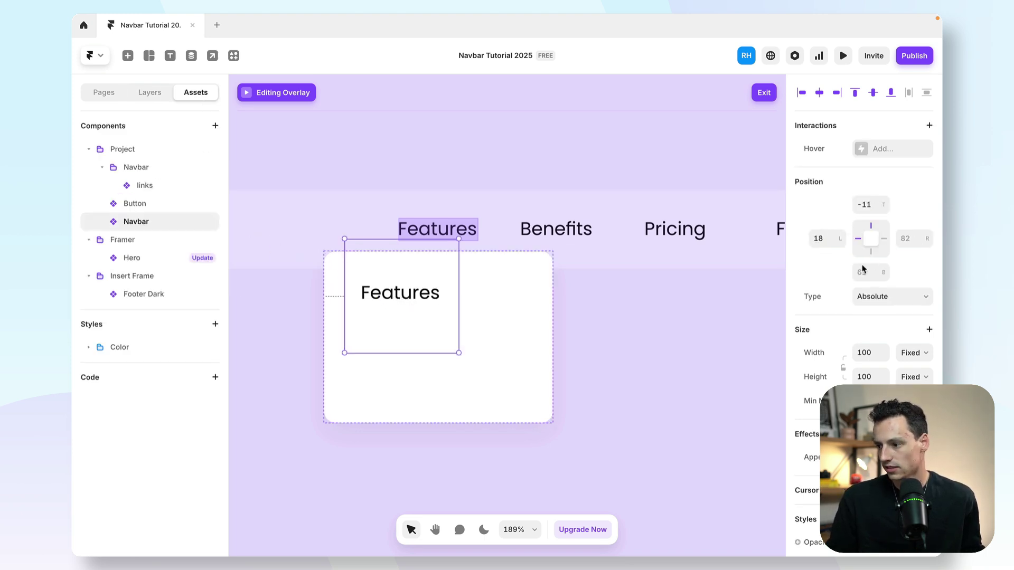
type("auto")
key("Return")
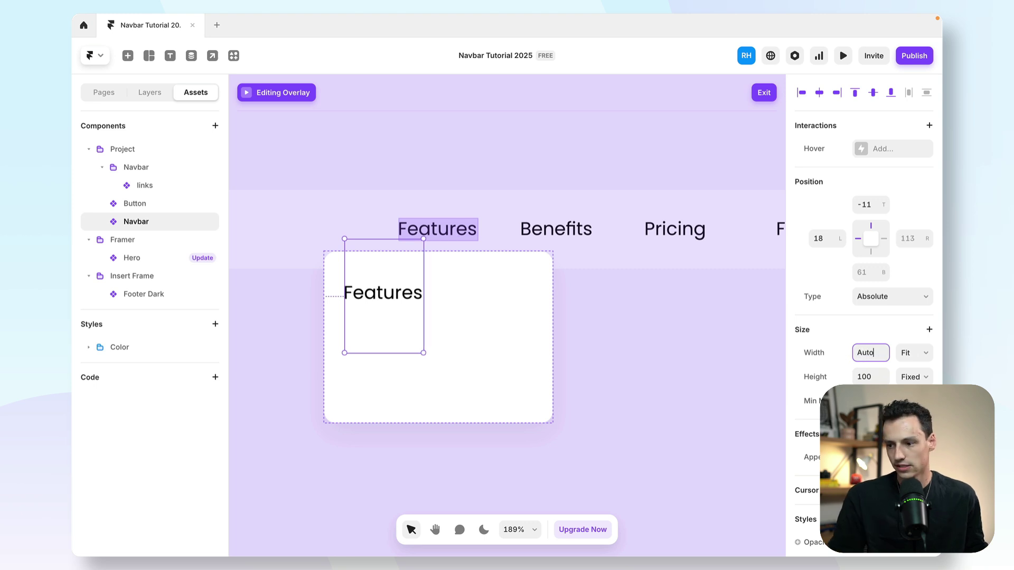
key("ctrl+d")
left_click_drag(369, 293, 414, 342)
key("ctrl+d")
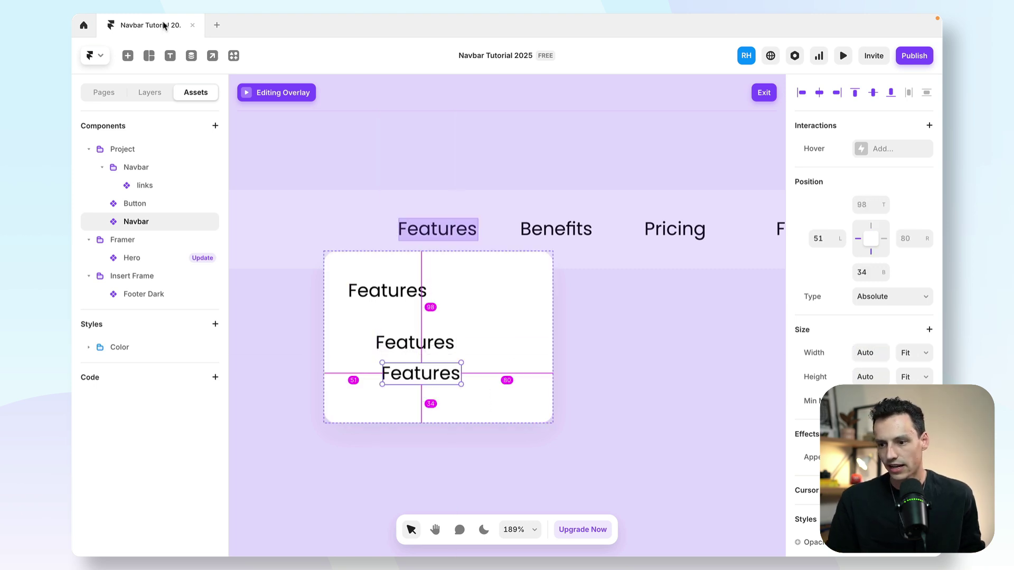
Step: Select the Features overlay and add a stack layout that arranges its three links vertically
left_click(158, 93)
left_click(182, 204)
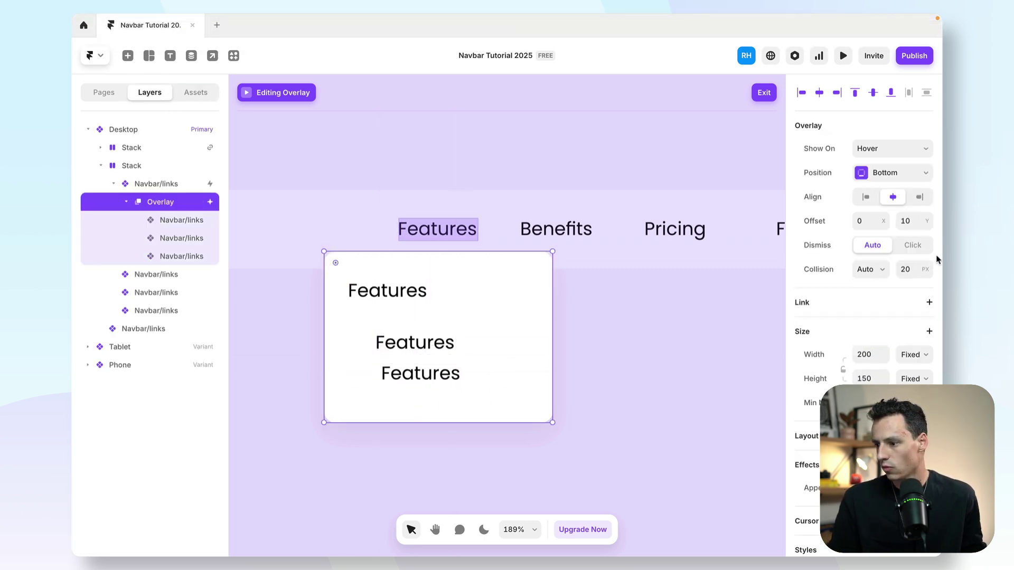
scroll(931, 343, "down", 3)
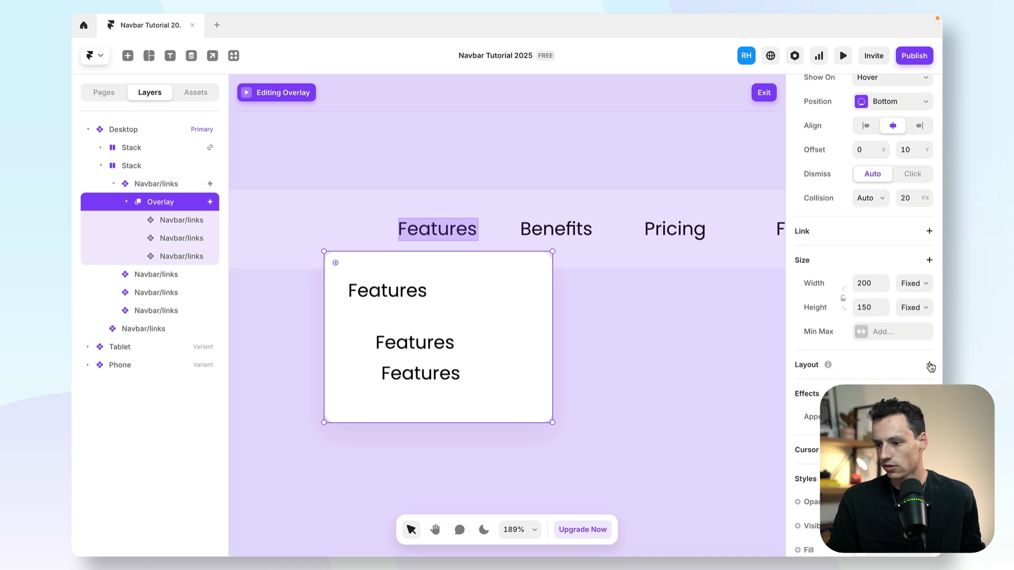
left_click(930, 365)
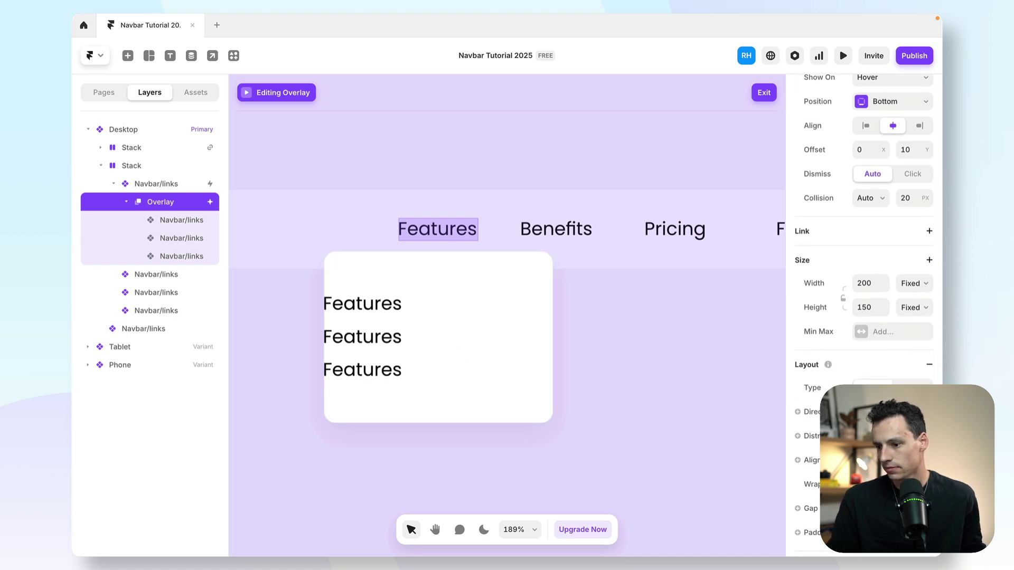
Step: Set the Features overlay's height and width to Auto
scroll(881, 216, "up", 2)
left_click(875, 361)
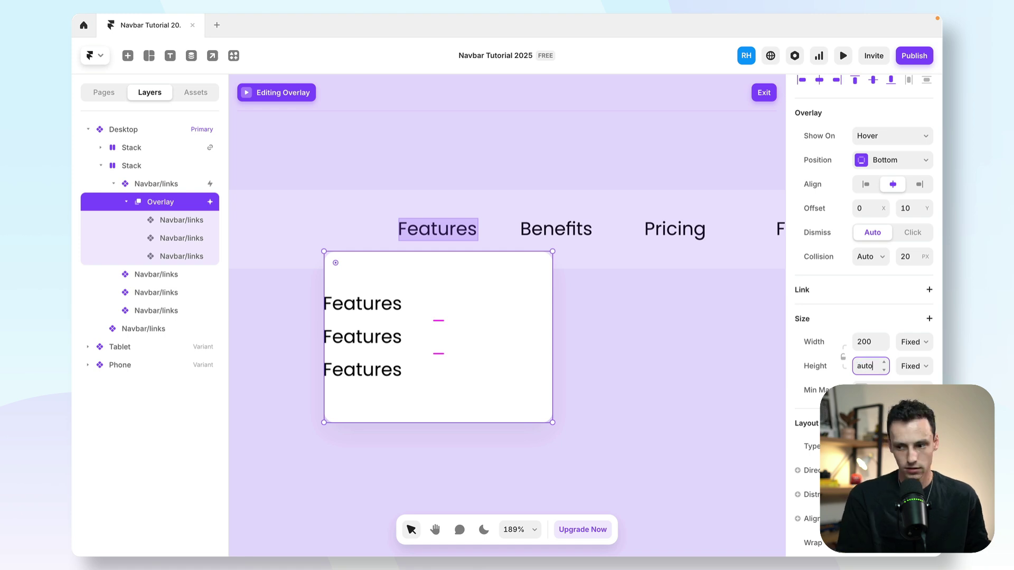
type("auto")
key("Return")
left_click(866, 349)
type("aut")
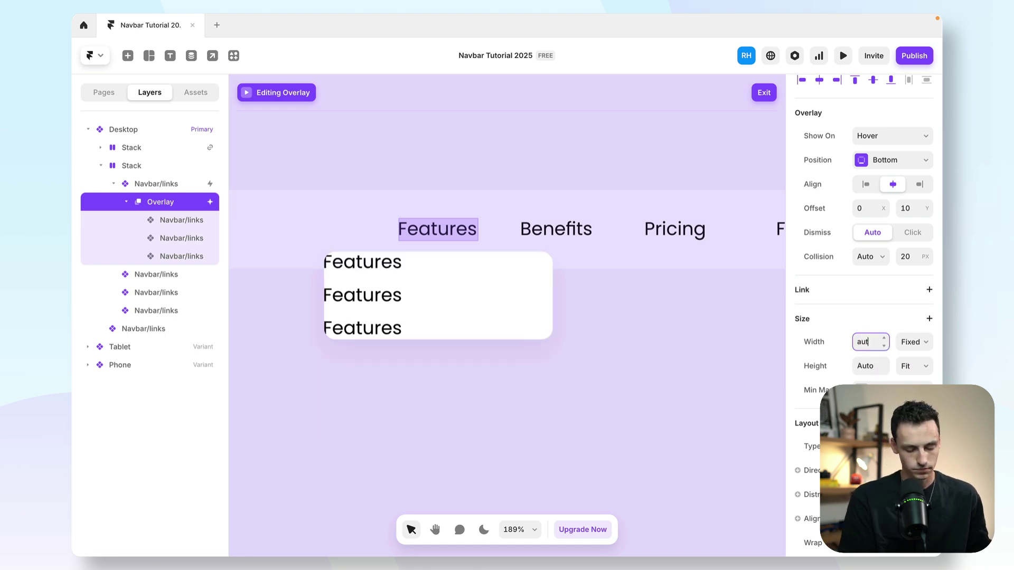
type("o")
key("Return")
scroll(865, 372, "down", 5)
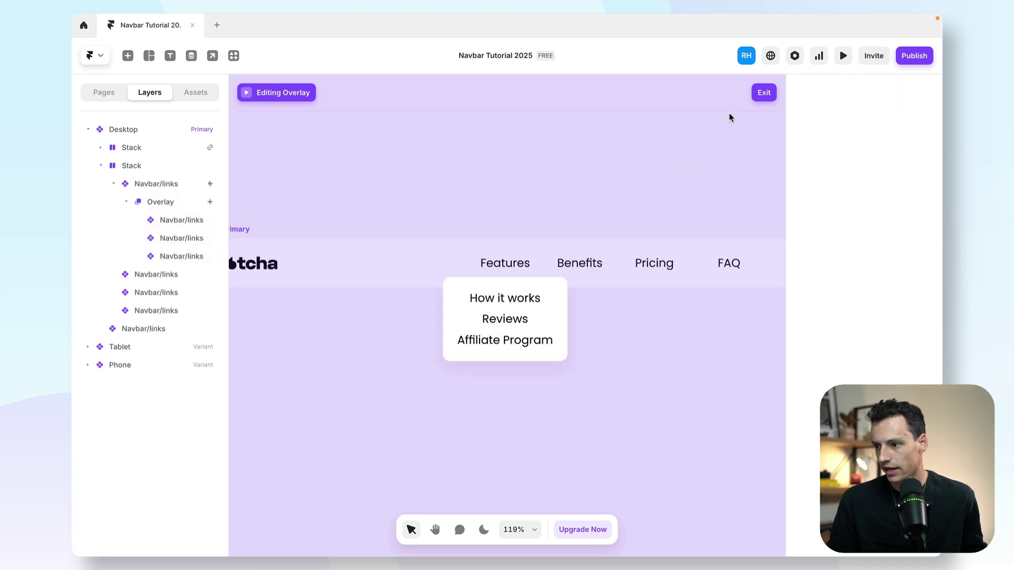
Step: Exit overlay editing and preview the navbar to check the Features dropdown and the links' hover states
left_click(763, 93)
left_click(840, 56)
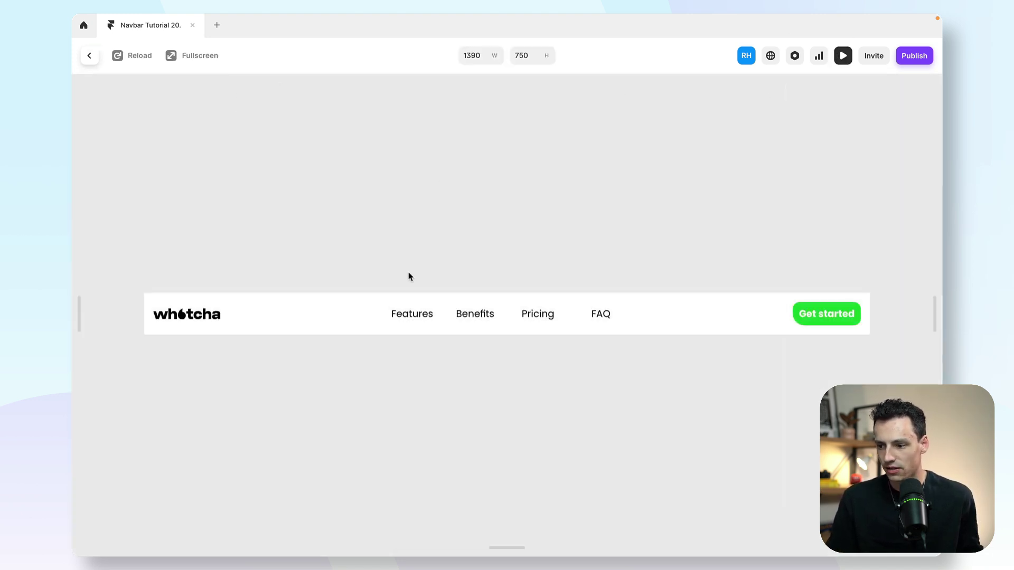
mouse_move(406, 316)
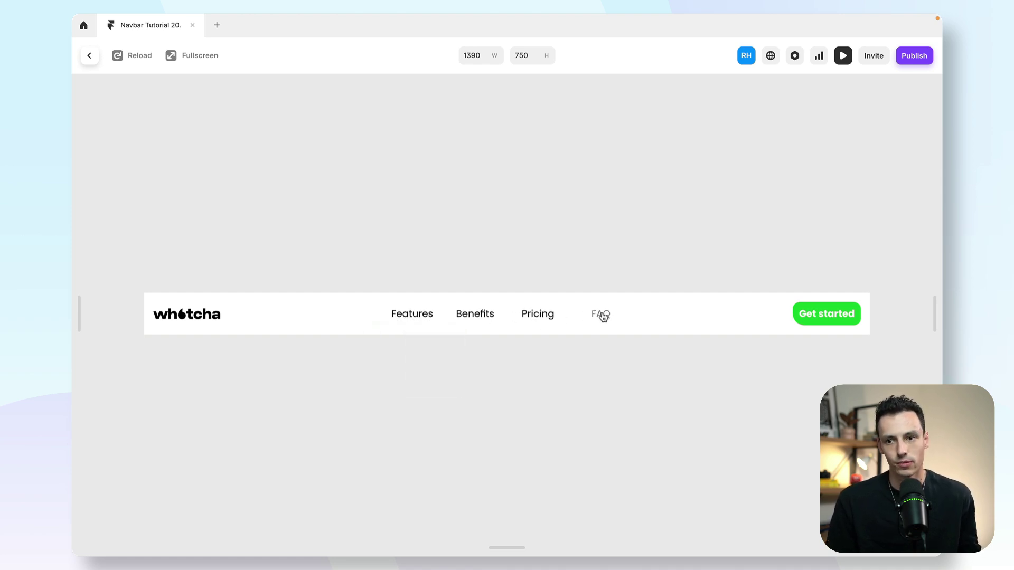
key("Escape")
Step: Return to the Home page and preview it in Desktop, examining how the navbar behaves while the page scrolls
left_click(346, 165)
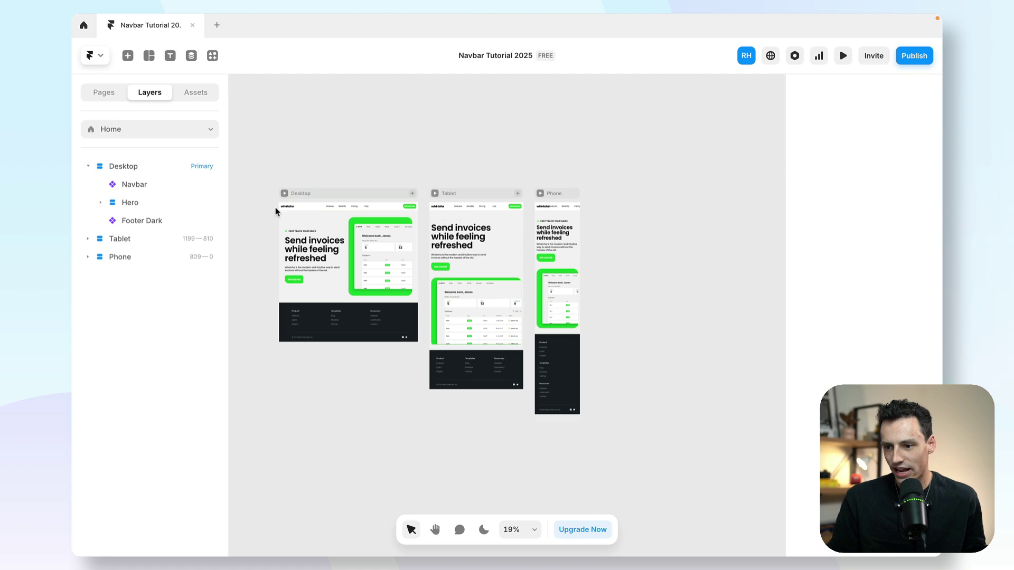
scroll(276, 207, "up", 5)
left_click(363, 208)
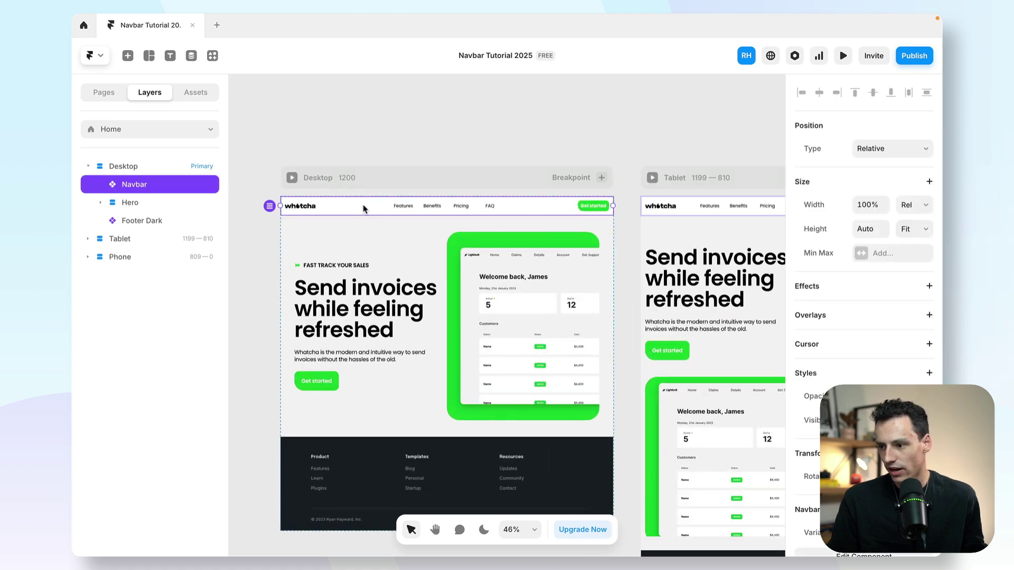
left_click(842, 54)
scroll(619, 229, "down", 5)
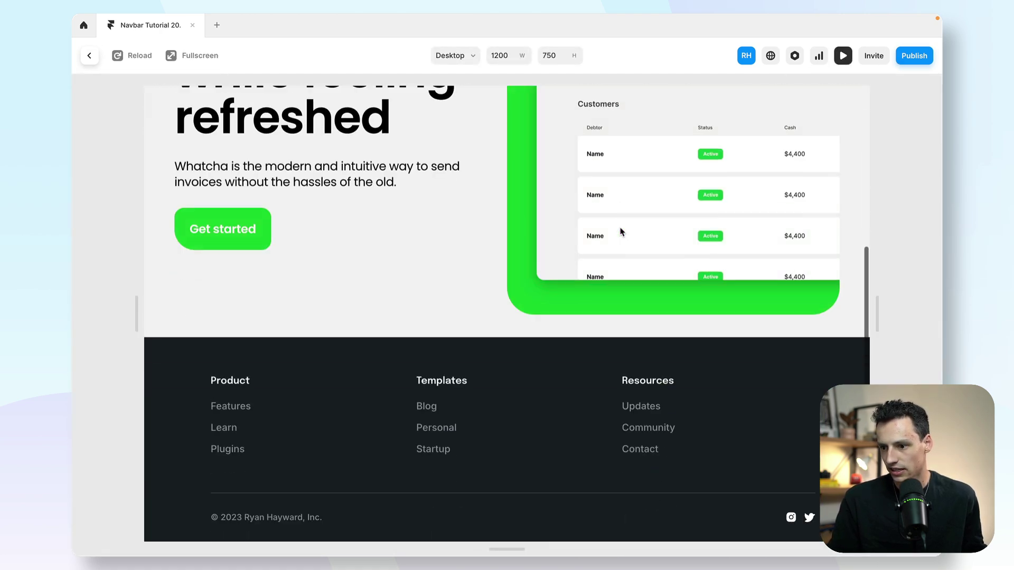
scroll(622, 231, "up", 5)
scroll(621, 232, "down", 5)
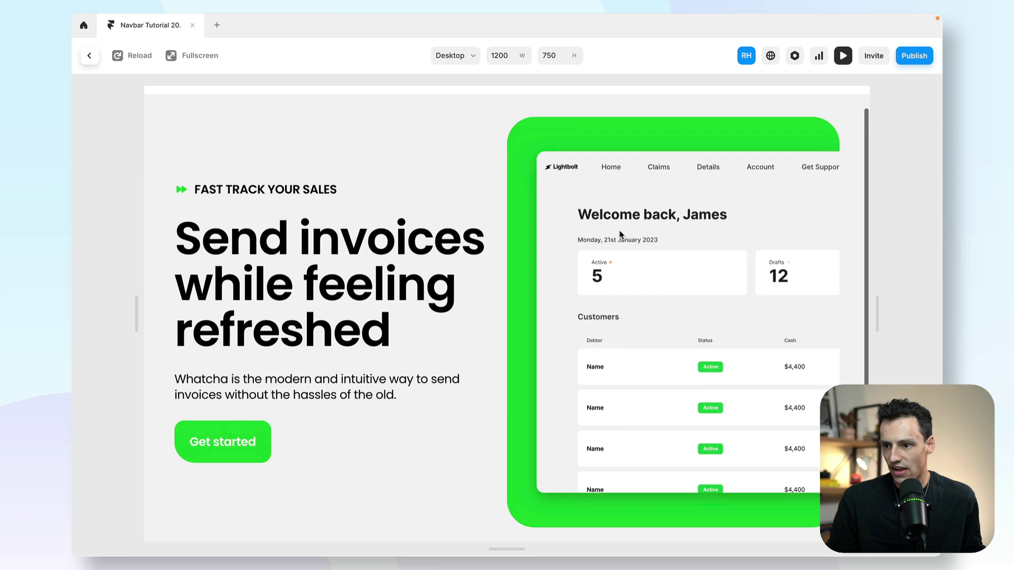
scroll(621, 235, "up", 5)
scroll(619, 236, "down", 3)
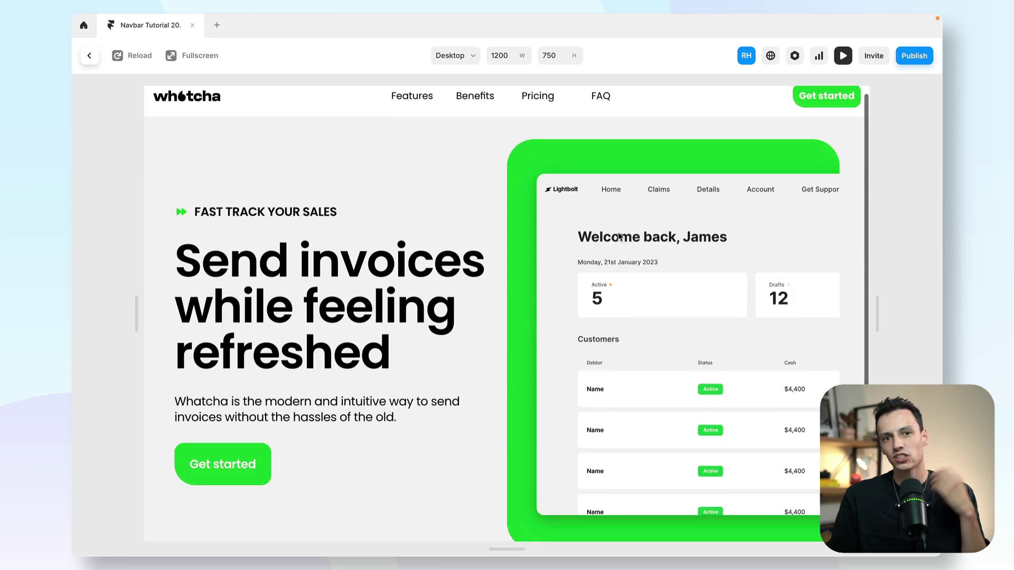
scroll(619, 236, "down", 2)
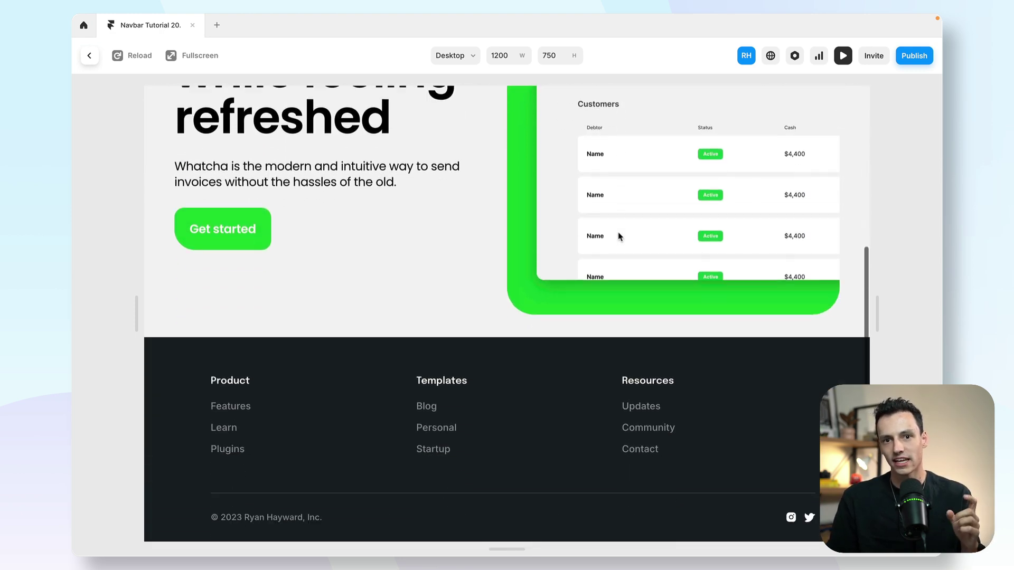
scroll(619, 235, "up", 4)
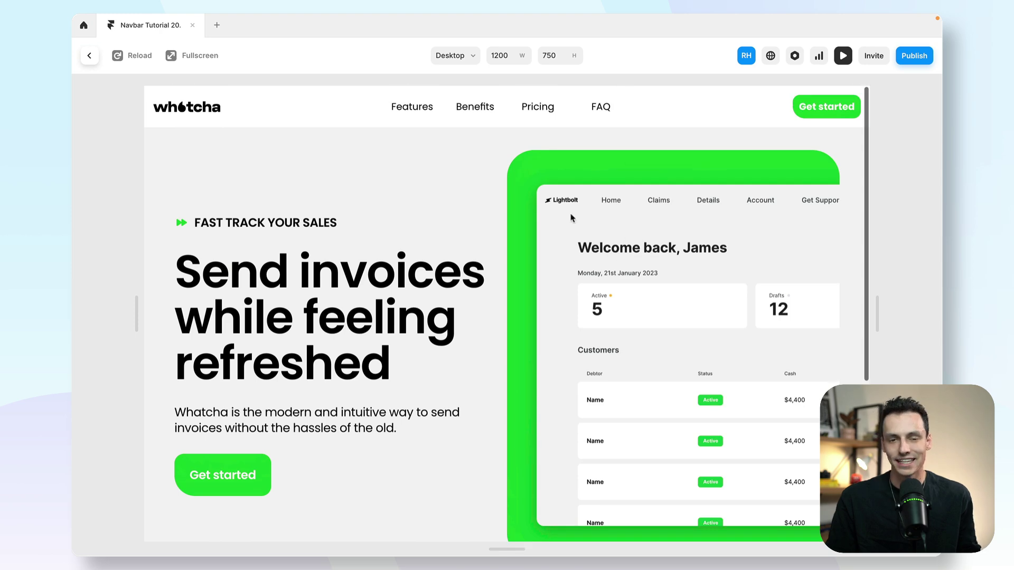
left_click(88, 55)
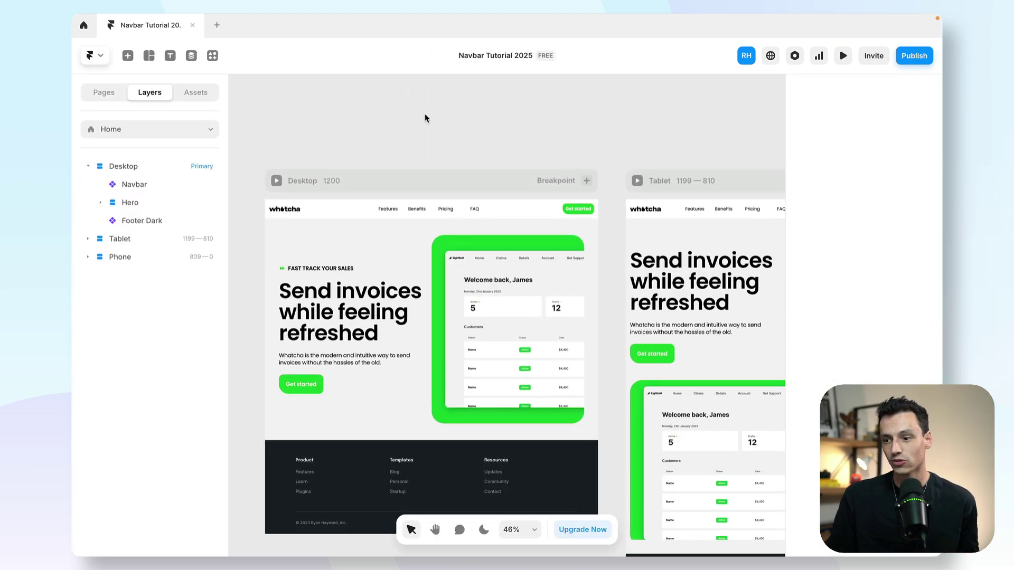
Step: Set the position type of the Navbar in the Home page's Desktop breakpoint to Fixed
left_click(335, 208)
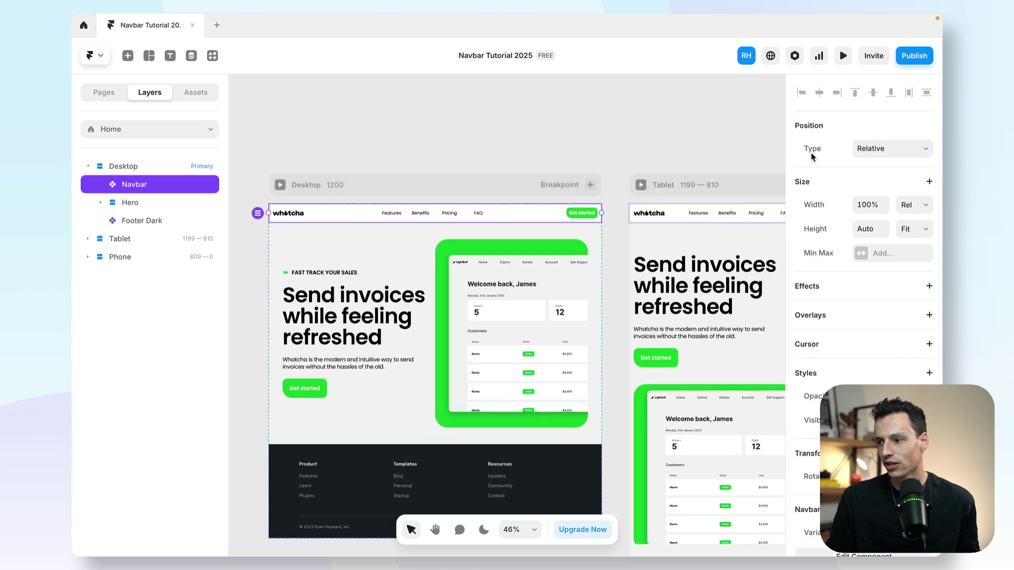
left_click(883, 151)
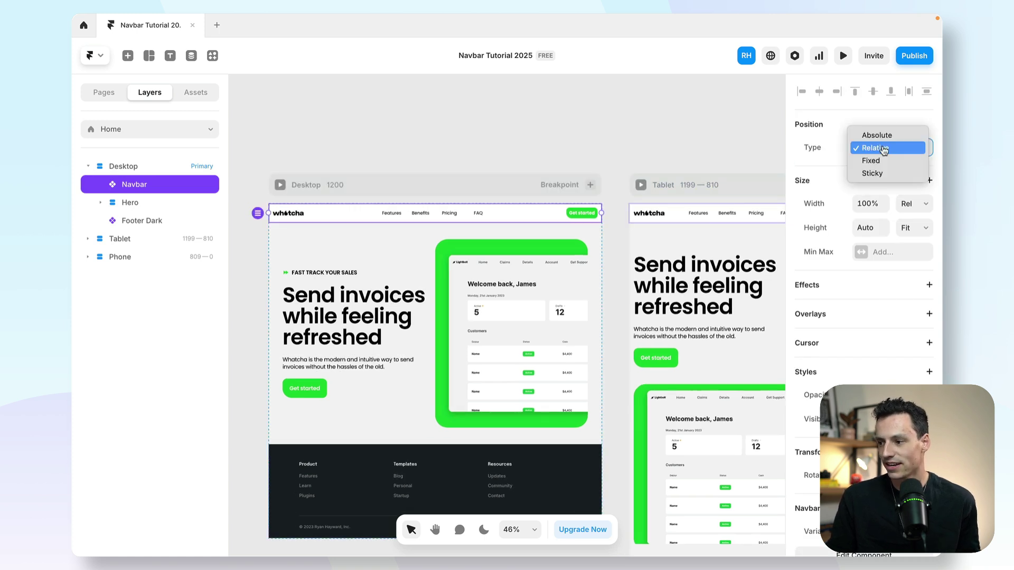
left_click(883, 161)
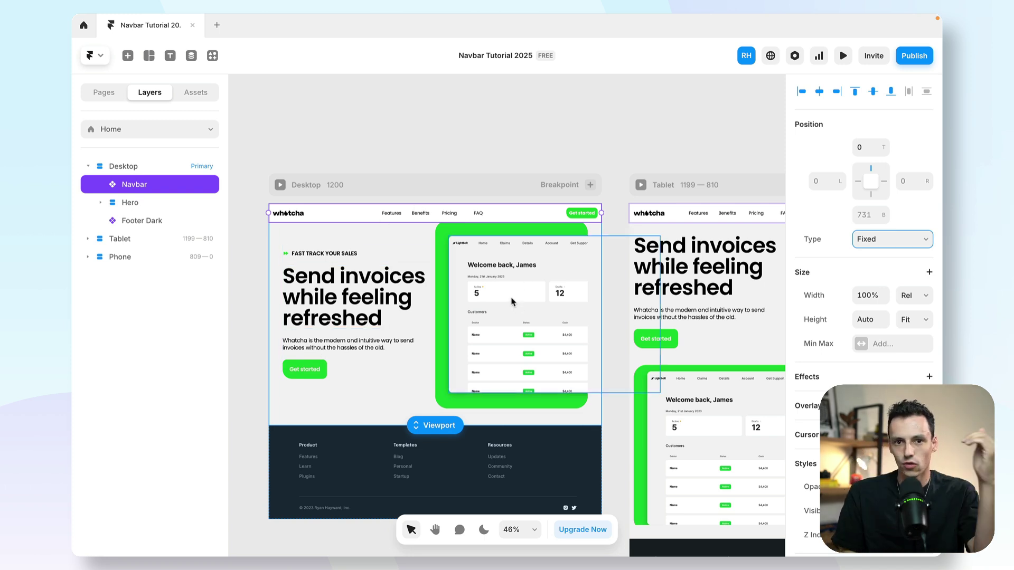
scroll(864, 317, "down", 3)
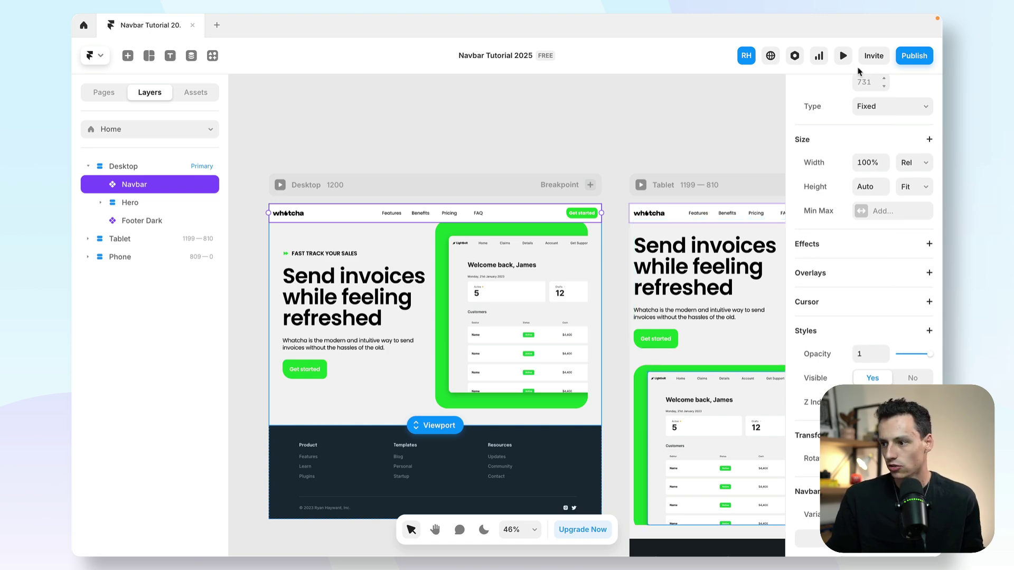
Step: Preview the Home page and check the fixed navbar while scrolling up and down
left_click(843, 56)
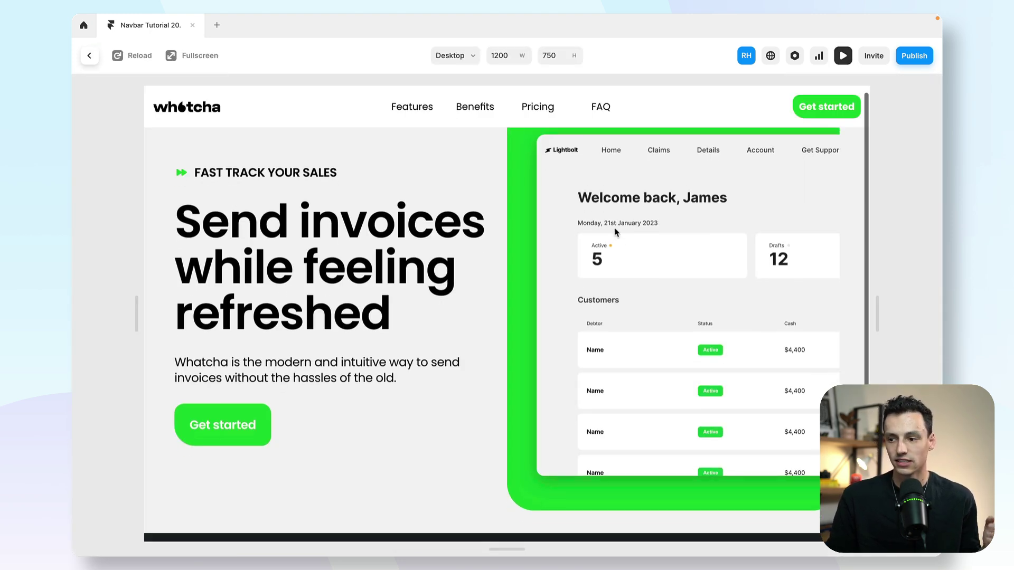
scroll(615, 232, "down", 5)
scroll(615, 232, "up", 5)
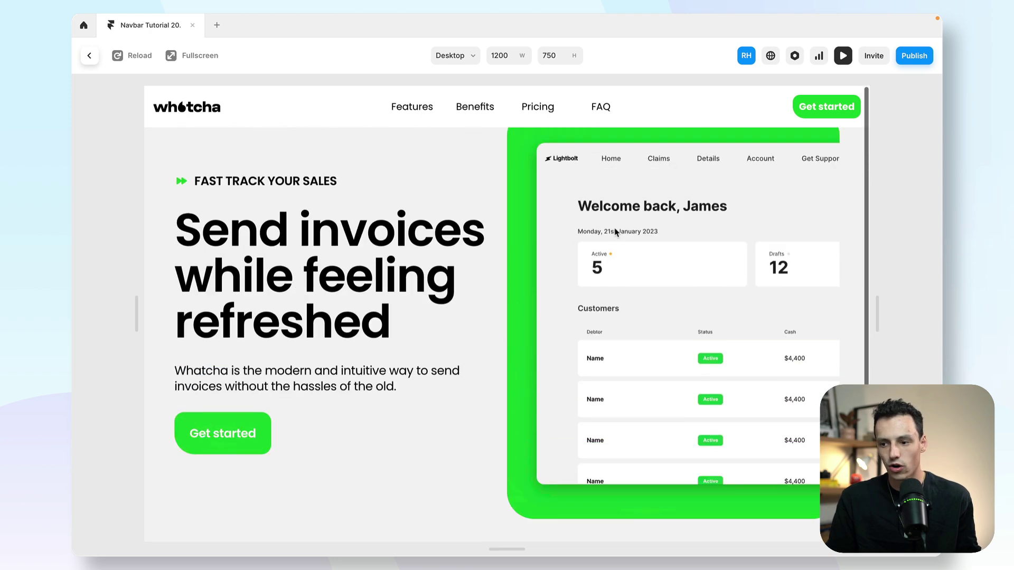
scroll(615, 232, "down", 5)
scroll(615, 232, "up", 5)
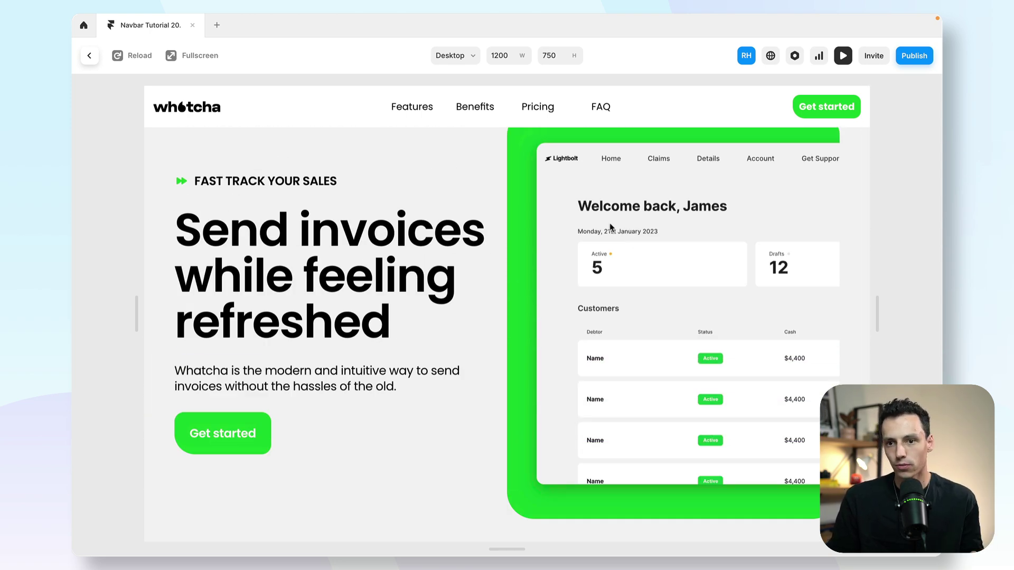
scroll(610, 227, "down", 5)
scroll(610, 227, "up", 2)
key("Escape")
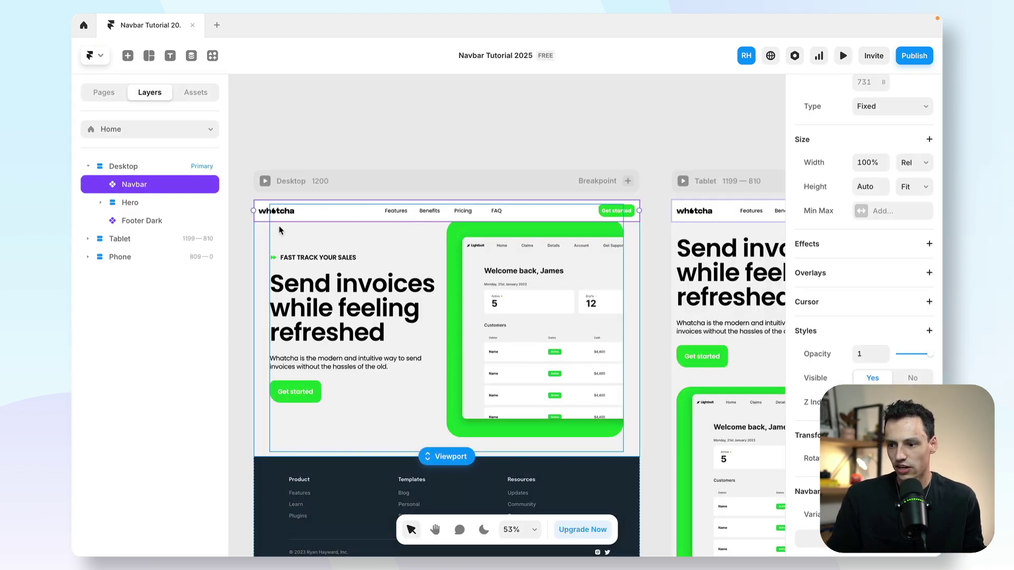
Step: Open the Navbar component from the Home page and change its Desktop variant's height to Fixed
left_click(262, 234)
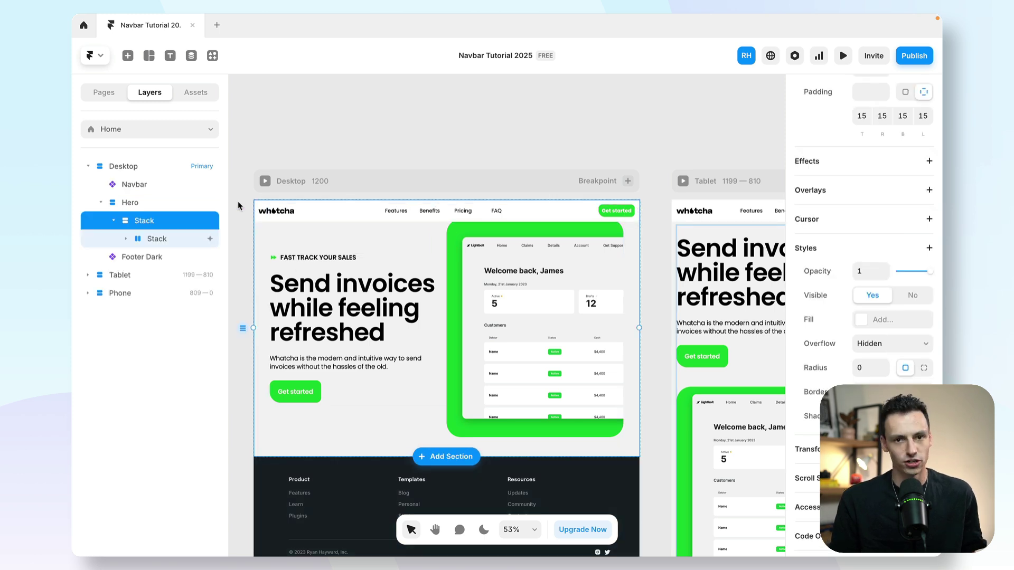
left_click(320, 218)
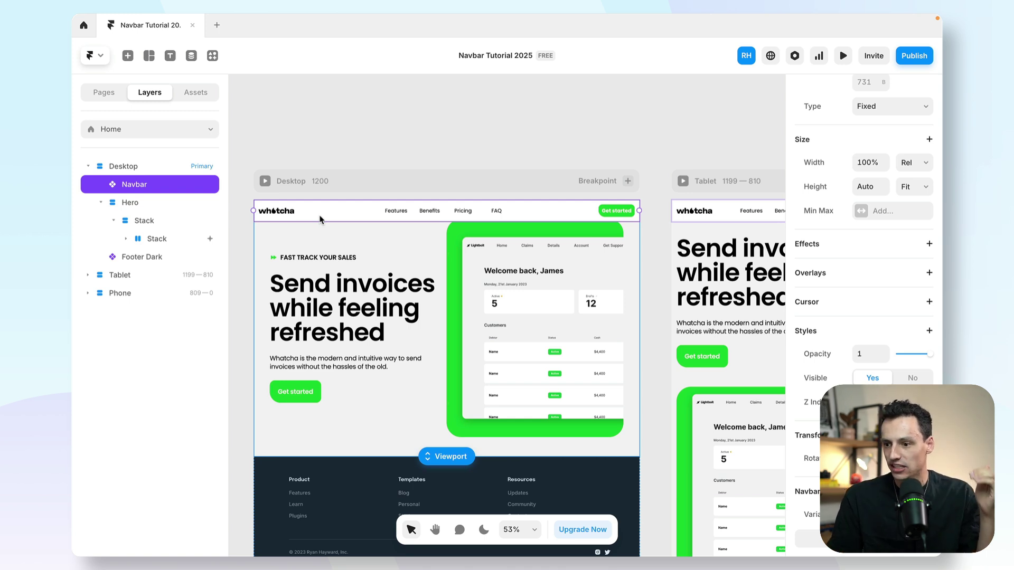
double_click(325, 220)
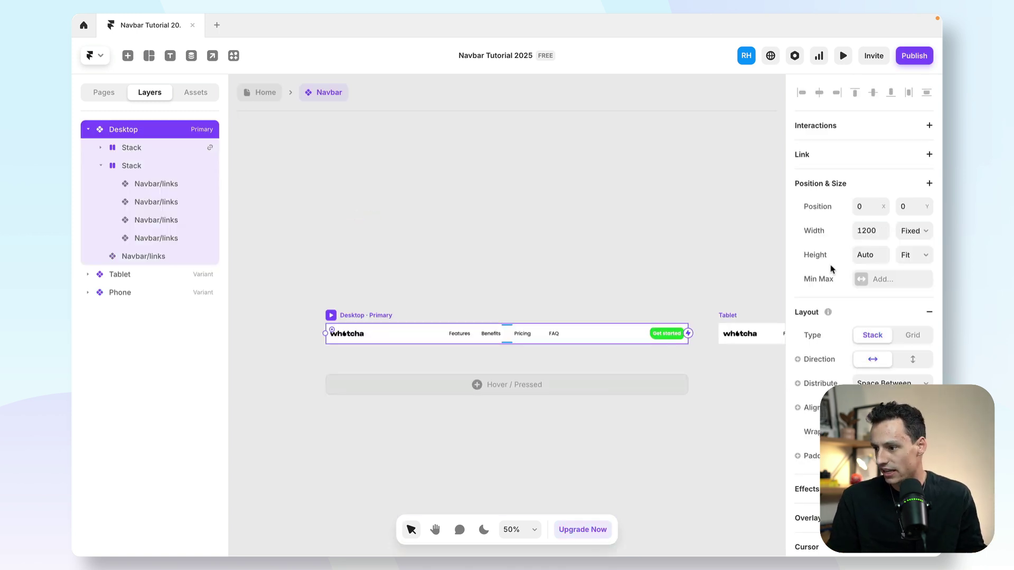
left_click(918, 255)
left_click(917, 218)
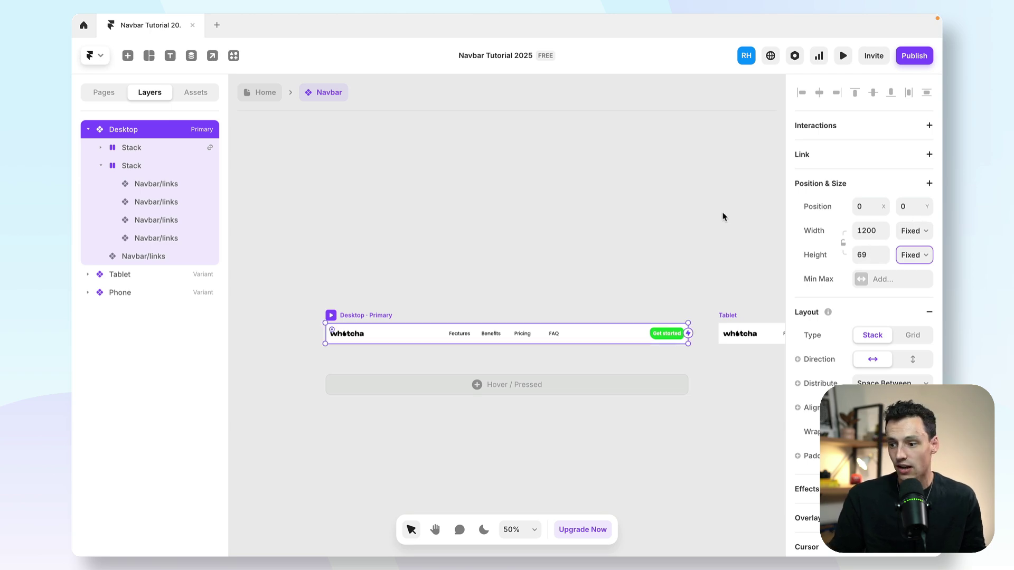
Step: Undo the last height change on the Navbar's Desktop variant and return to the Home page
key("super+z")
key("ctrl+super+space")
left_click(307, 104)
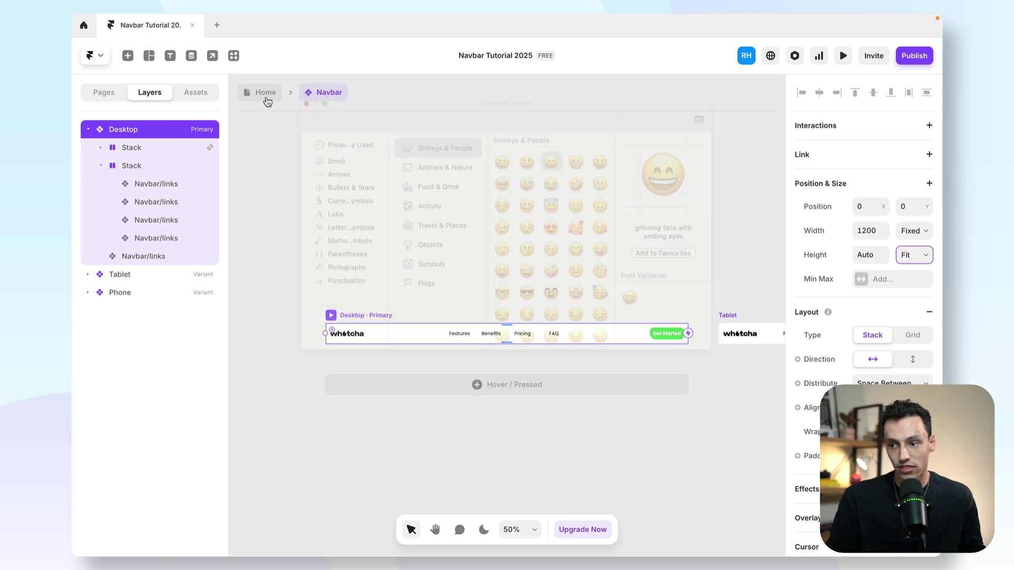
left_click(265, 92)
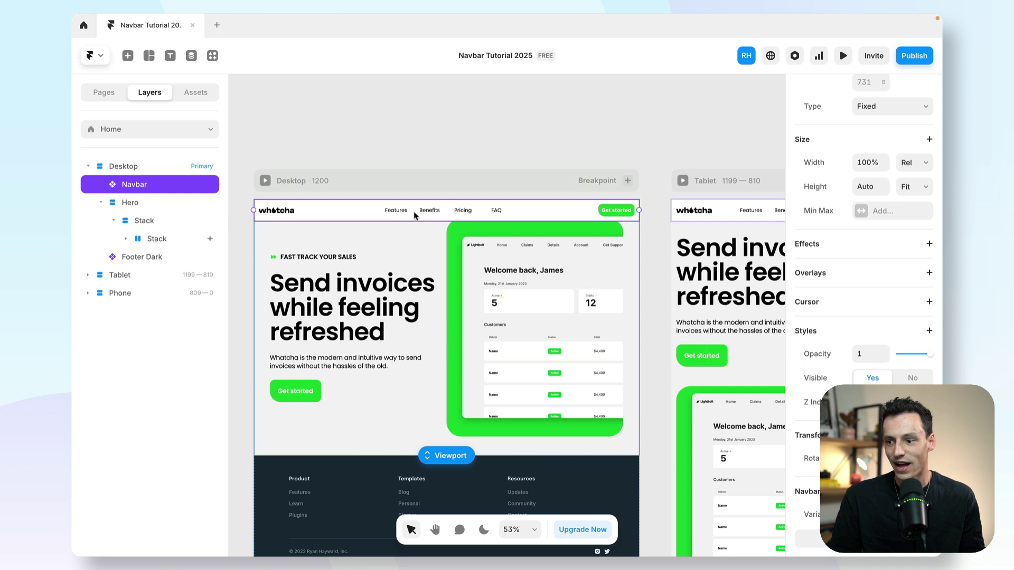
Step: Switch the Desktop breakpoint's Hero section to individual side padding and add top padding to clear the fixed navbar
left_click(162, 224)
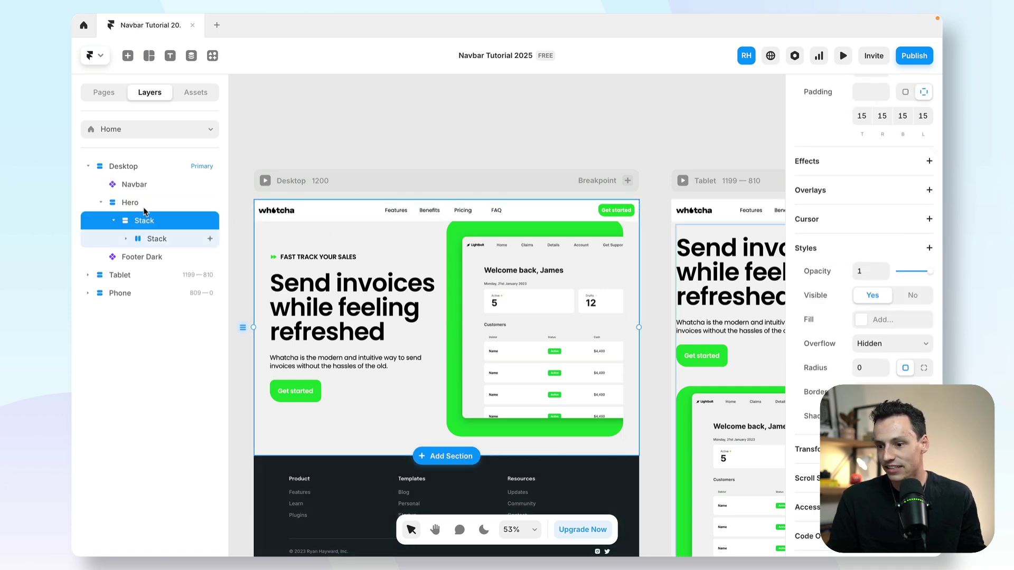
key("Escape")
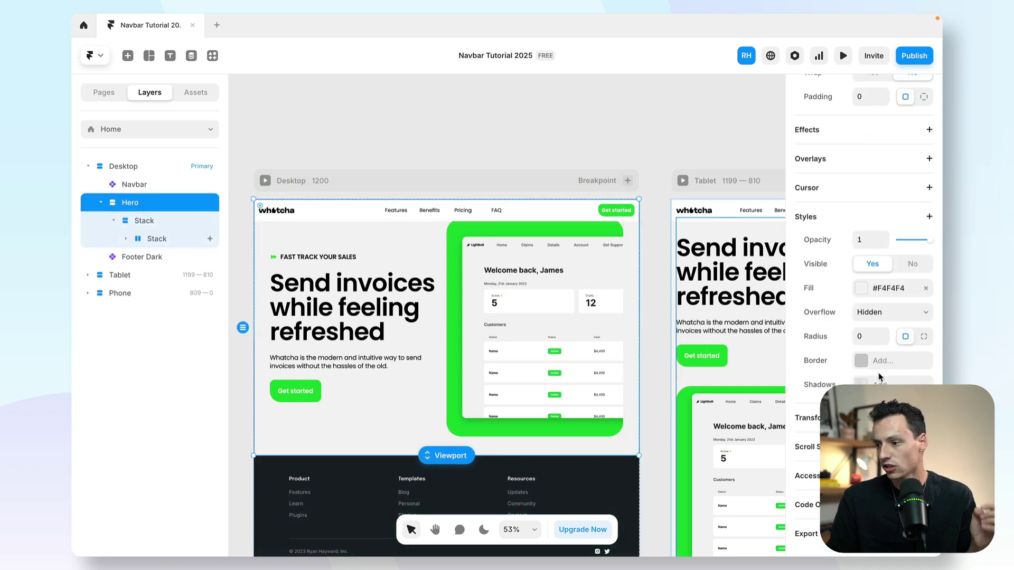
scroll(878, 372, "up", 5)
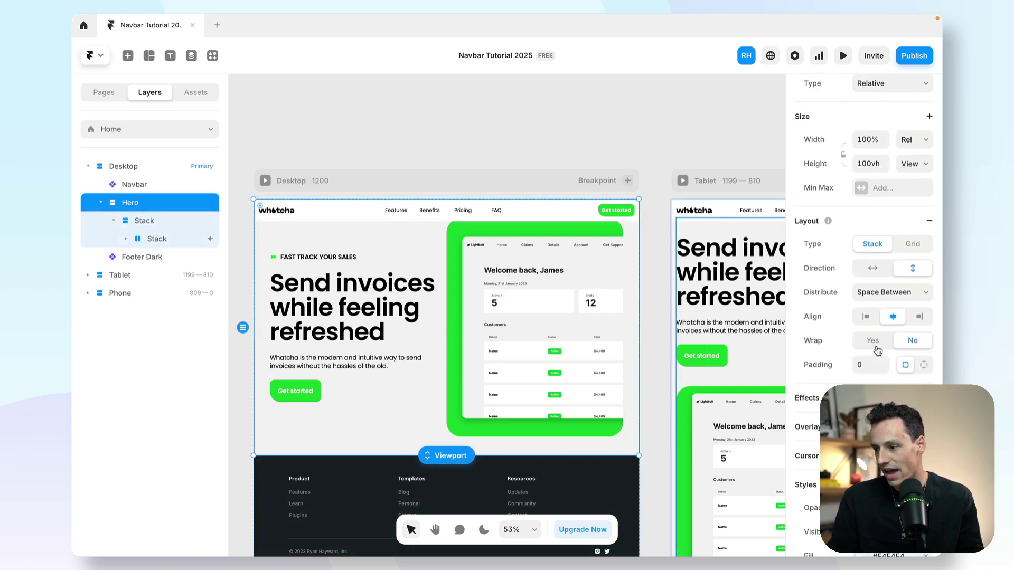
left_click(924, 365)
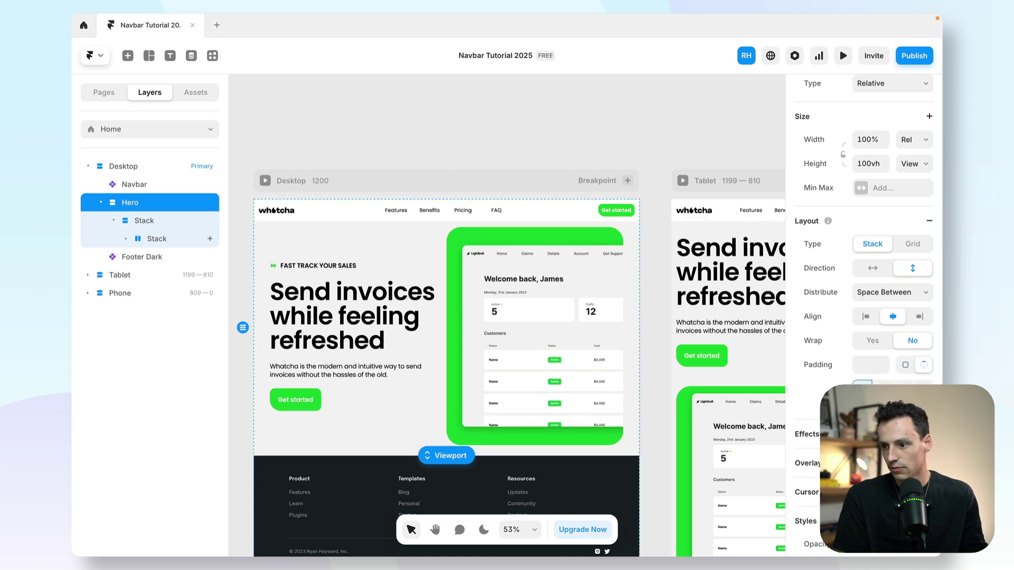
key("Return")
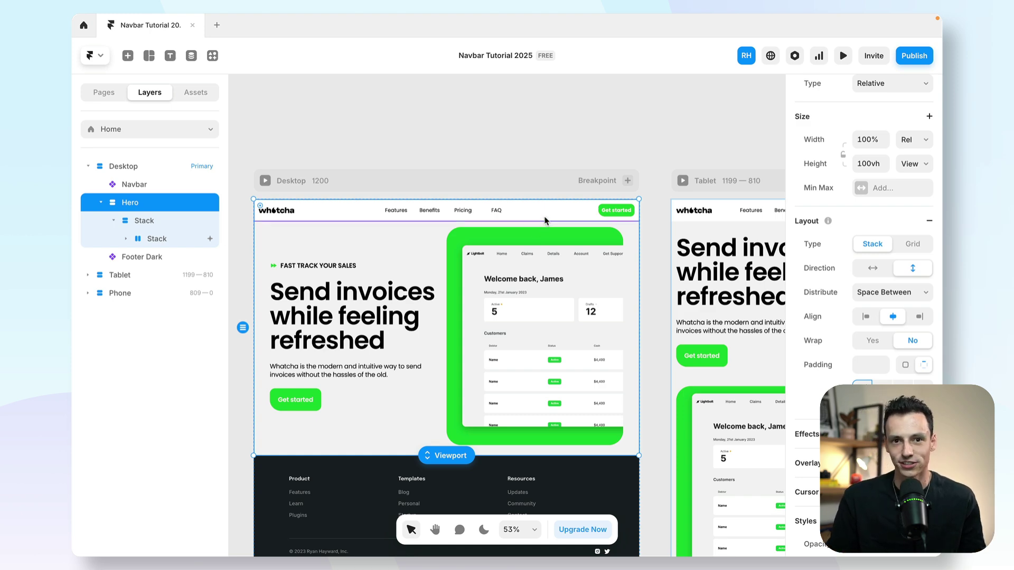
Step: Open the Navbar component from the Home page and set its Desktop variant's fill to #F4F4F4
double_click(307, 214)
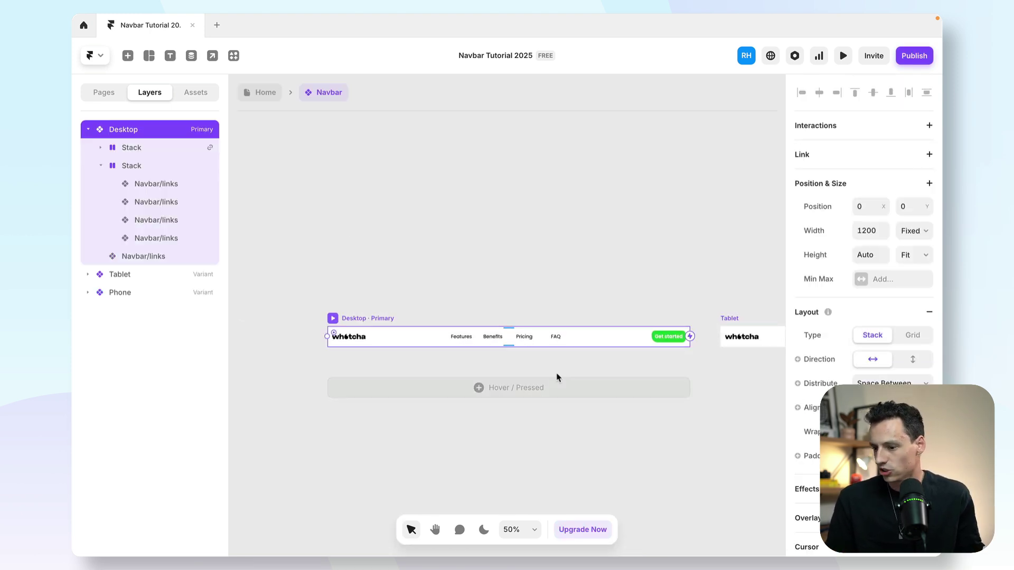
scroll(860, 381, "down", 5)
left_click(893, 400)
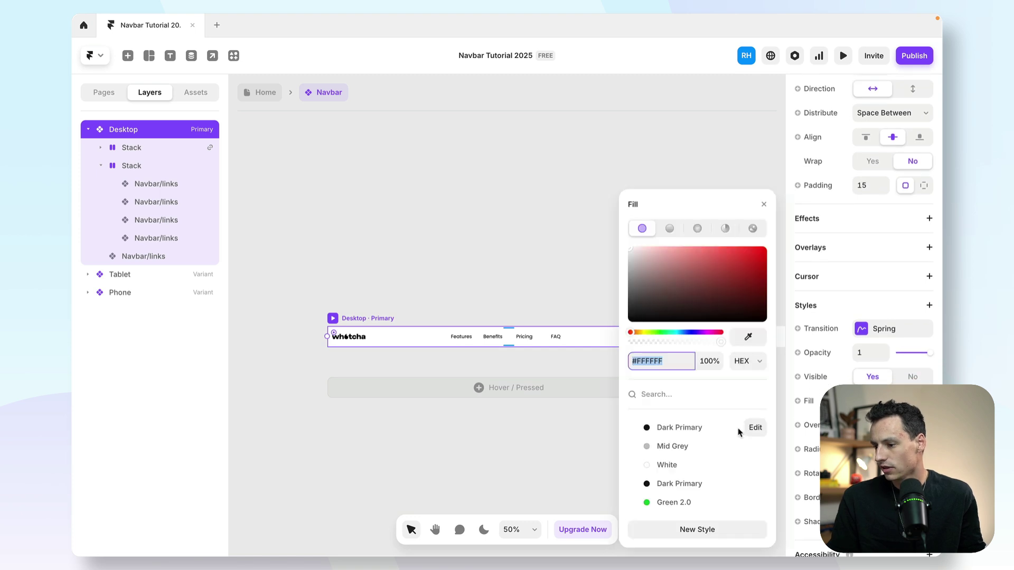
type("F4F4F4")
key("Return")
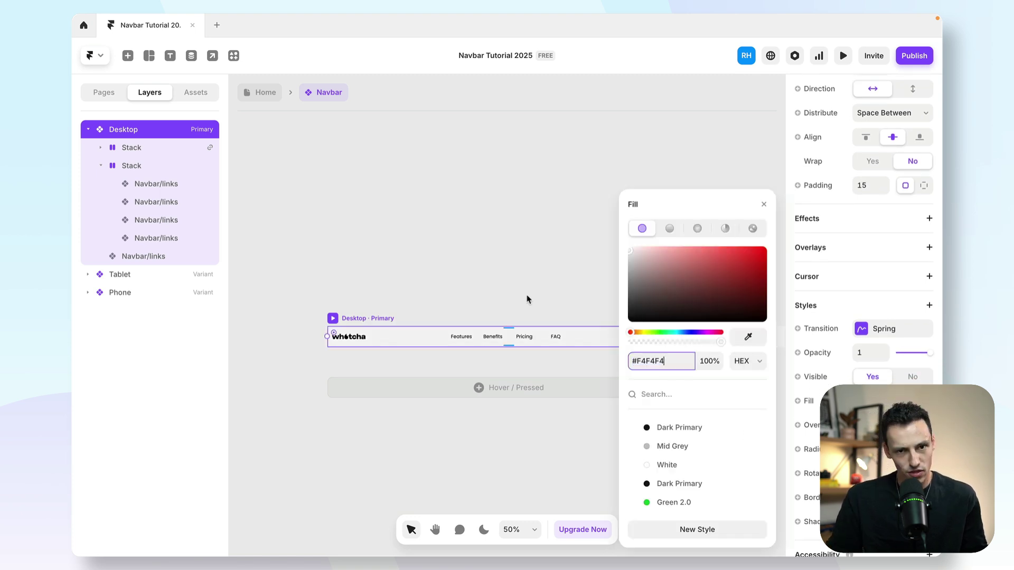
Step: Preview the Home page, checking the recolored fixed navbar and Hero spacing while scrolling down and back up
left_click(367, 149)
key("Escape")
left_click(840, 56)
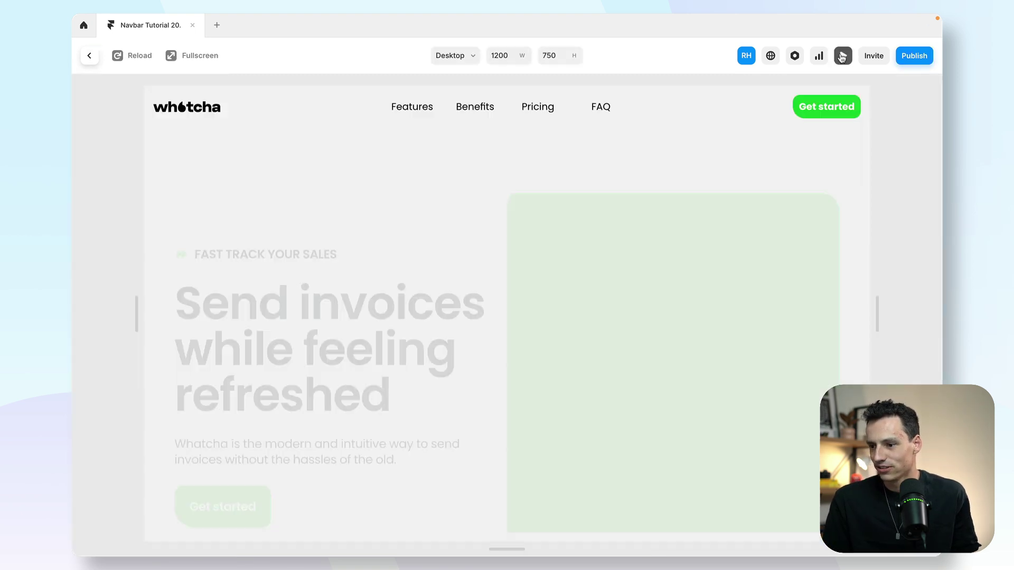
scroll(607, 232, "down", 3)
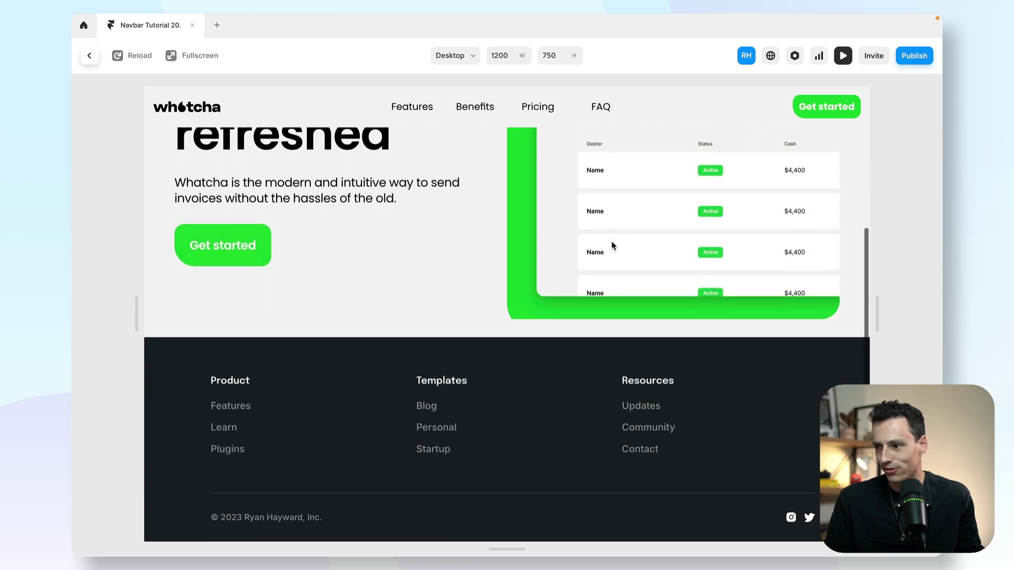
scroll(611, 245, "up", 5)
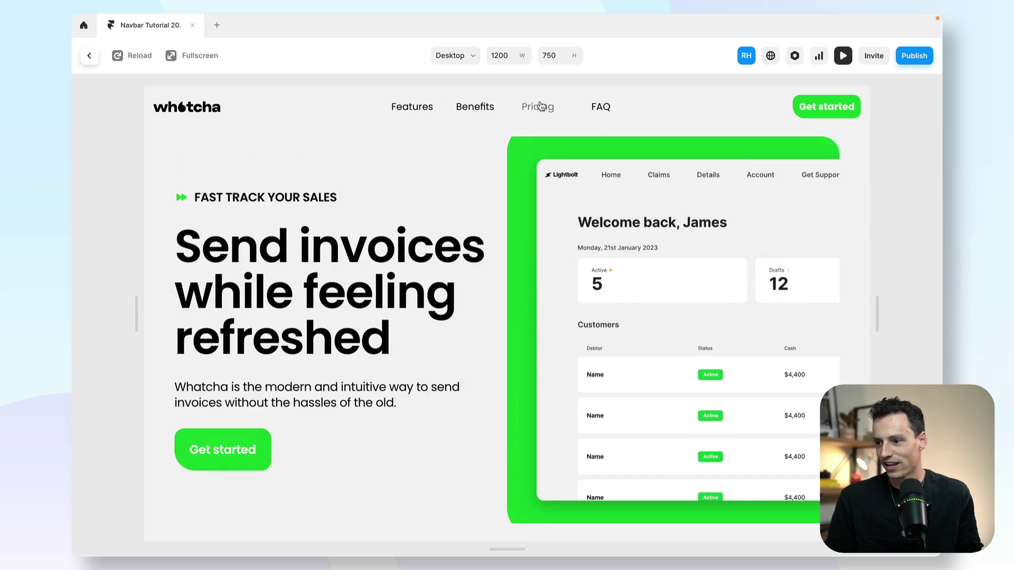
key("Escape")
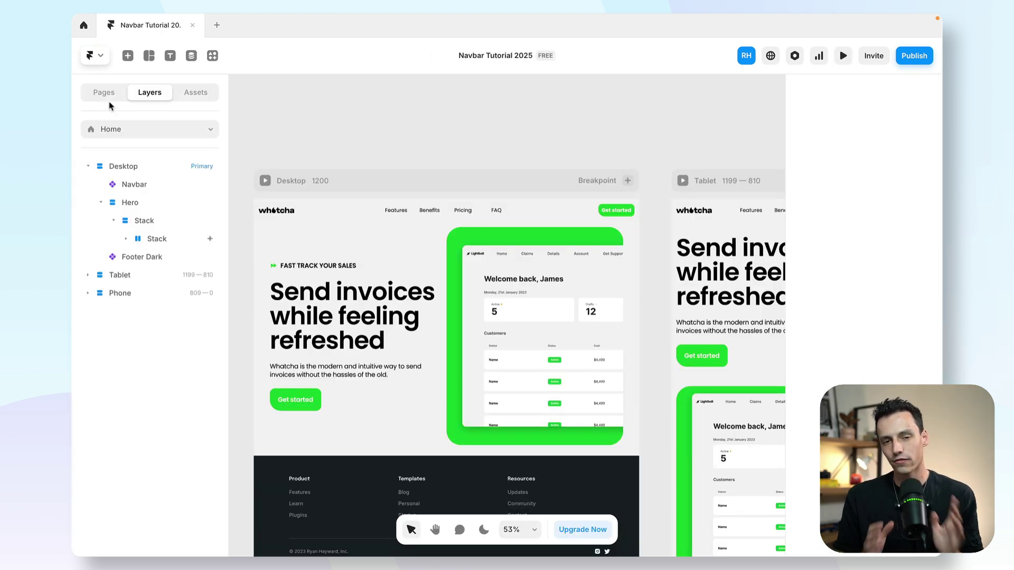
Step: Open the Navbar component from the Home page's Phone breakpoint and select its Phone variant
scroll(580, 285, "right", 15)
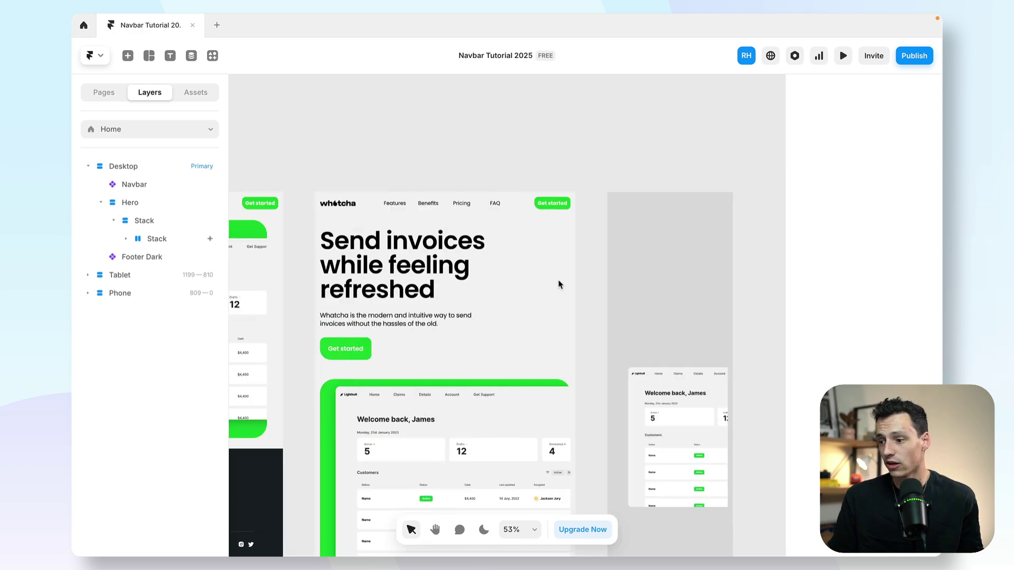
scroll(517, 211, "up", 5)
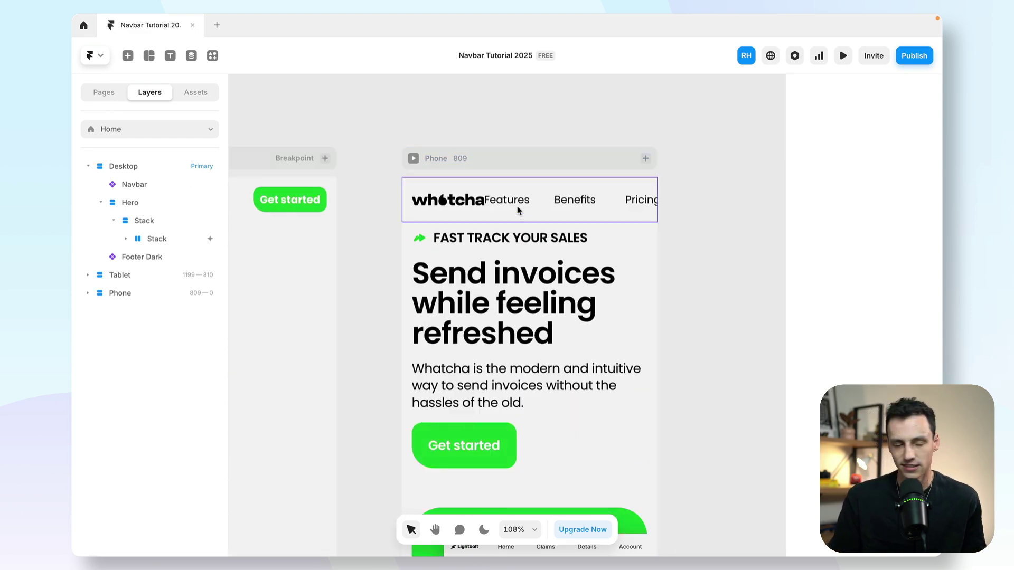
left_click(536, 200)
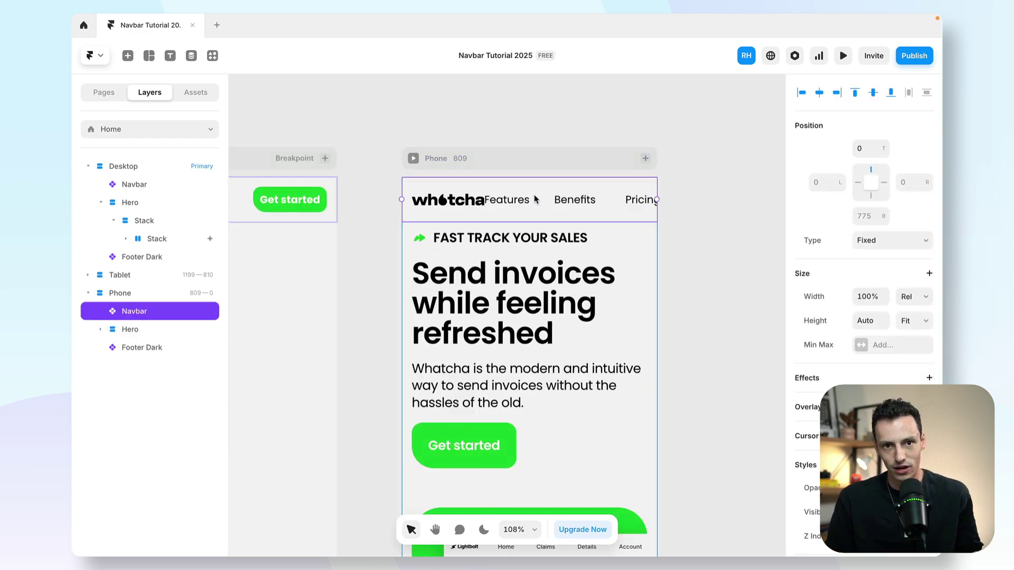
double_click(541, 204)
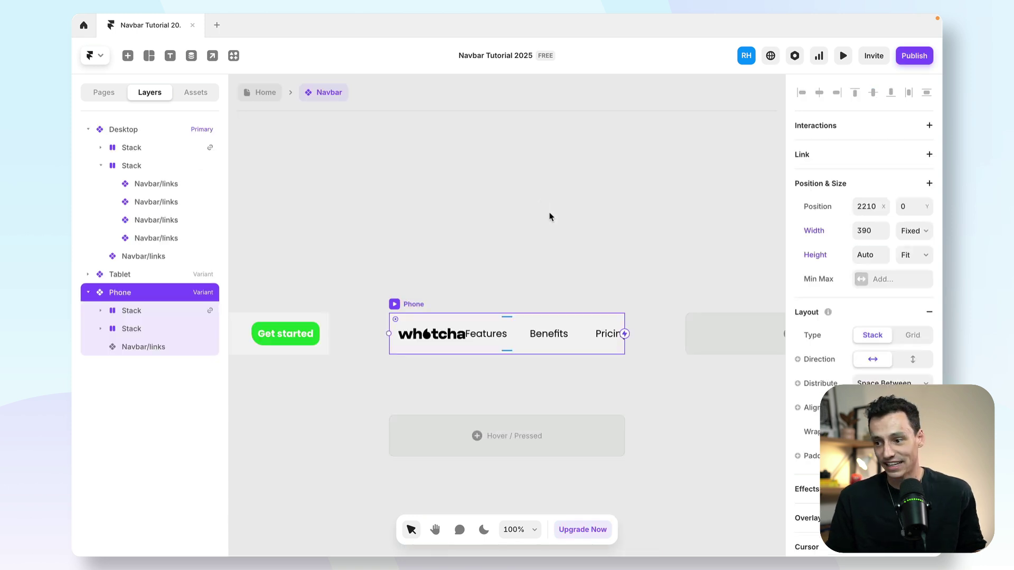
left_click(478, 238)
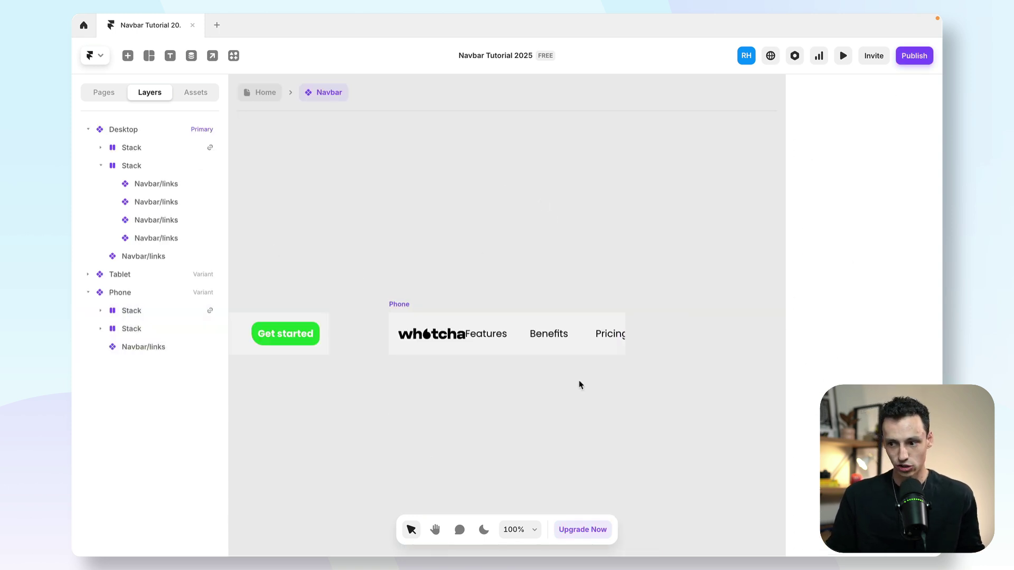
left_click(414, 305)
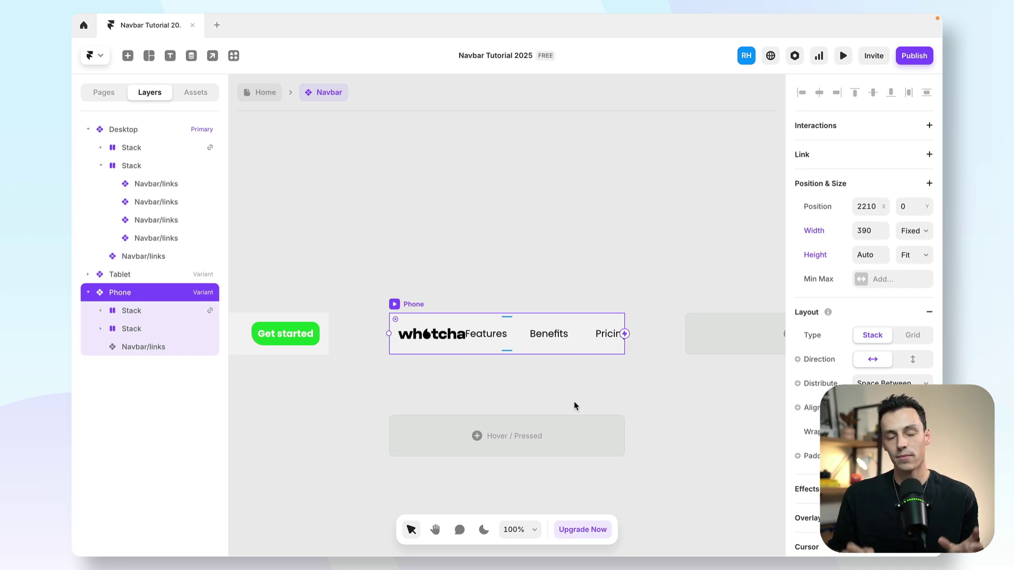
Step: Hide the stack containing the four navigation links in the Navbar's Phone variant
left_click(581, 334)
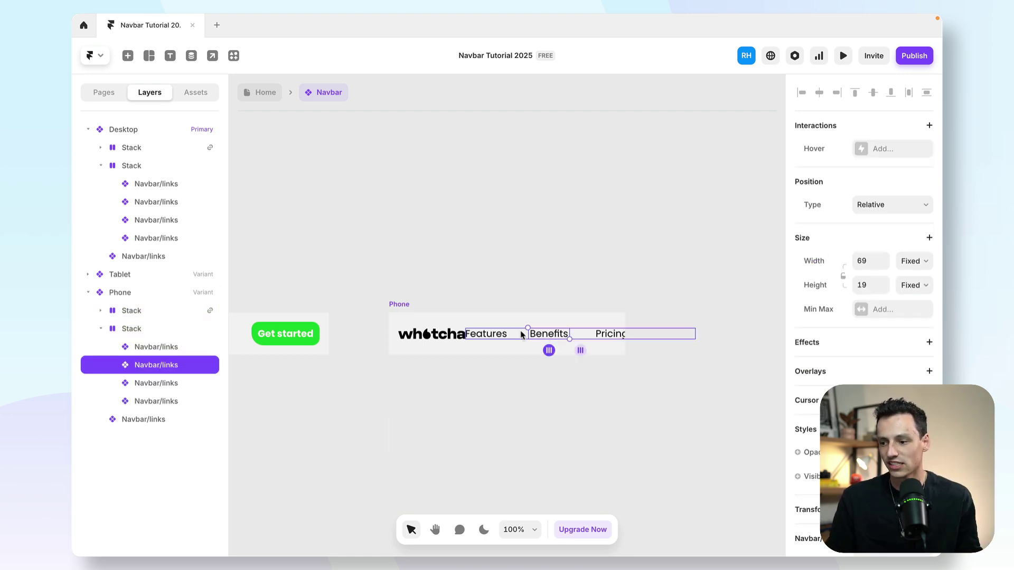
key("Escape")
scroll(622, 296, "right", 1)
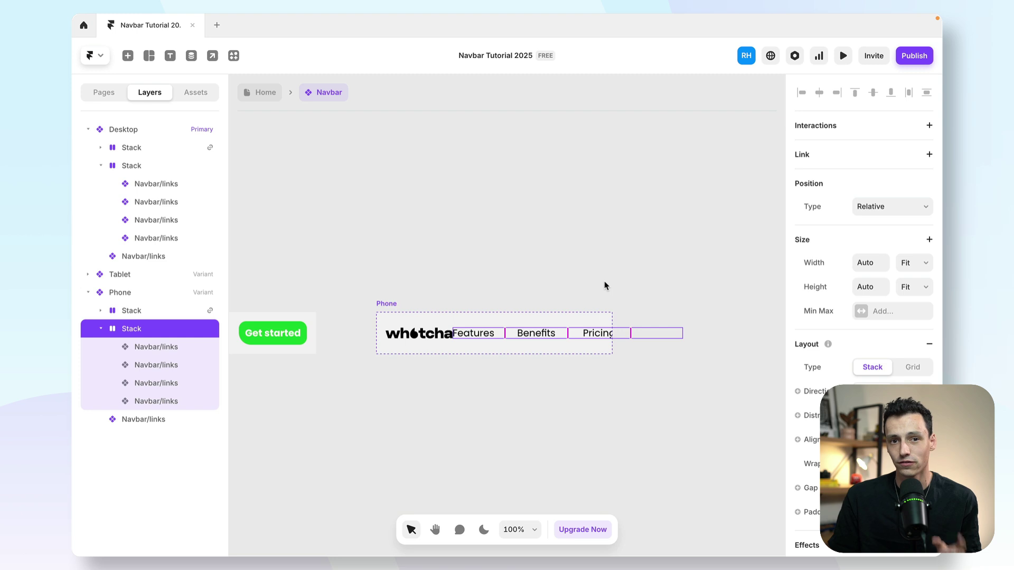
right_click(176, 330)
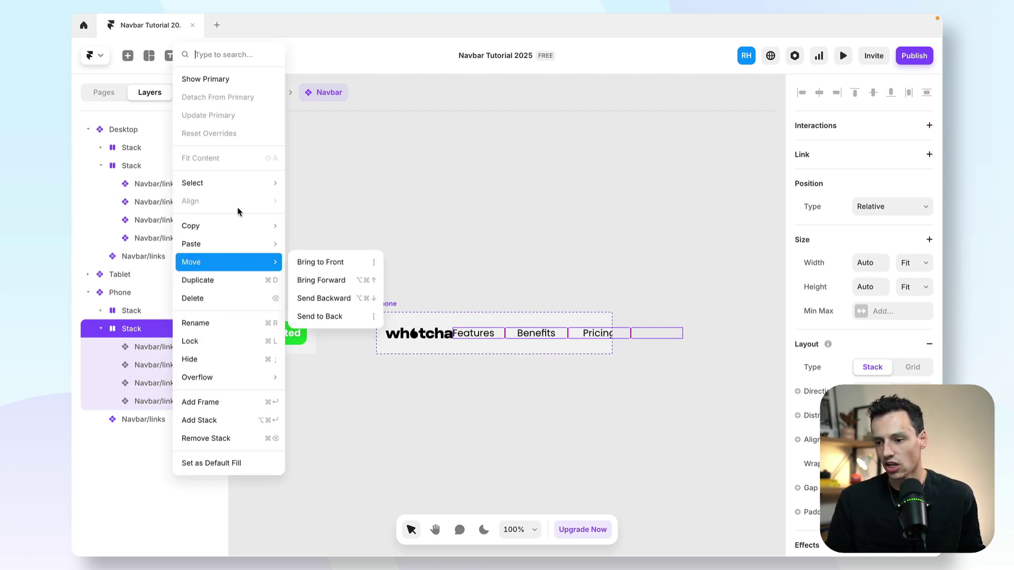
left_click(211, 359)
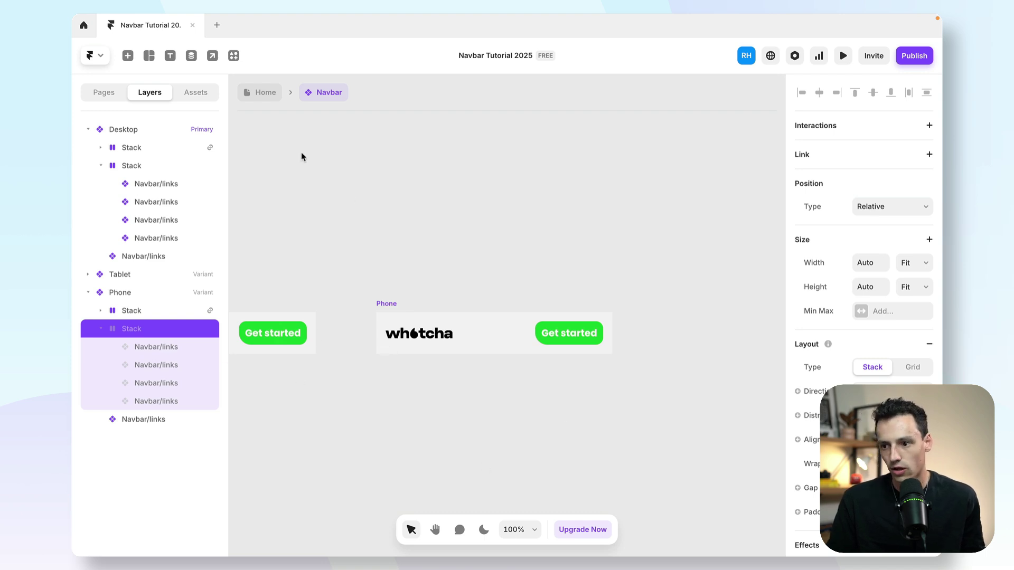
Step: Insert a three-line Hero menu icon between the logo and Get started button in the Phone variant, coloring it #000000
left_click(134, 59)
left_click_drag(481, 340, 479, 338)
left_click(808, 471)
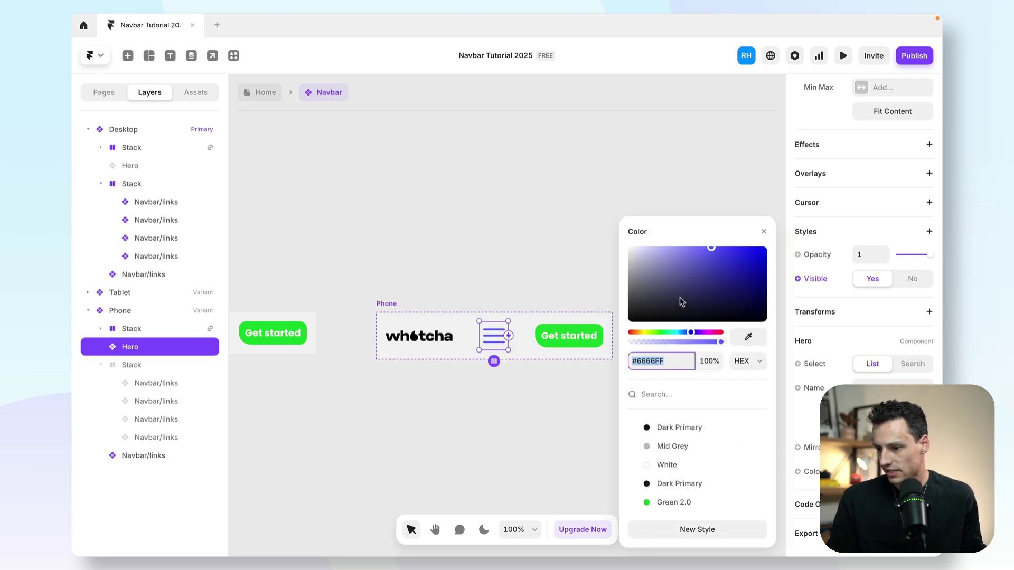
left_click_drag(479, 338, 481, 337)
Step: Move the menu icon after the Get started button in the Phone variant and wrap both in a stack
left_click(100, 365)
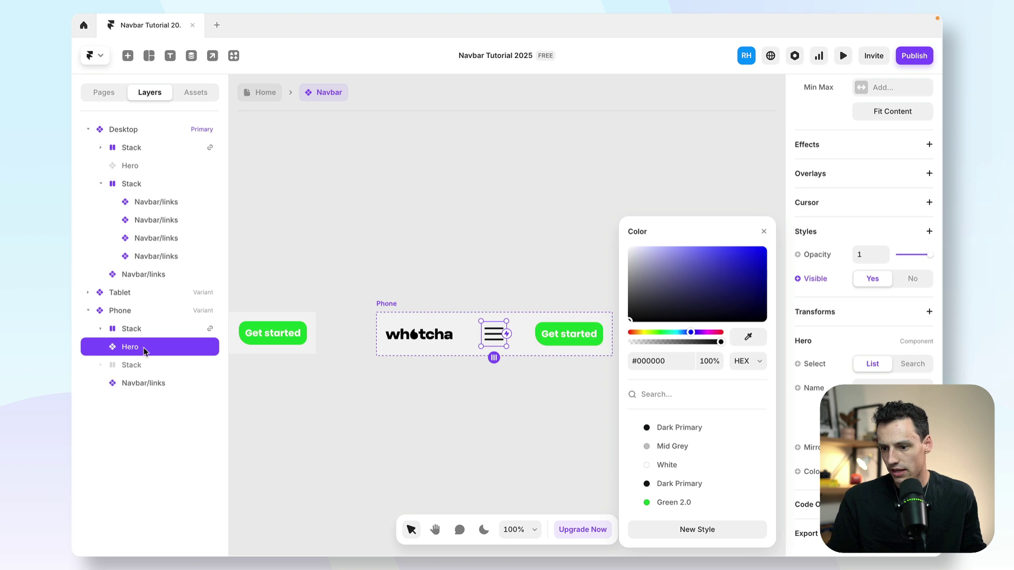
left_click_drag(146, 348, 146, 391)
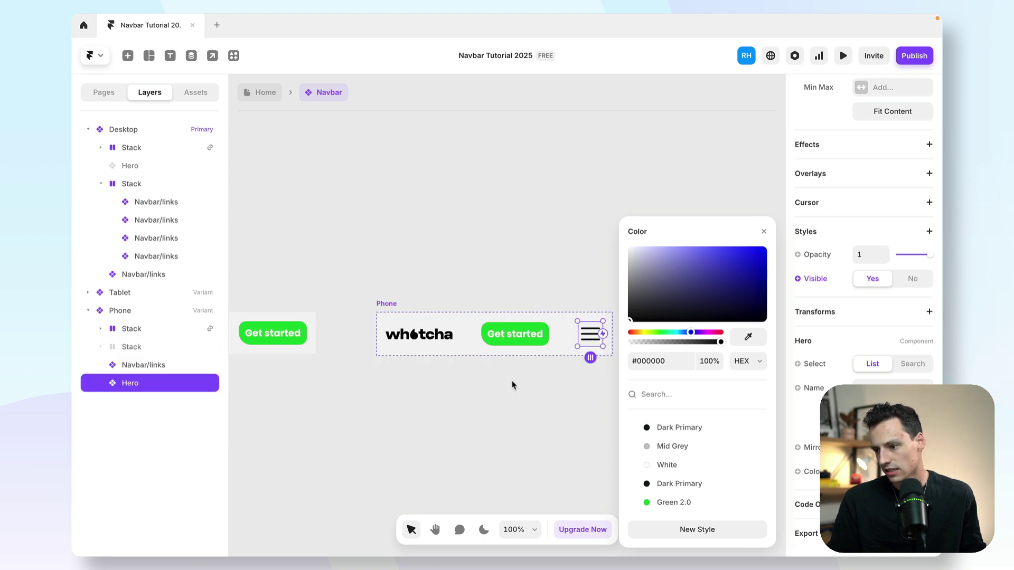
left_click(533, 344, "shift")
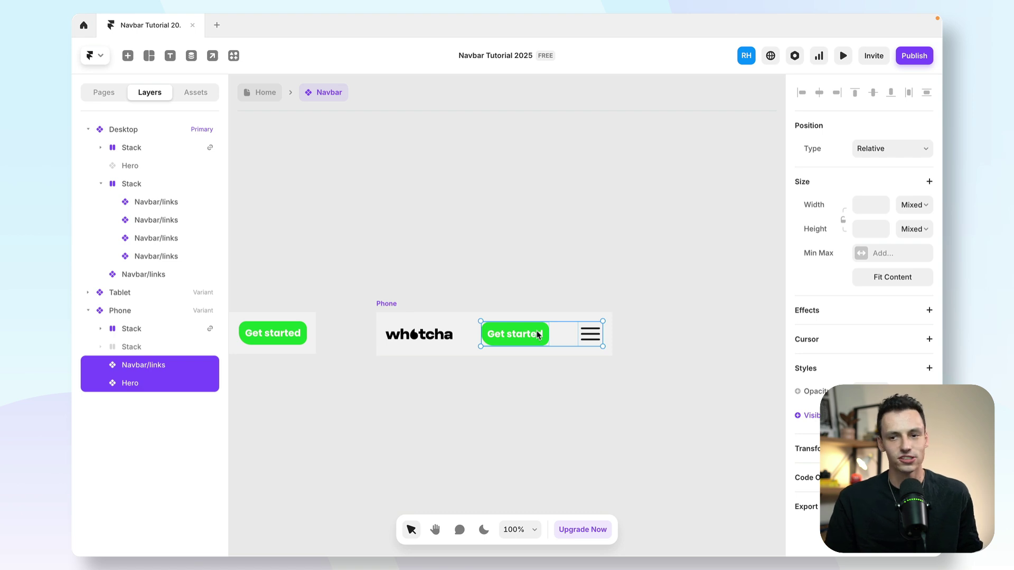
right_click(538, 334)
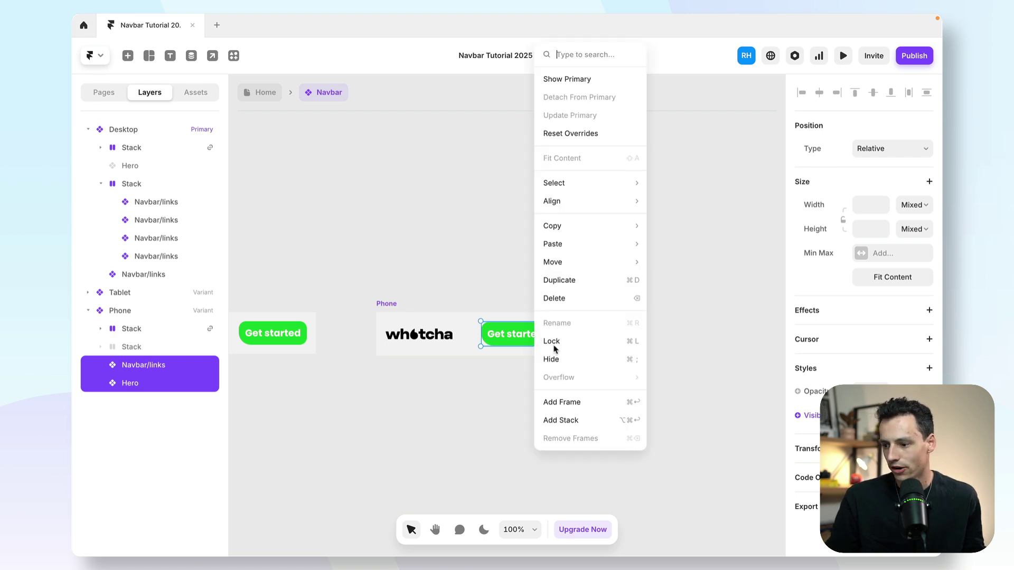
left_click(588, 415)
Step: Set the width of the stack holding the menu icon and Get started button to Auto
left_click(868, 262)
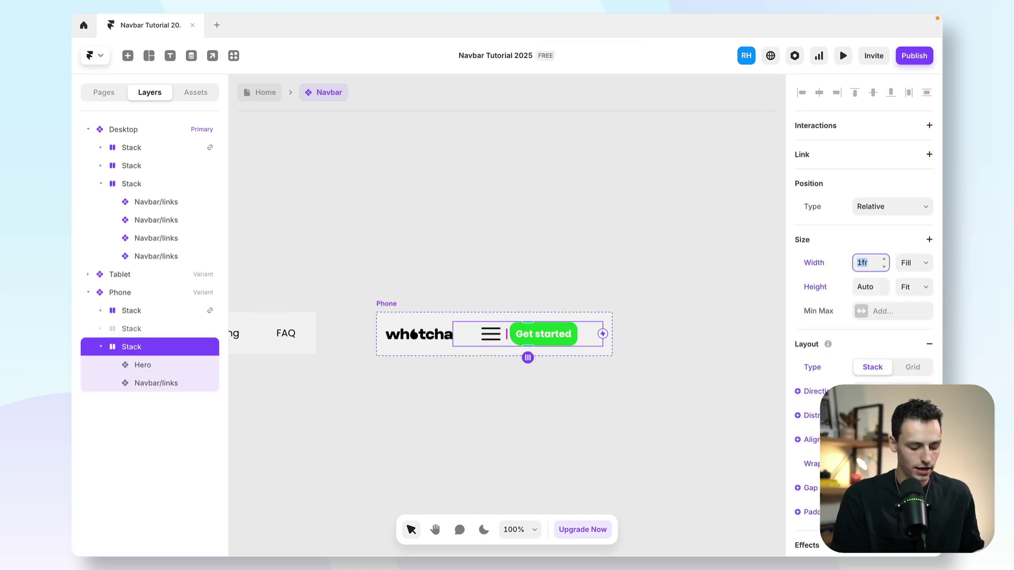
type("auto")
key("Return")
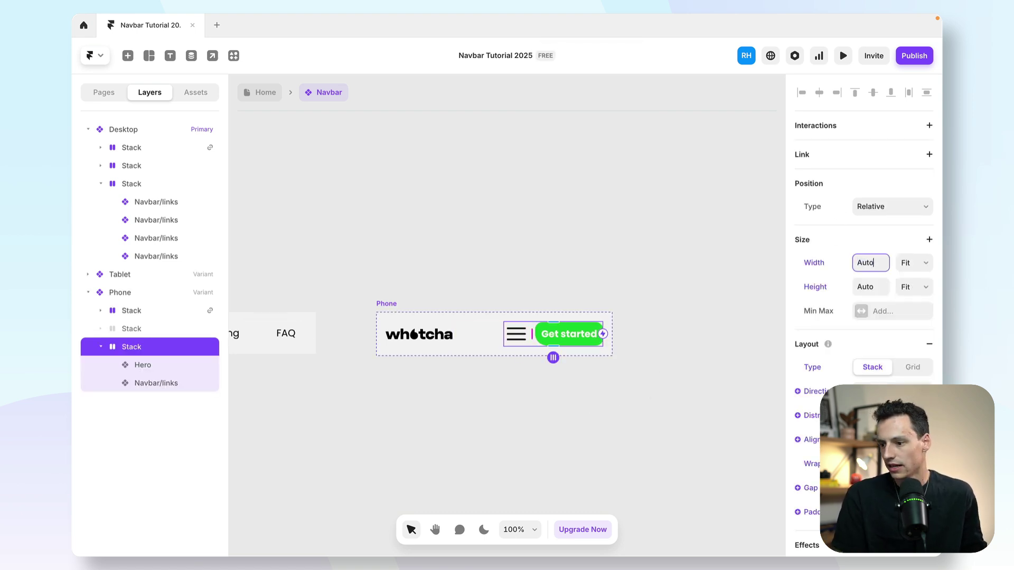
left_click(532, 333)
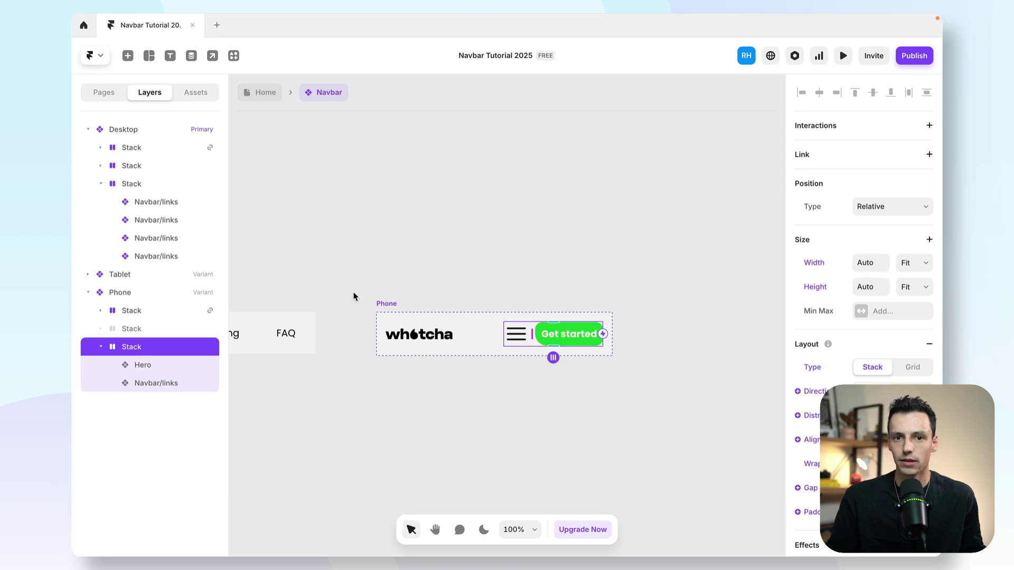
left_click(577, 260)
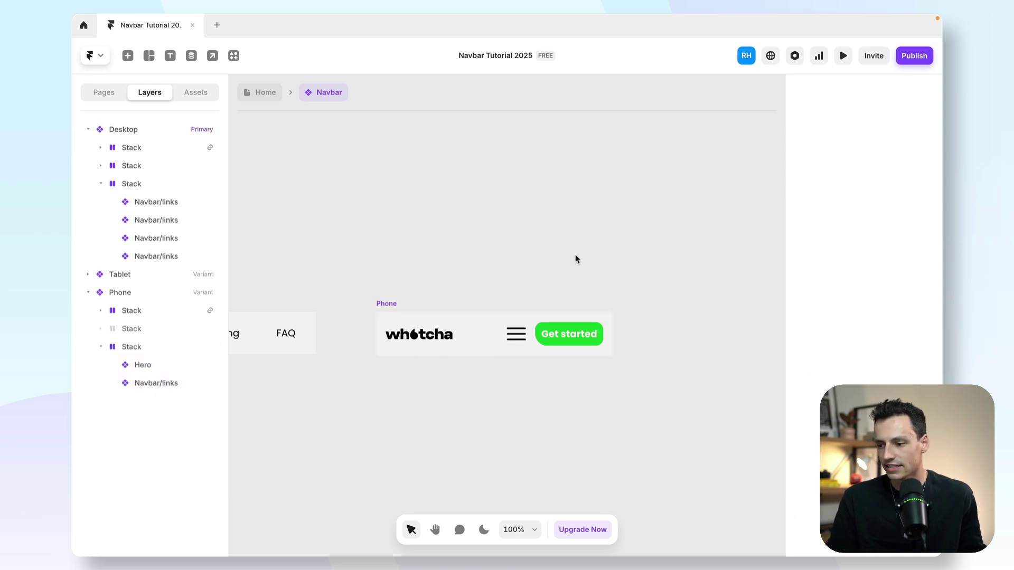
Step: Reorder the Phone variant's new stack so the menu icon follows the Get started button
left_click(523, 333)
left_click_drag(190, 369, 185, 388)
left_click(661, 402)
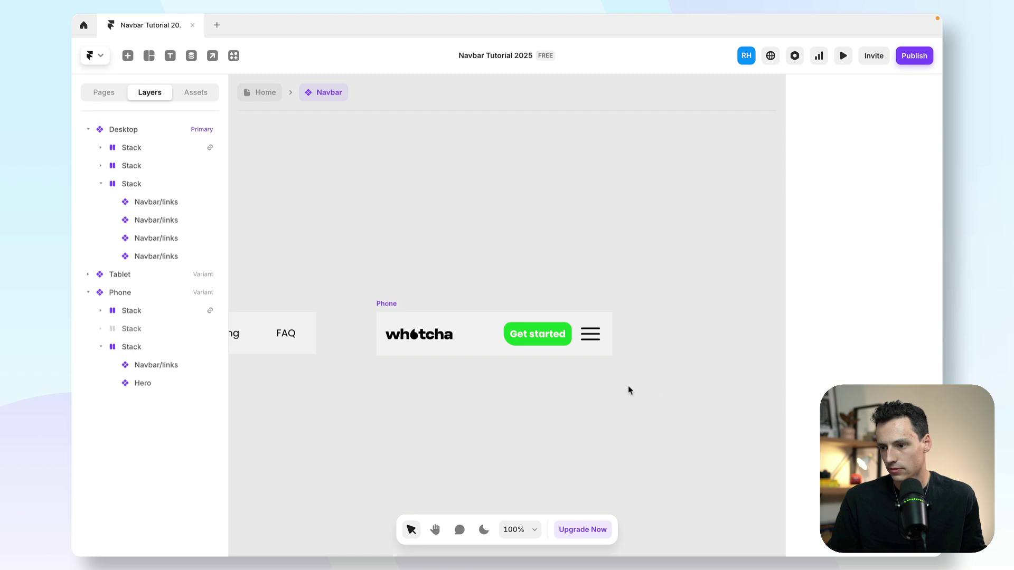
Step: Preview the Home page at phone size and check how the navbar behaves while the page scrolls
left_click(265, 93)
scroll(863, 264, "down", 5)
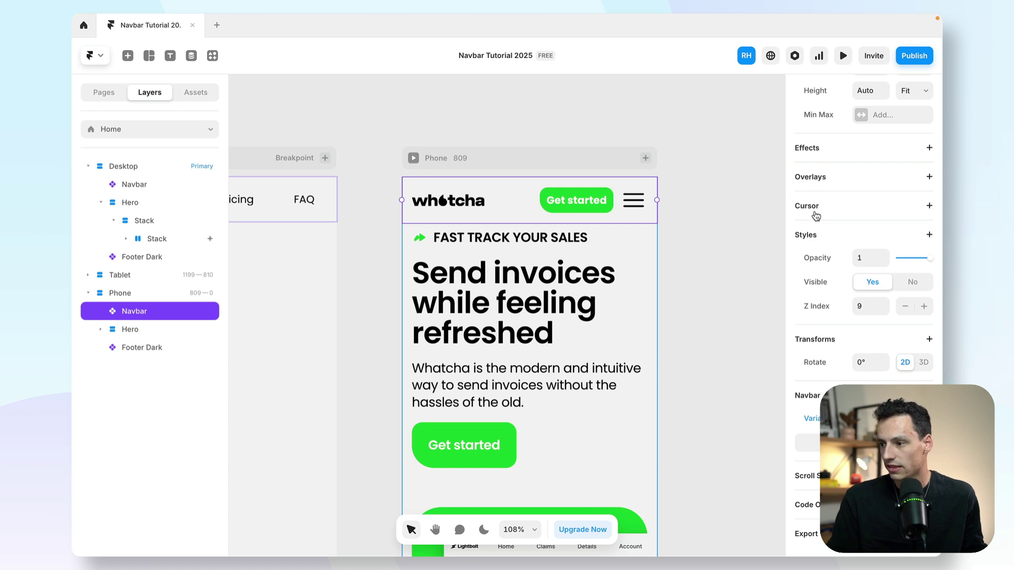
left_click(843, 56)
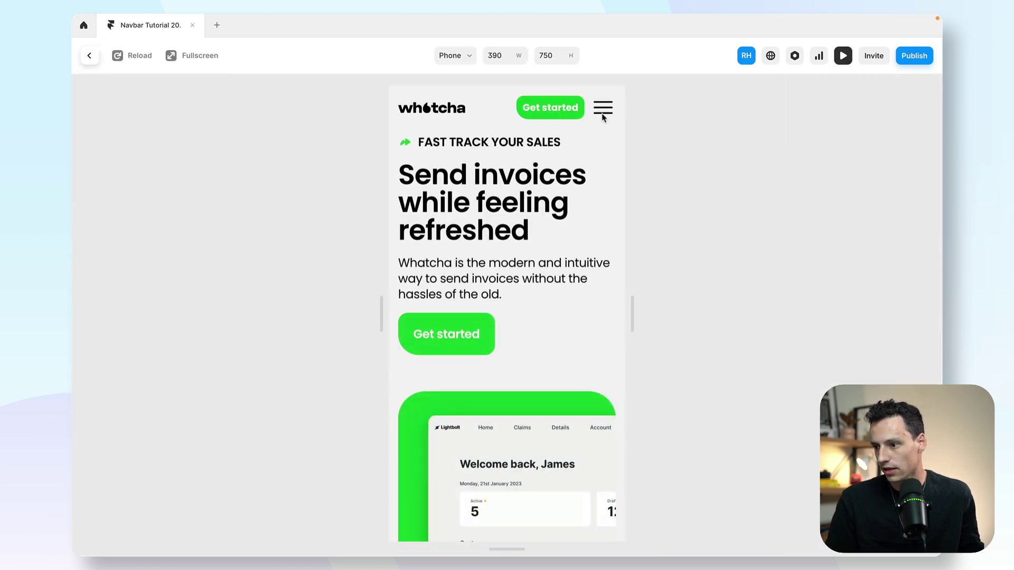
scroll(545, 230, "down", 15)
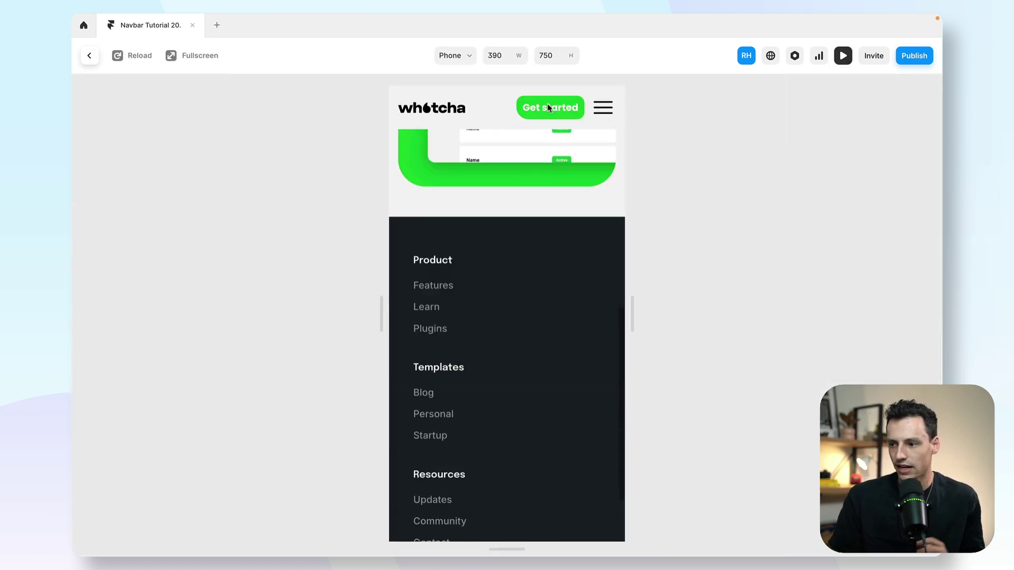
scroll(572, 142, "up", 15)
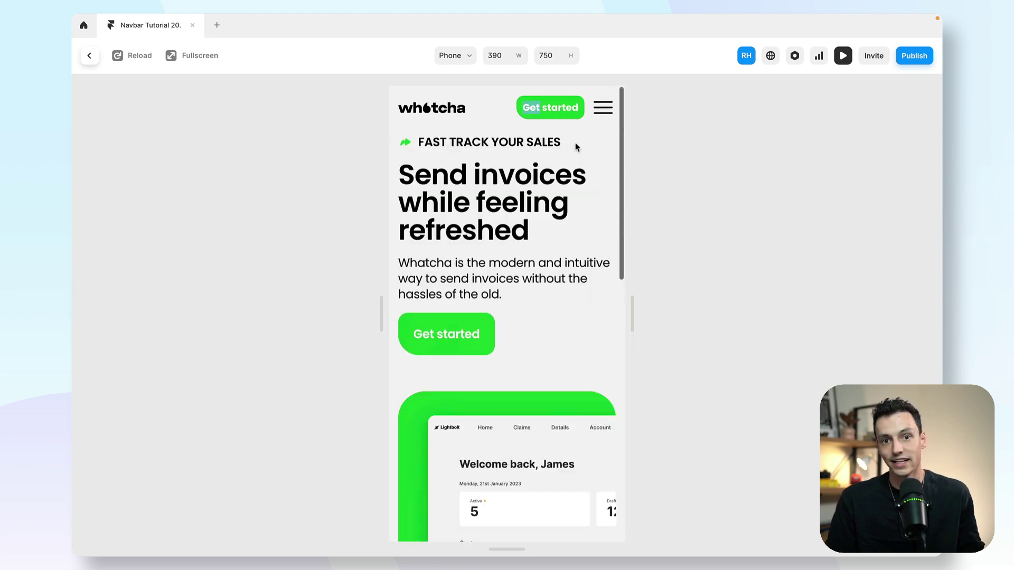
left_click(90, 56)
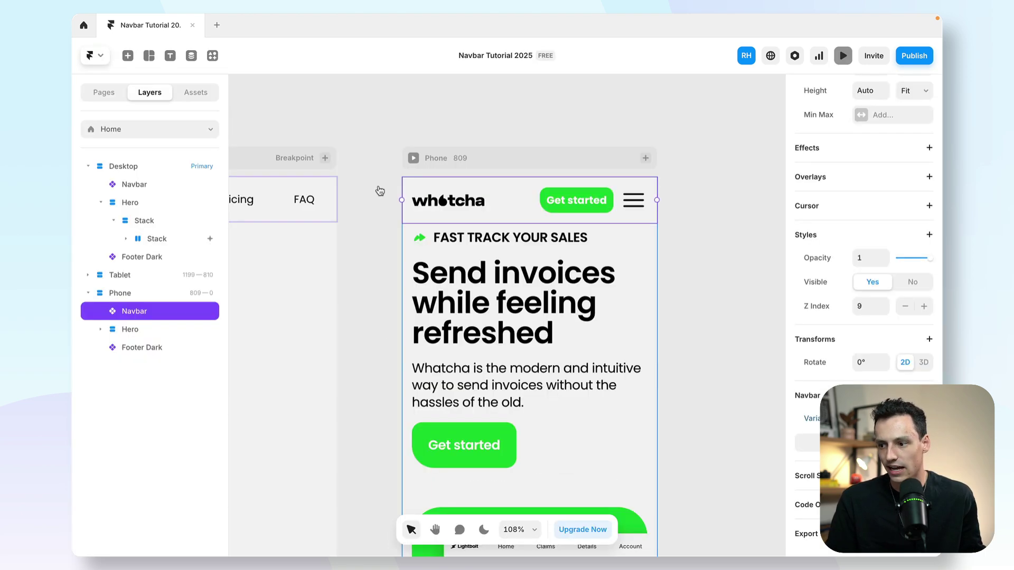
Step: Open the Navbar component and wrap all three stacks of the Phone variant in a new stack
double_click(481, 208)
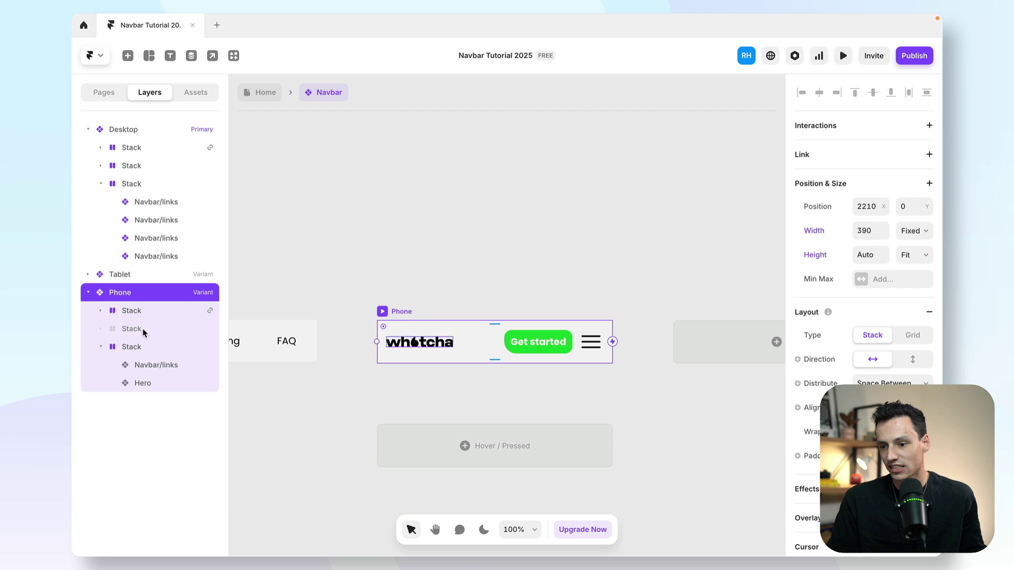
left_click(168, 315)
left_click(161, 365, "shift")
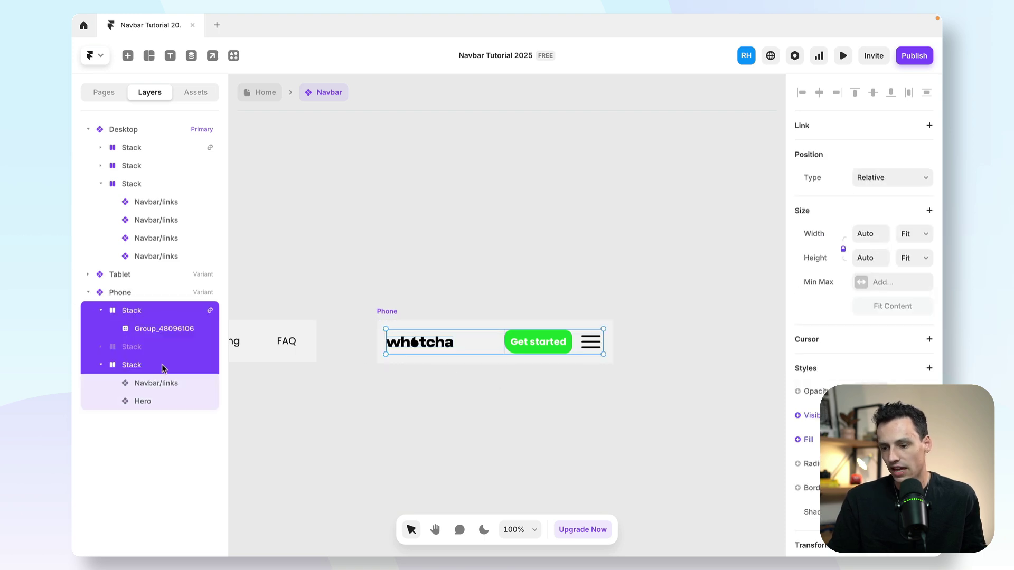
right_click(169, 368)
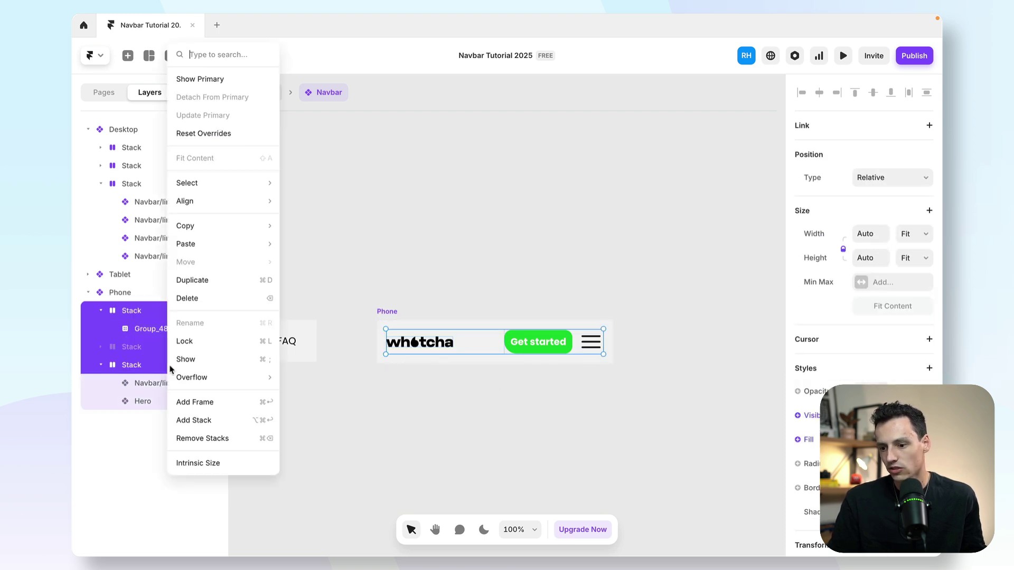
left_click(242, 421)
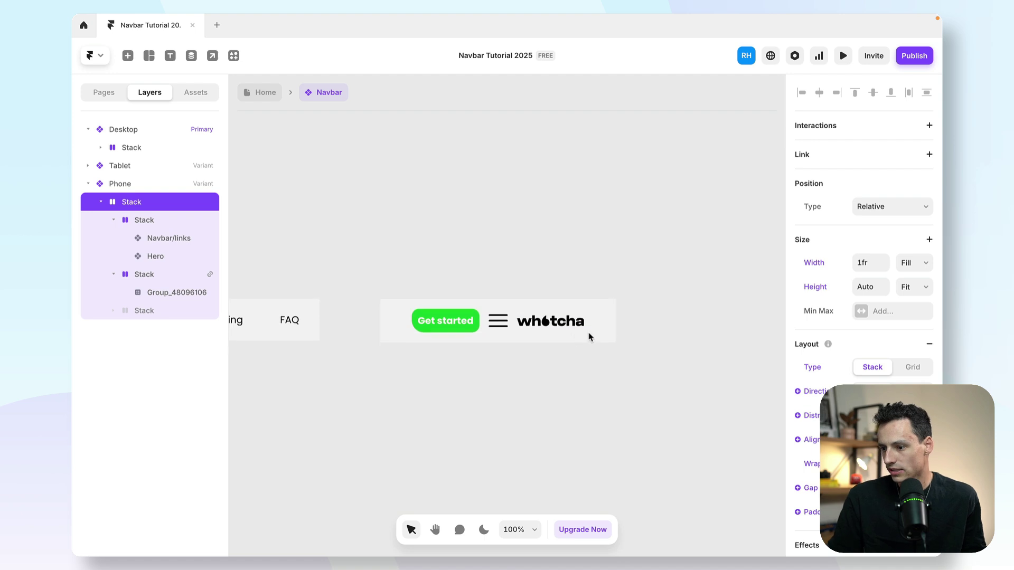
Step: Set the width of the Phone variant's new outer stack to Auto
left_click(872, 262)
type("auto")
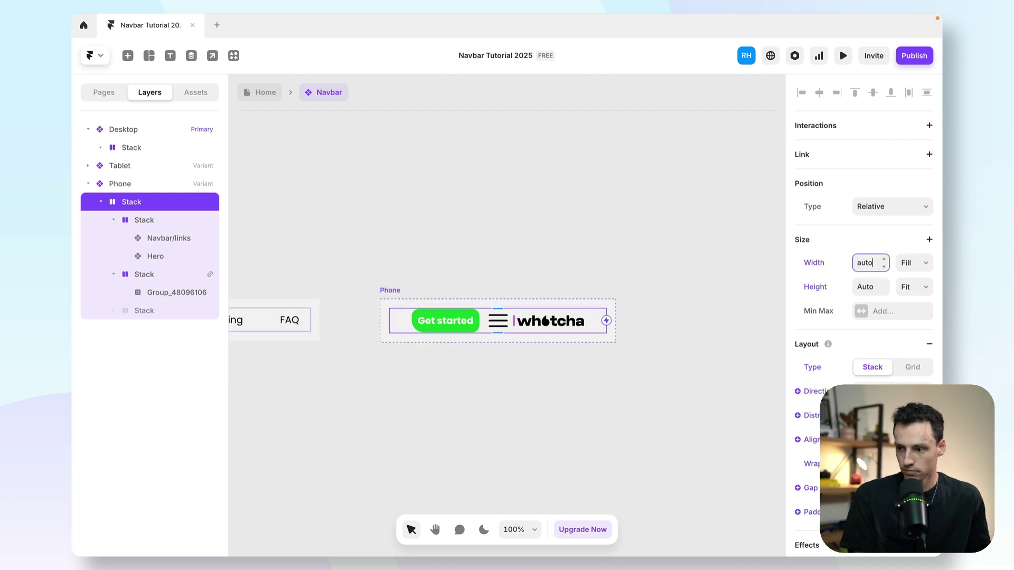
key("Return")
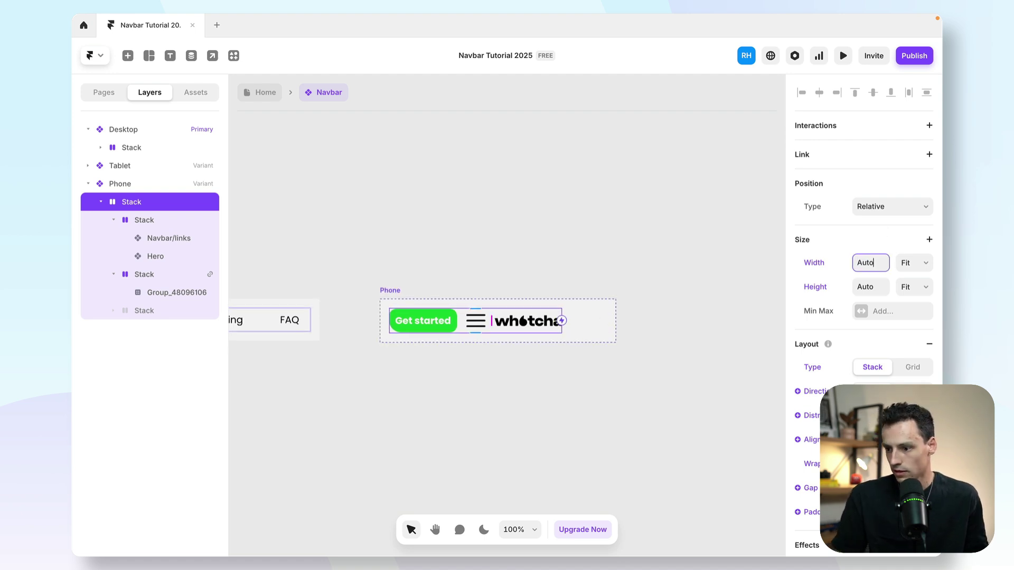
Step: Reorder the Phone variant's inner stacks so the logo stack comes before the button and menu icon stack
left_click(114, 220)
left_click(114, 238)
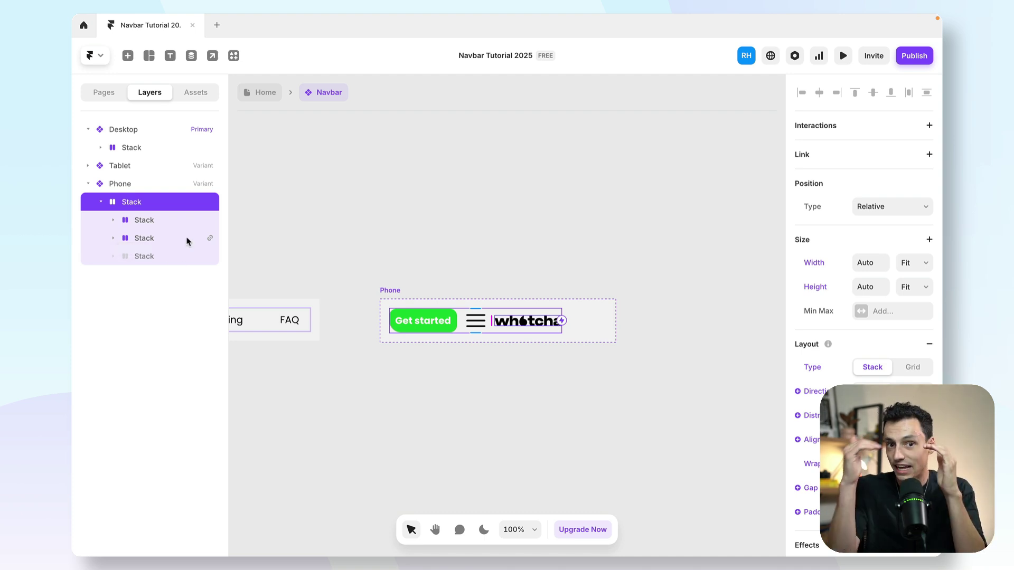
left_click_drag(163, 219, 159, 260)
Step: Rename the outer stack in the Phone variant as Holder
left_click(138, 209)
double_click(131, 202)
type("Holder")
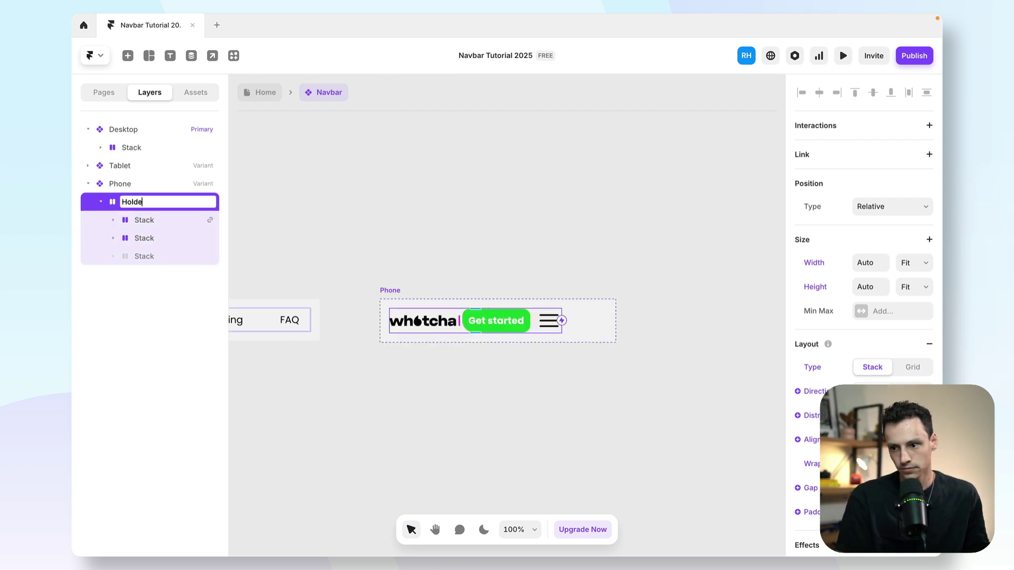
key("Return")
Step: Size the Phone variant's Holder stack to 100% width and a fixed height of 69
left_click(874, 263)
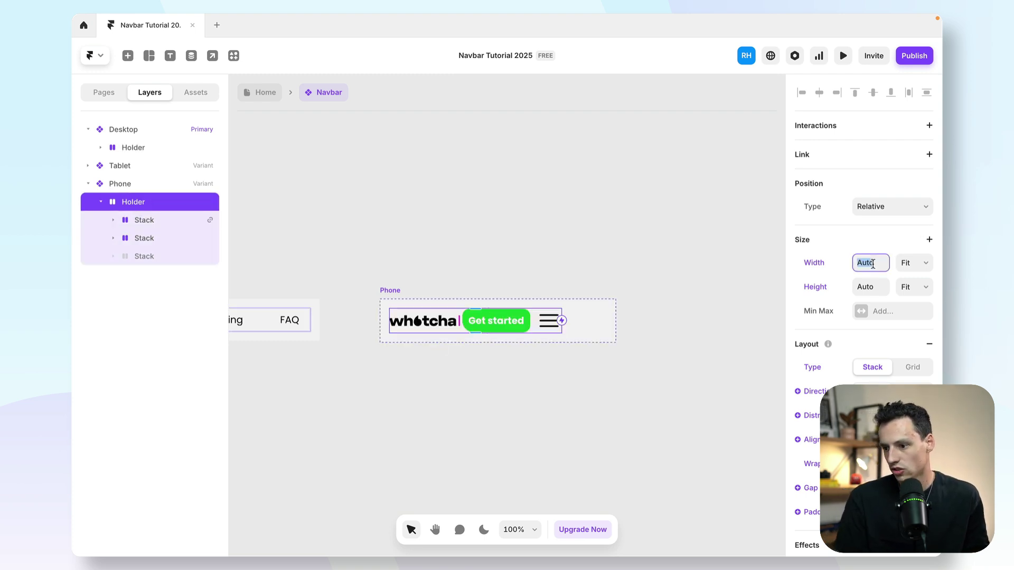
type("100%")
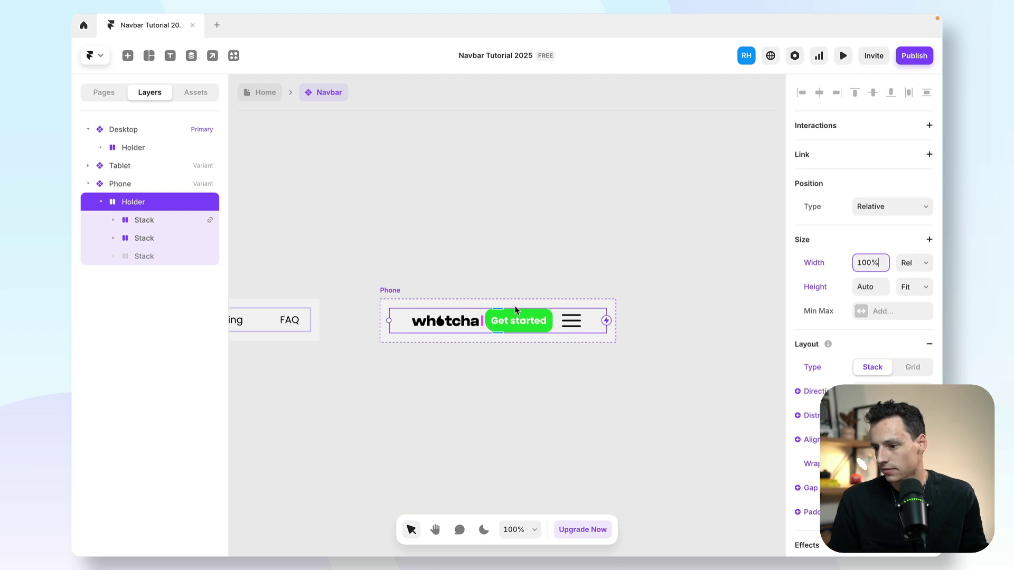
left_click(870, 288)
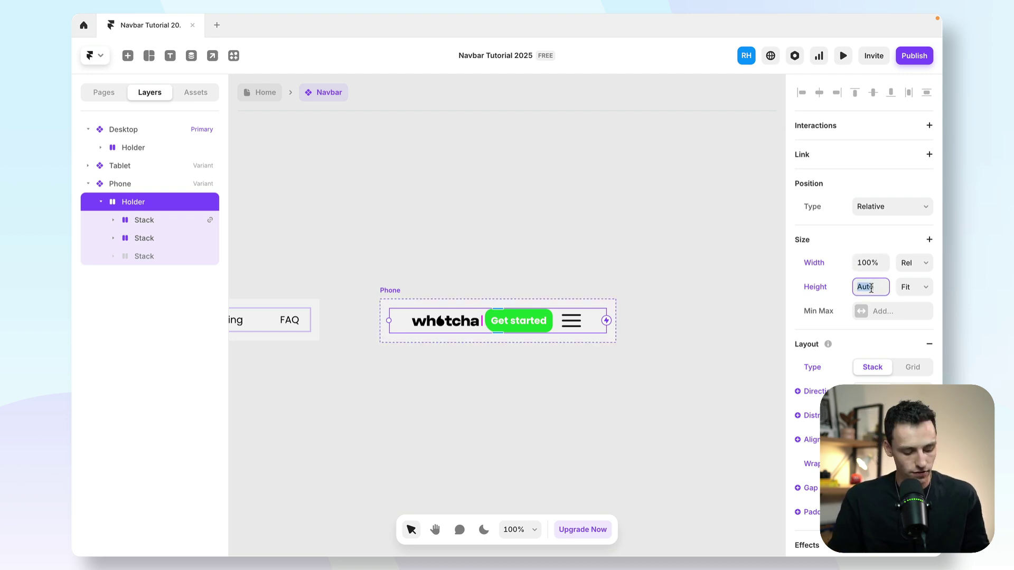
type("69")
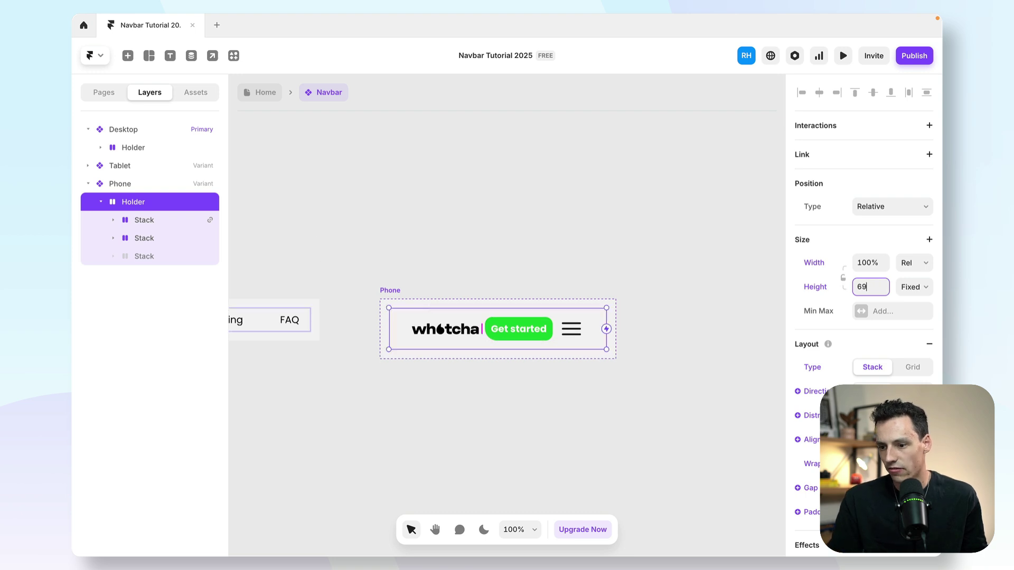
Step: Set the Phone variant's distribution to Start and spread the Holder's logo and button group to opposite ends
left_click(159, 185)
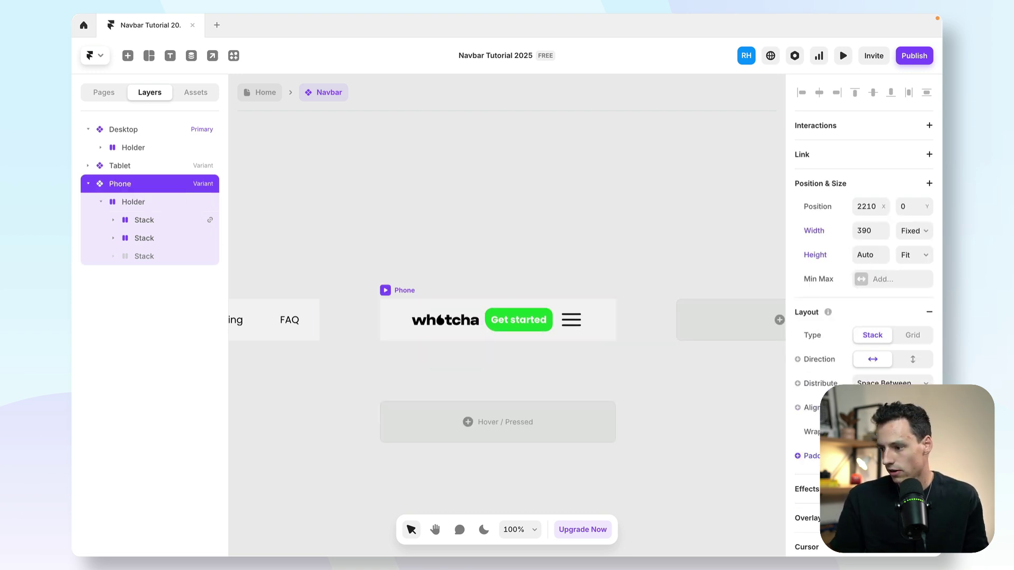
left_click(893, 383)
left_click(923, 342)
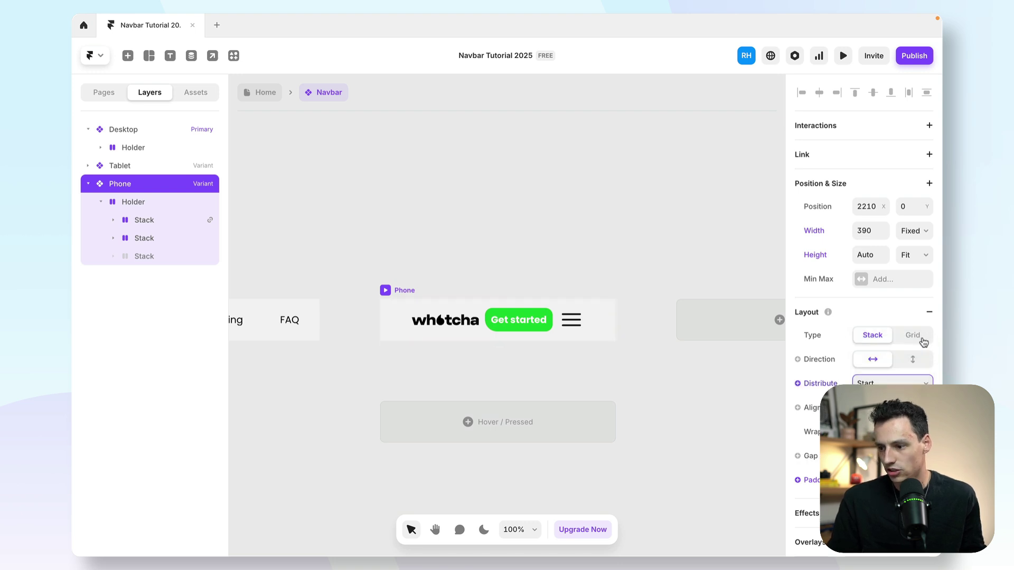
left_click(479, 320)
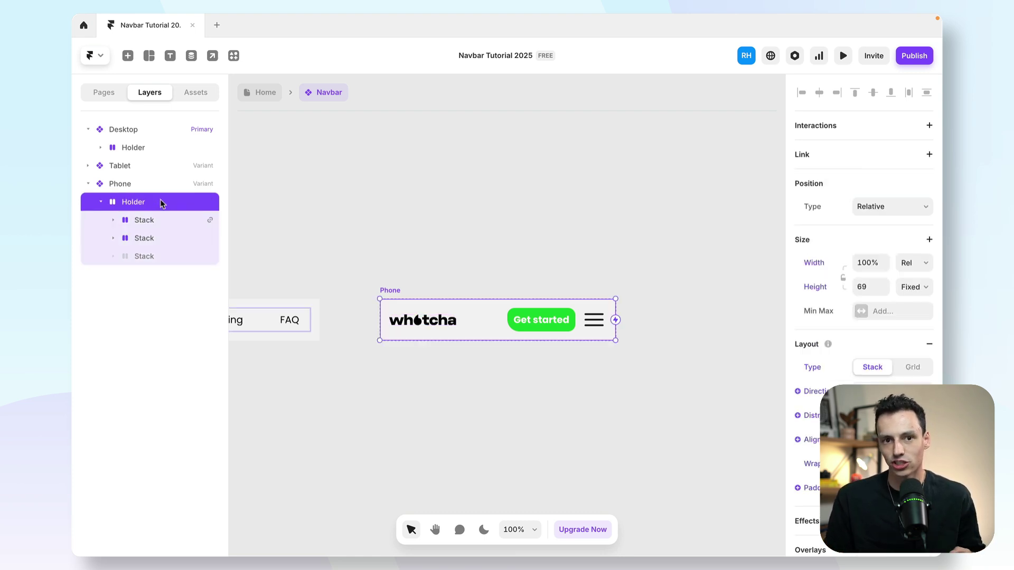
Step: Rename the Phone variant as Phone Closed
key("Left")
scroll(461, 265, "left", 5)
scroll(461, 265, "right", 3)
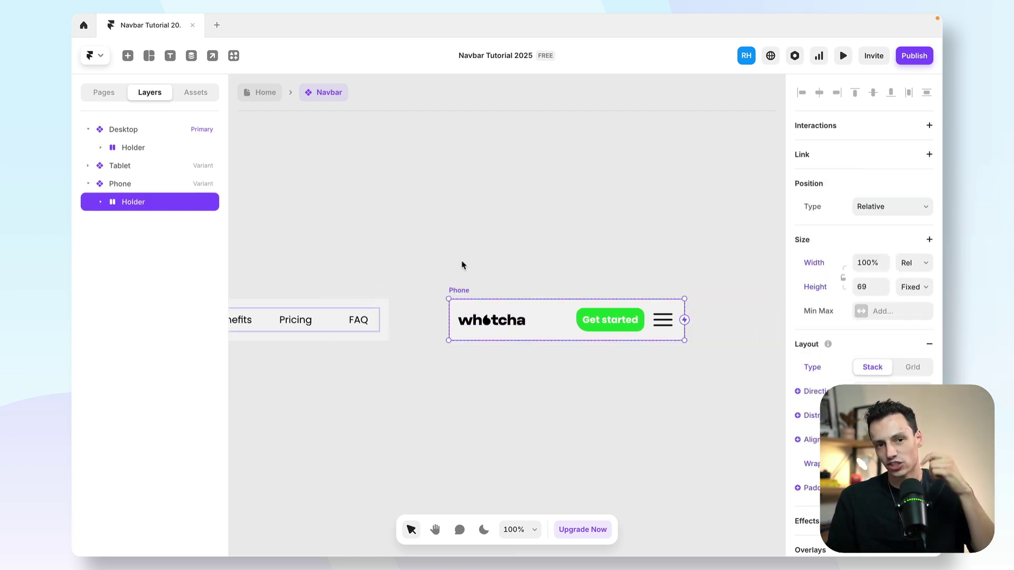
left_click(550, 321)
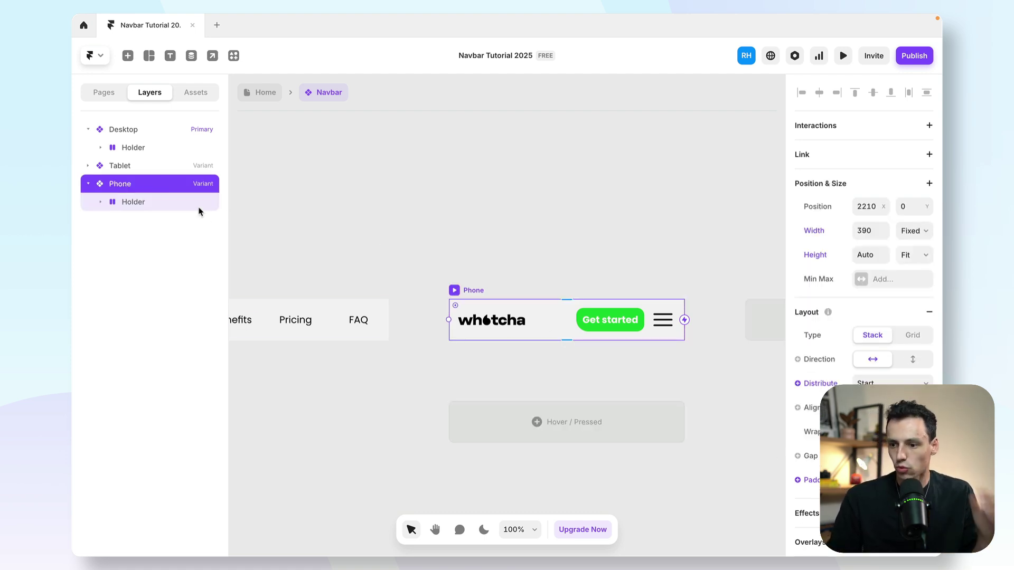
double_click(131, 184)
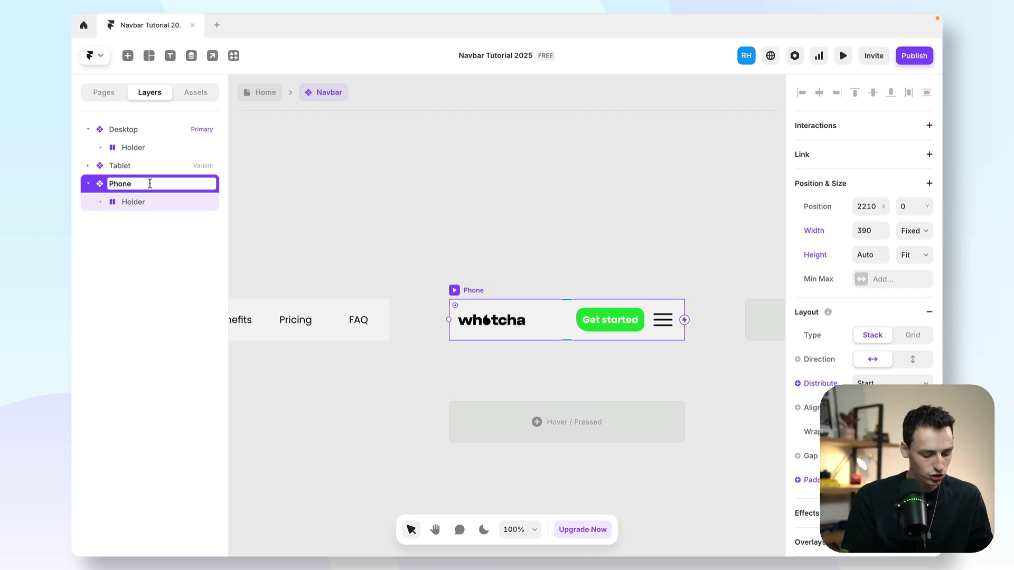
type("Close")
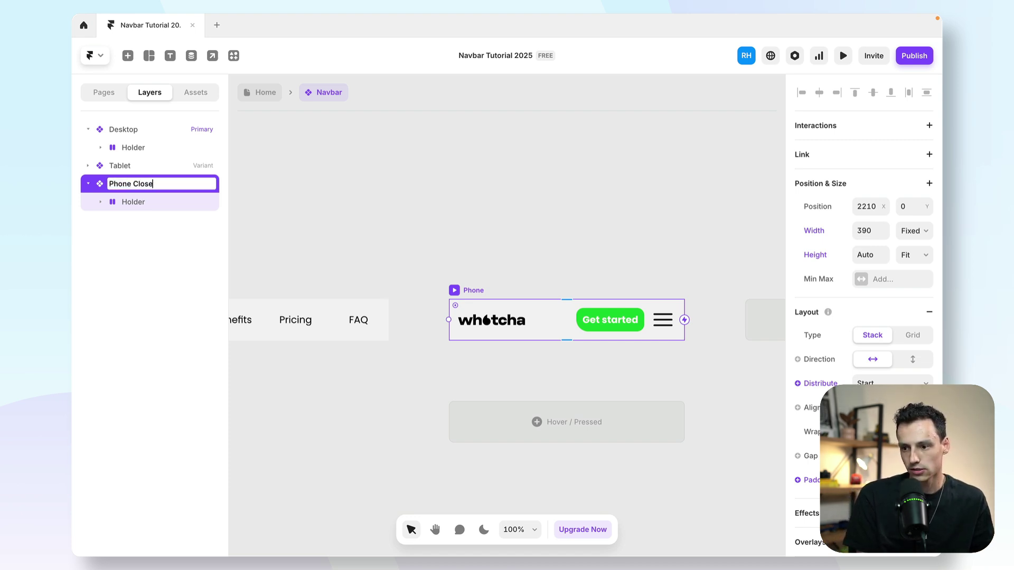
type("d")
key("Return")
Step: Add a new variant from Phone Closed and name it Phone Open
scroll(581, 306, "right", 3)
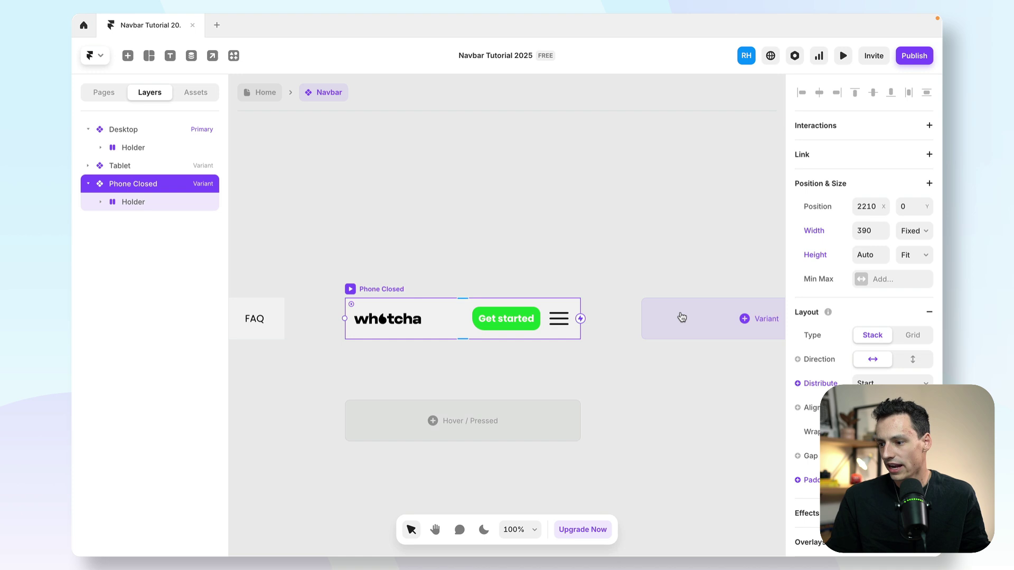
left_click(682, 317)
double_click(136, 220)
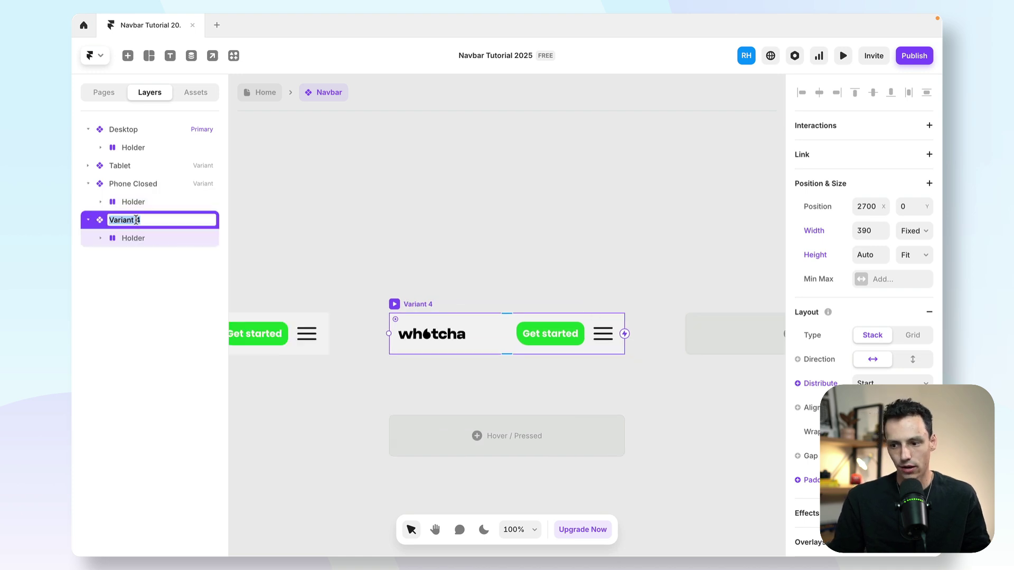
type("Phone Op")
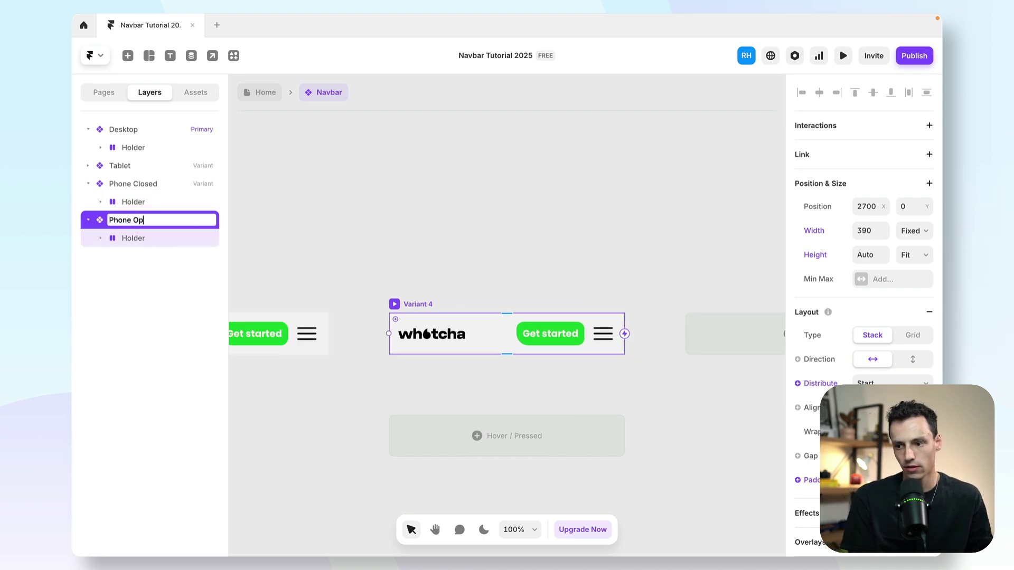
type("en")
key("Return")
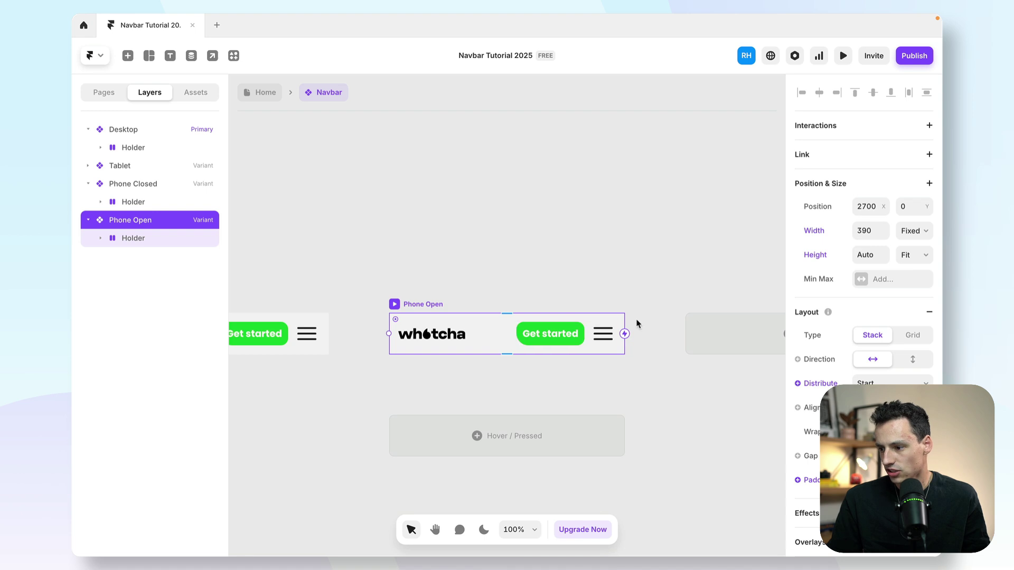
Step: Give the Phone Open variant a fixed height of about 384 and align its content to the top
left_click(906, 257)
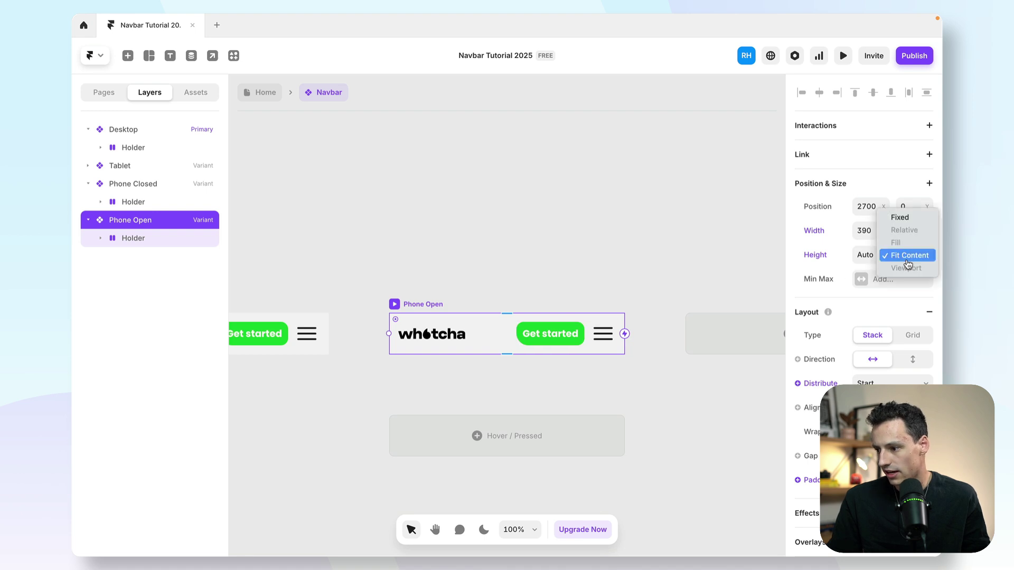
left_click(900, 217)
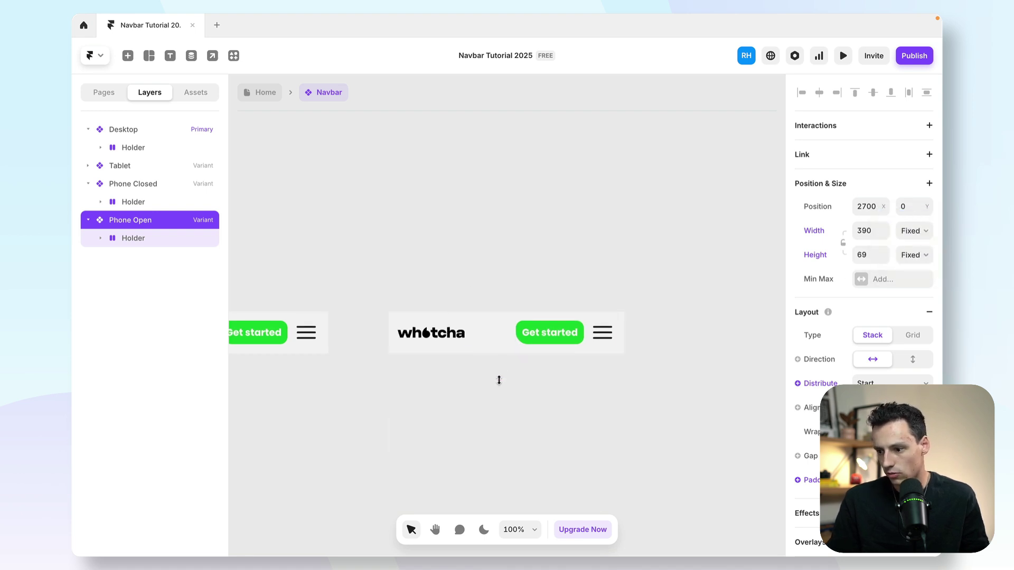
left_click_drag(499, 380, 499, 542)
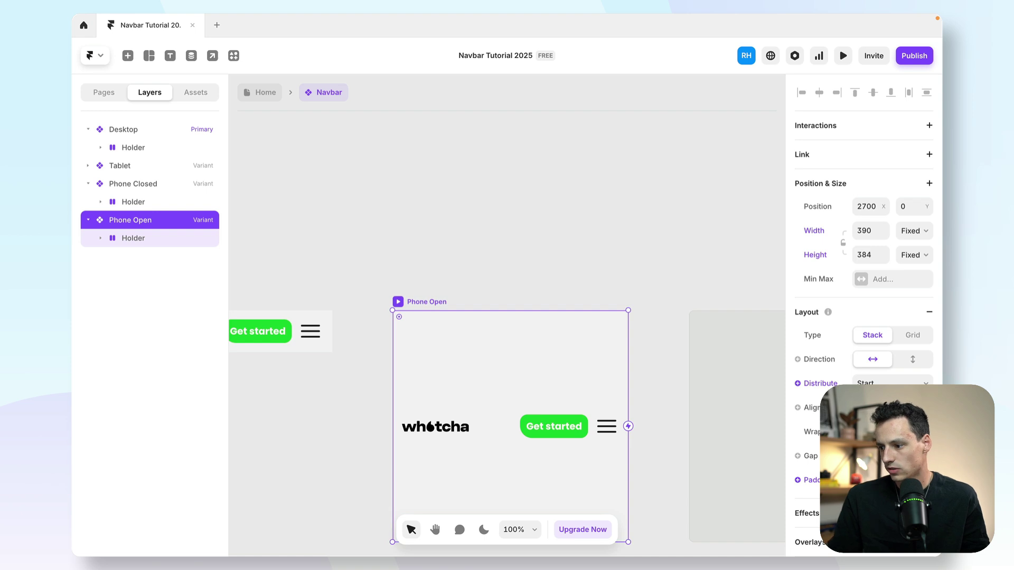
scroll(446, 304, "down", 3)
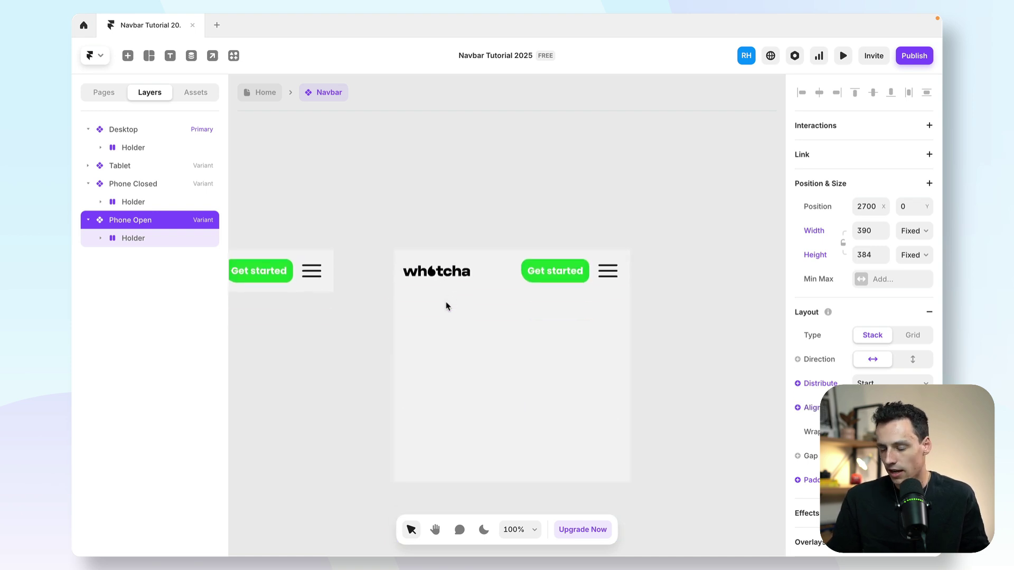
scroll(448, 304, "left", 3)
Step: Draw a frame about 215 by 157 inside the Phone Open variant, as a sibling below Holder
left_click(554, 285)
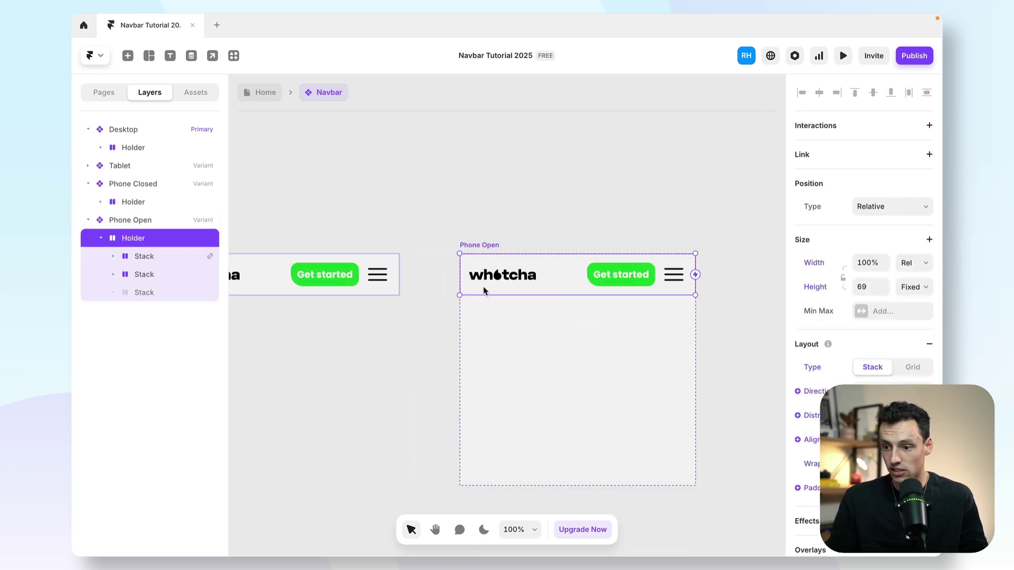
left_click(600, 224)
key("f")
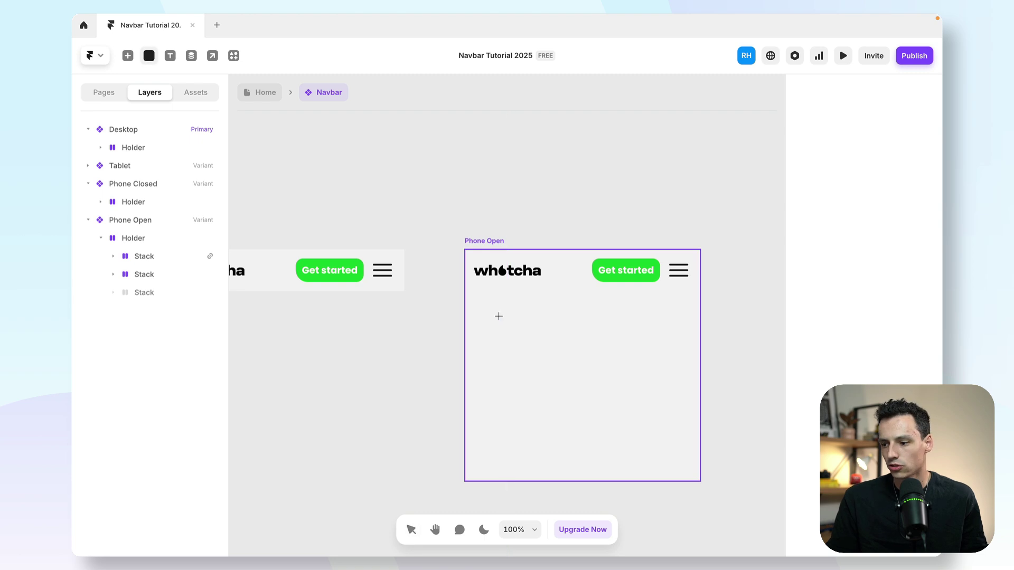
left_click_drag(496, 312, 610, 395)
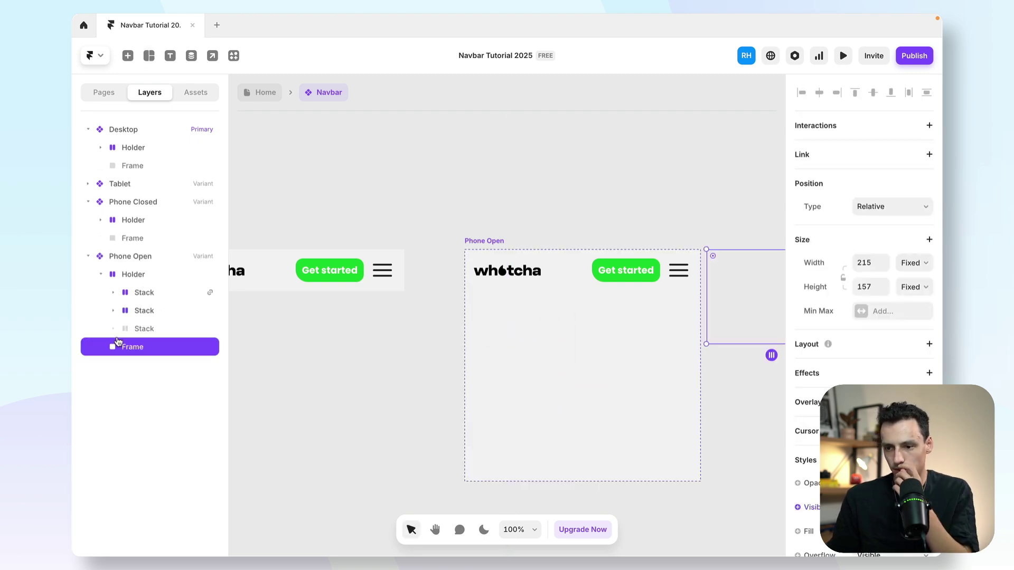
Step: Set the Phone Open variant's stack direction to vertical and rename its new frame as Content
left_click(136, 258)
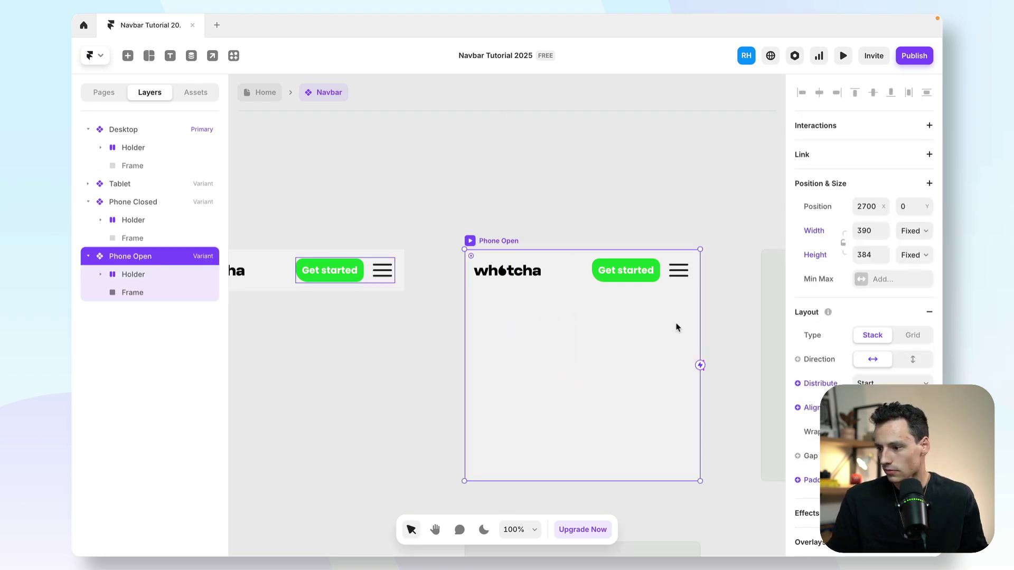
left_click(914, 358)
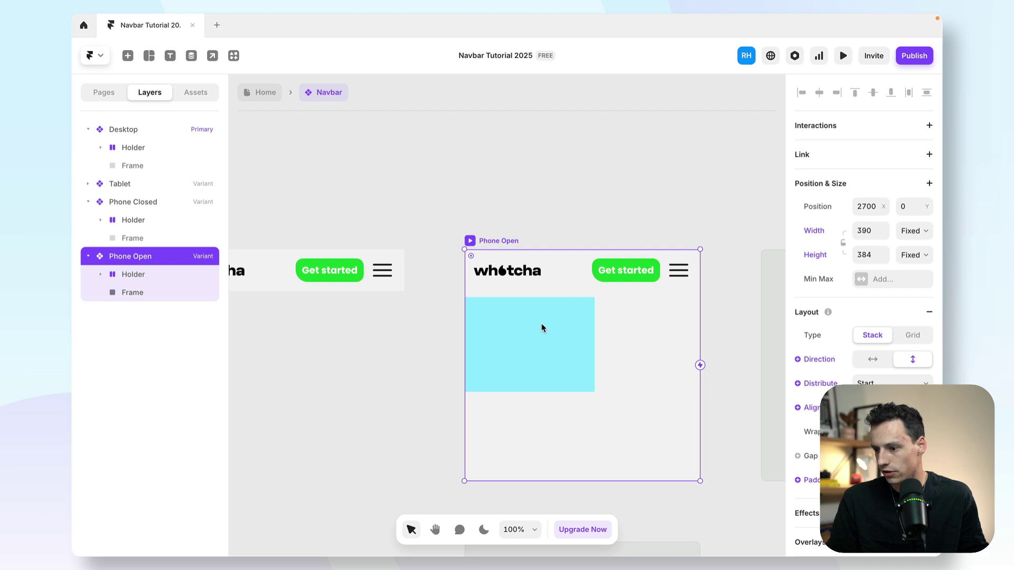
double_click(123, 292)
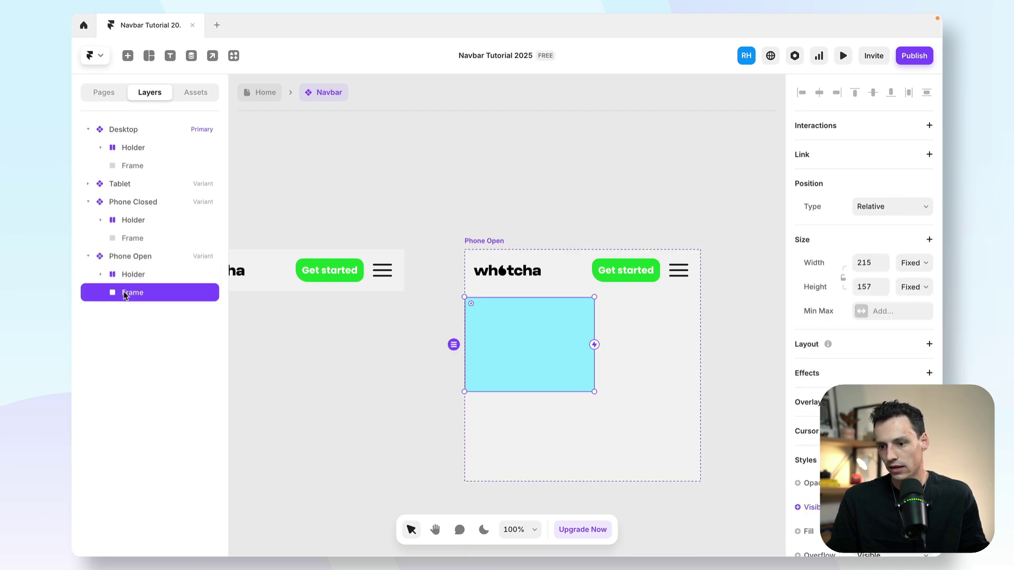
type("Content")
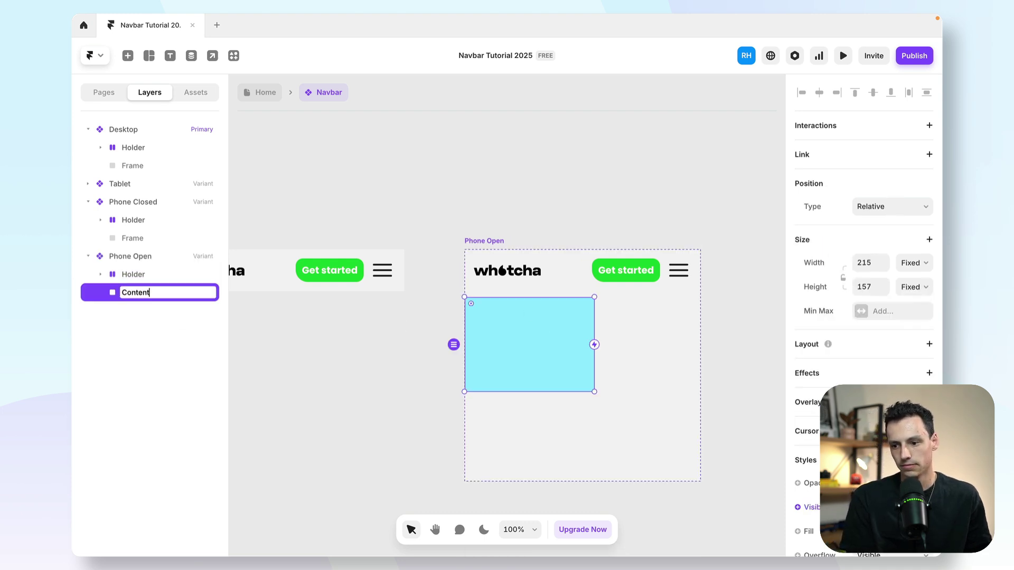
key("Return")
Step: Size the Content frame in Phone Open to 100% width and Fill height
left_click(867, 262)
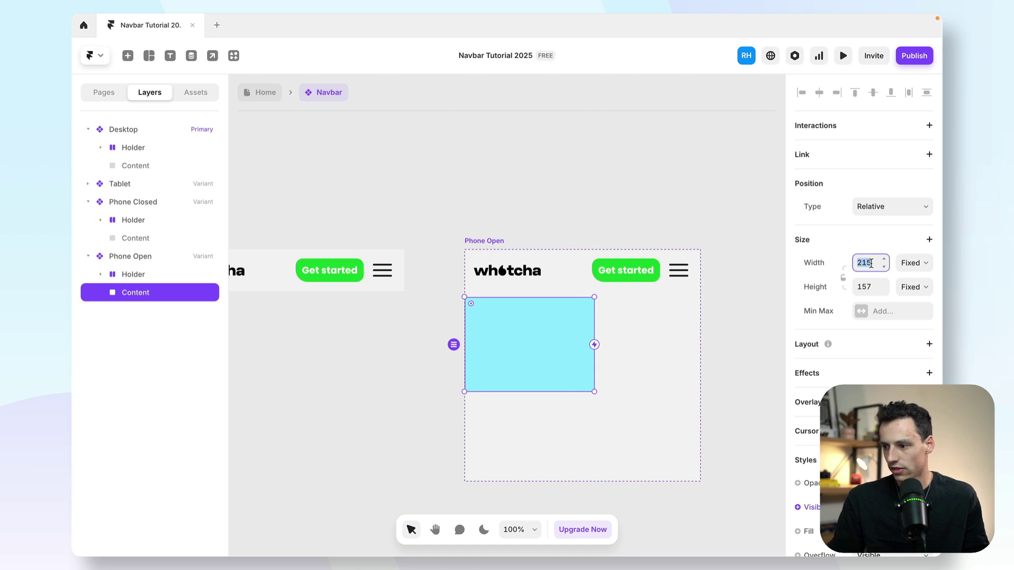
type("100")
key("Return")
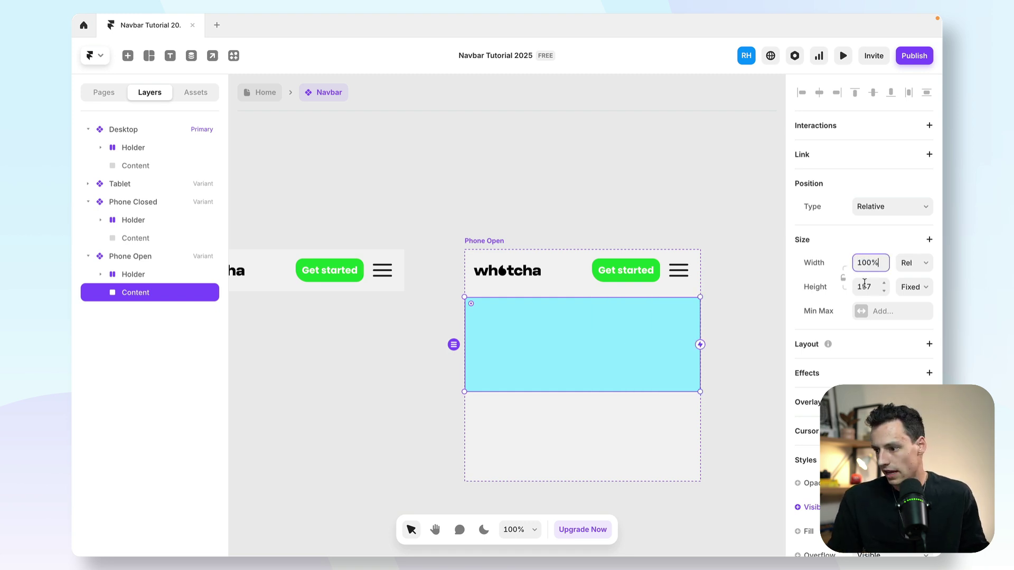
left_click(919, 288)
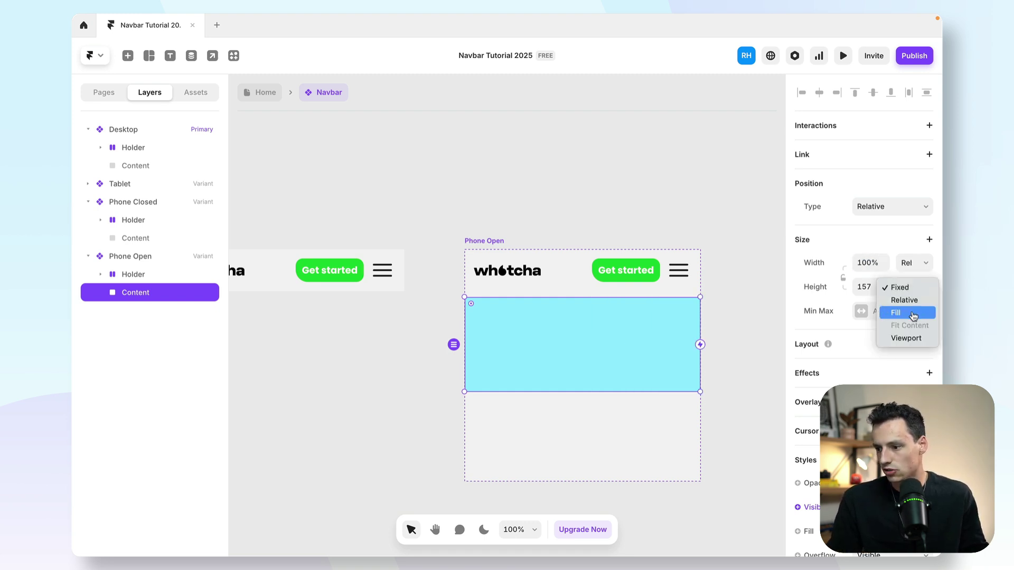
left_click(911, 312)
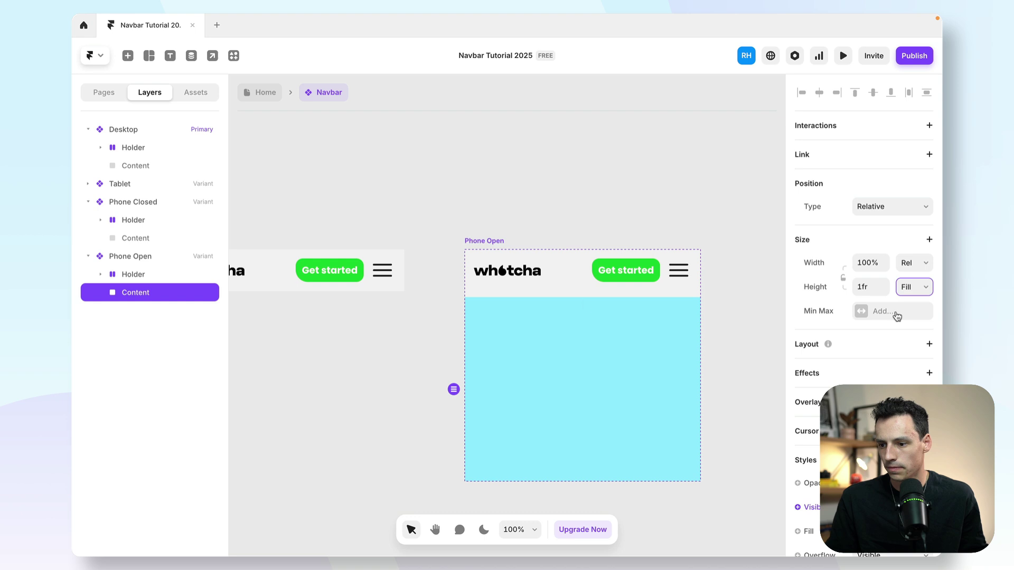
Step: Show the hidden links stack in Phone Open's Holder and move it into the Content frame
left_click(101, 274)
left_click(181, 329)
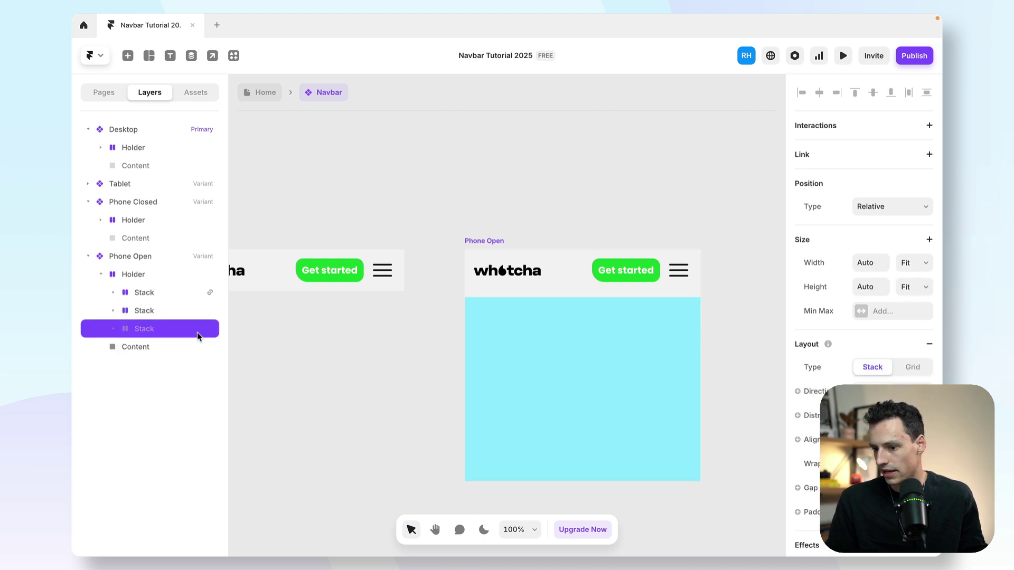
right_click(167, 330)
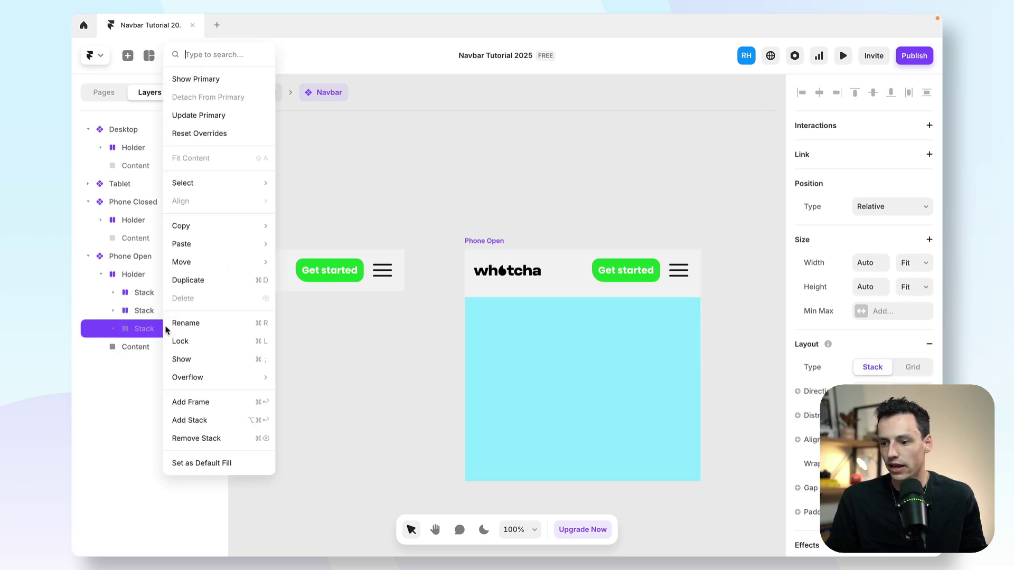
left_click(238, 360)
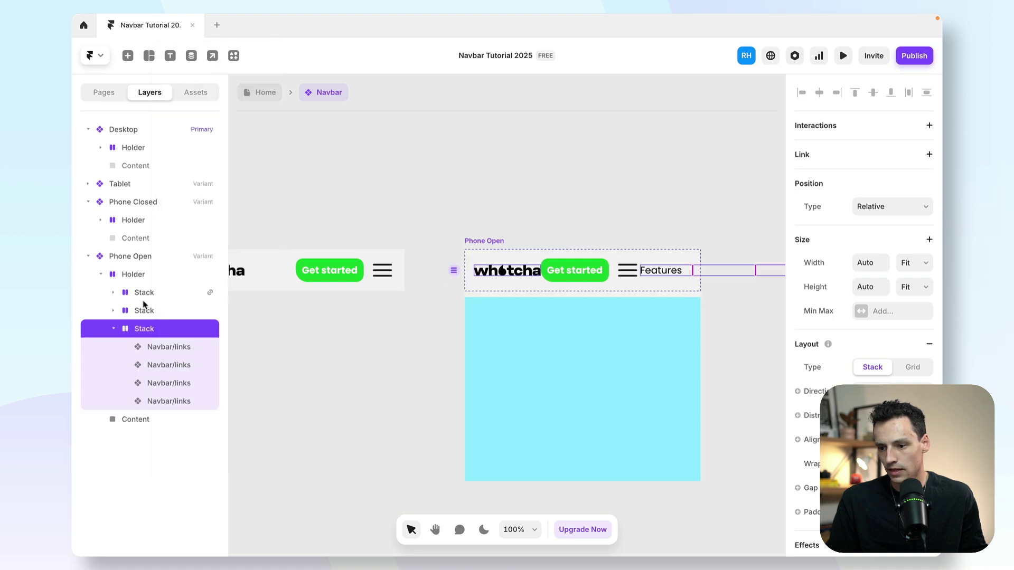
left_click(113, 331)
left_click_drag(121, 329, 136, 351)
Step: Add a stack layout to the Content frame and set the links stack inside it to vertical
left_click(167, 330)
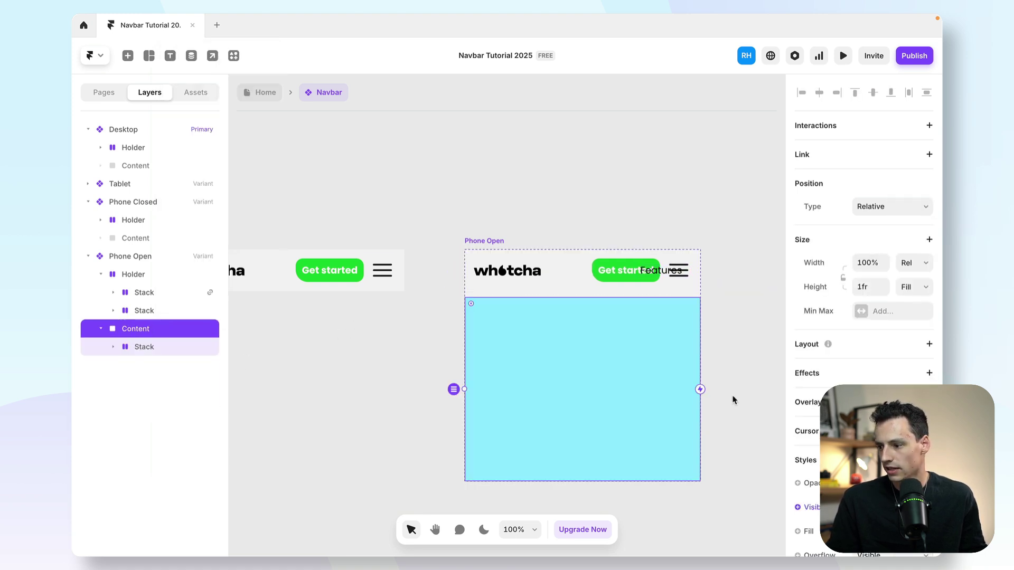
left_click(929, 344)
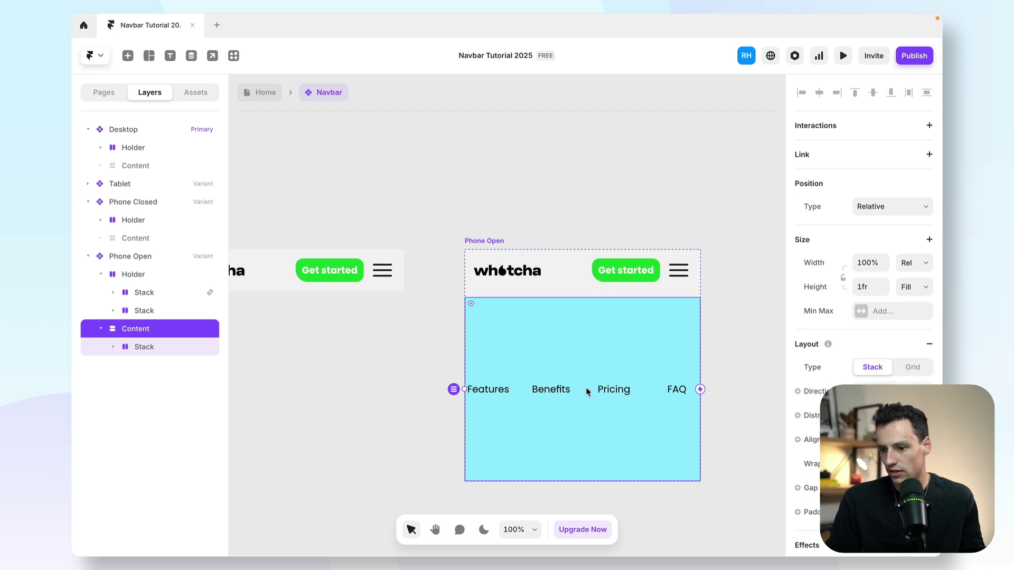
left_click(199, 348)
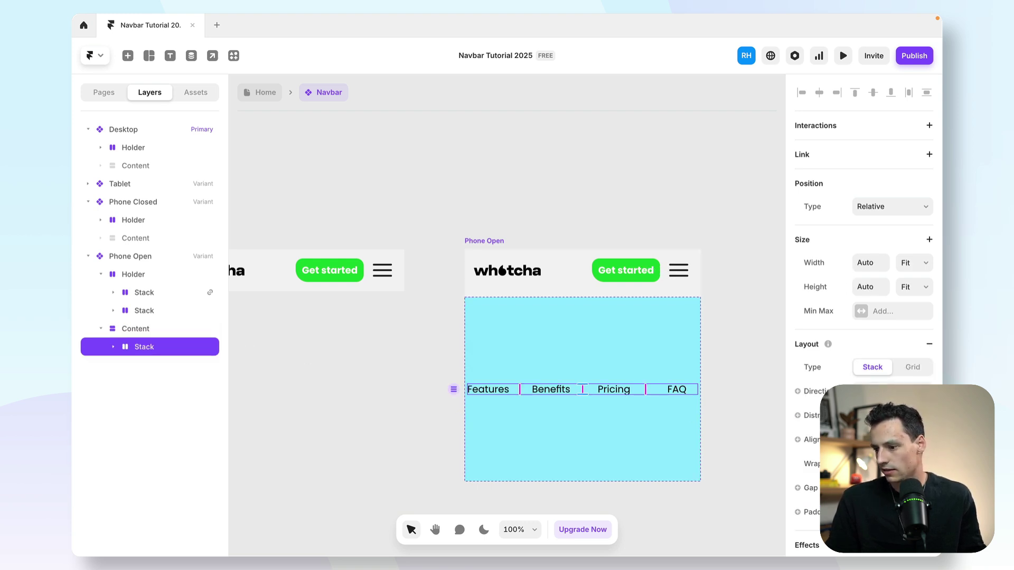
left_click(912, 391)
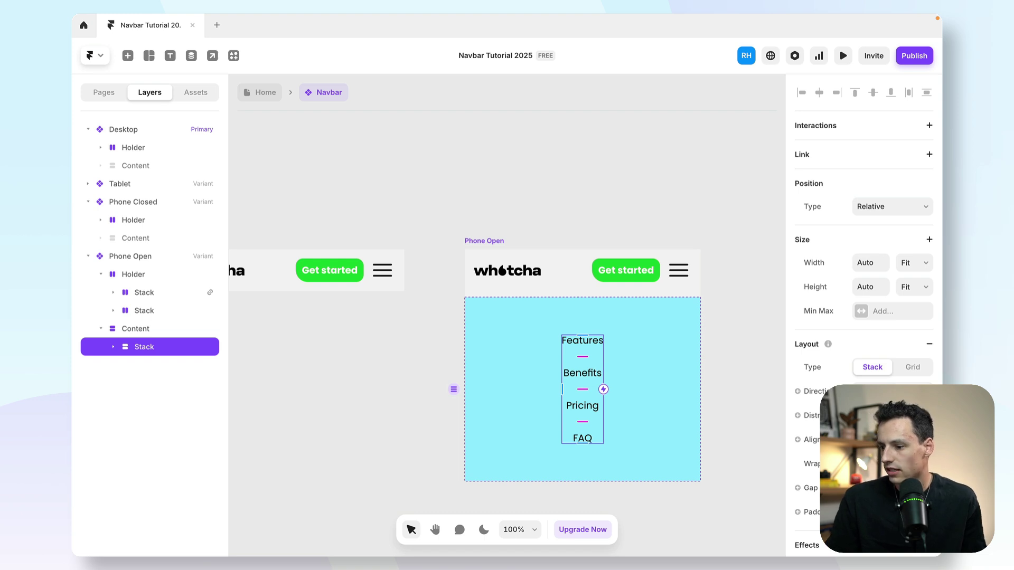
scroll(706, 437, "up", 1)
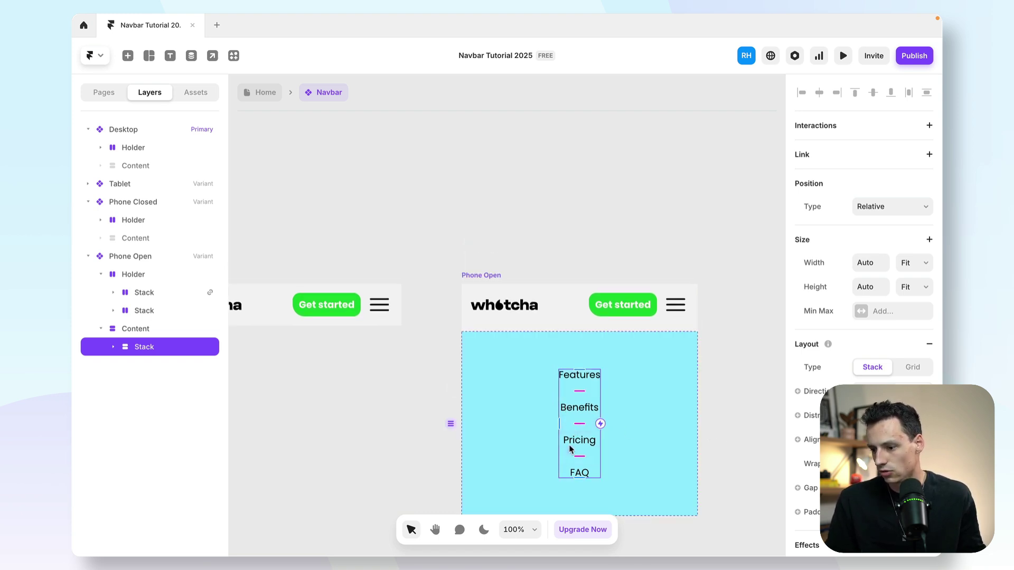
Step: Align the links to the left, distribute Content from Start with 15 padding, and remove its blue fill
key("Escape")
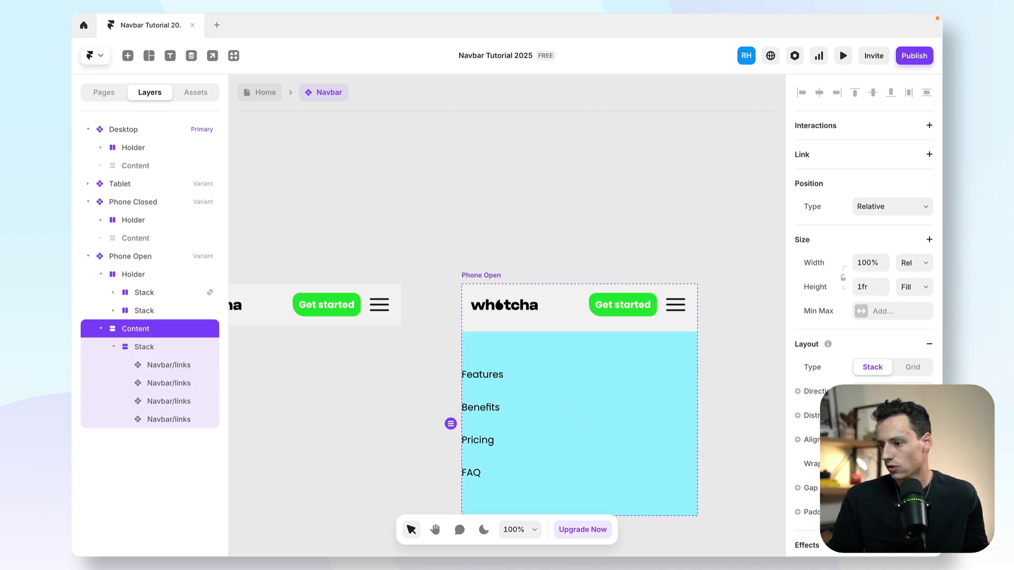
left_click(893, 415)
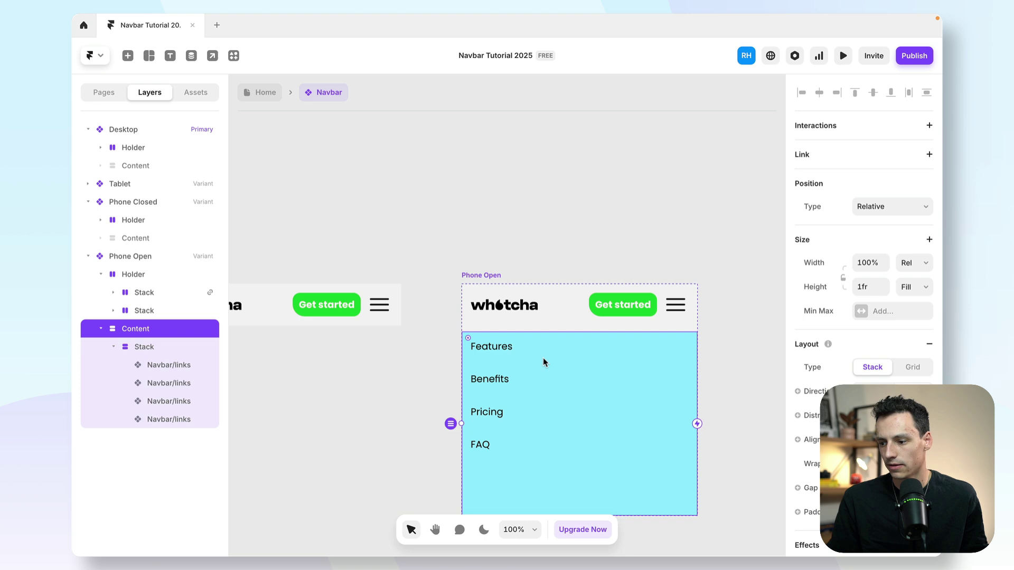
scroll(866, 274, "down", 5)
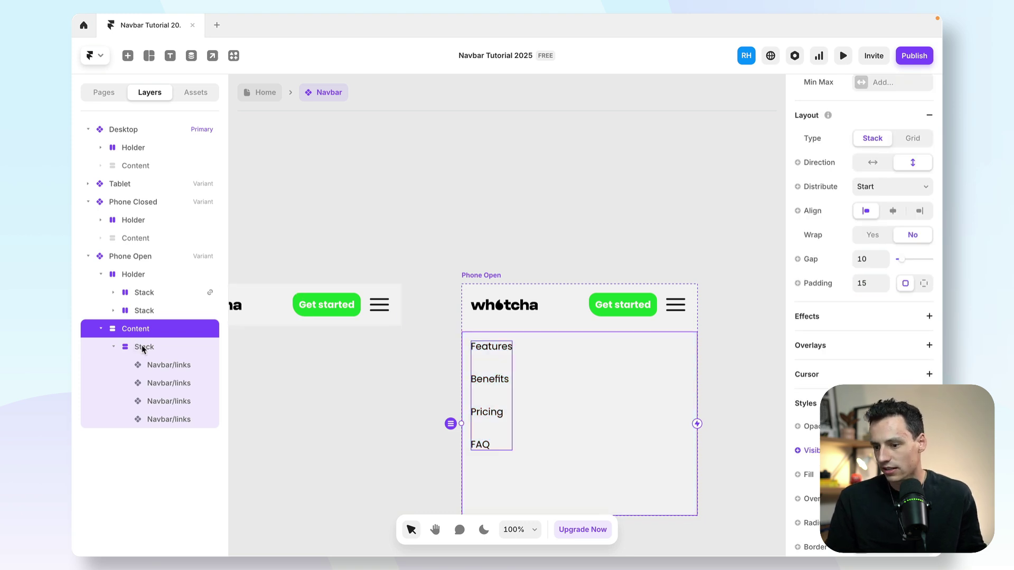
Step: Set the height of both the Content frame and the Phone Open variant to Auto
scroll(877, 252, "up", 5)
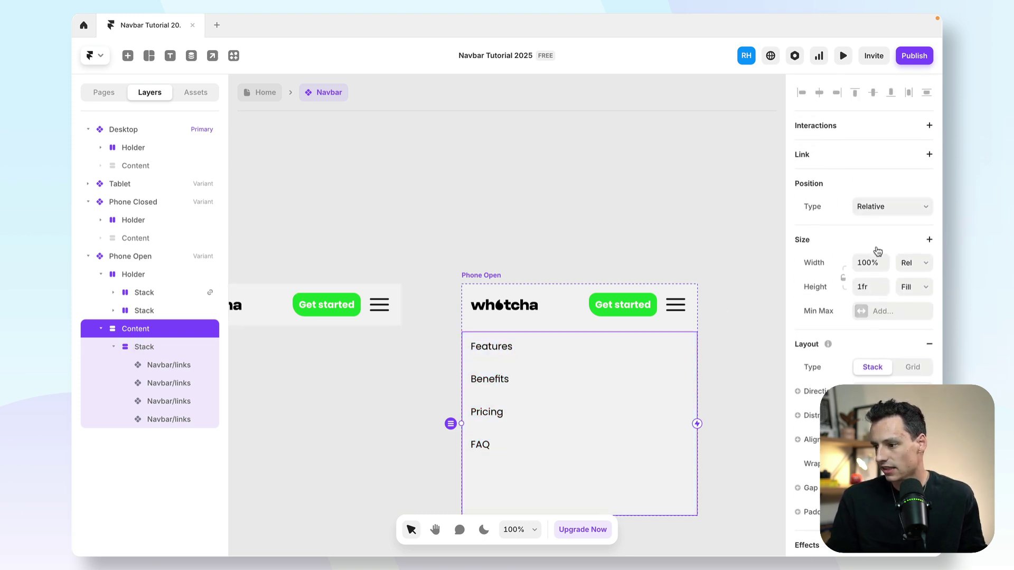
left_click(874, 286)
type("auto")
key("Return")
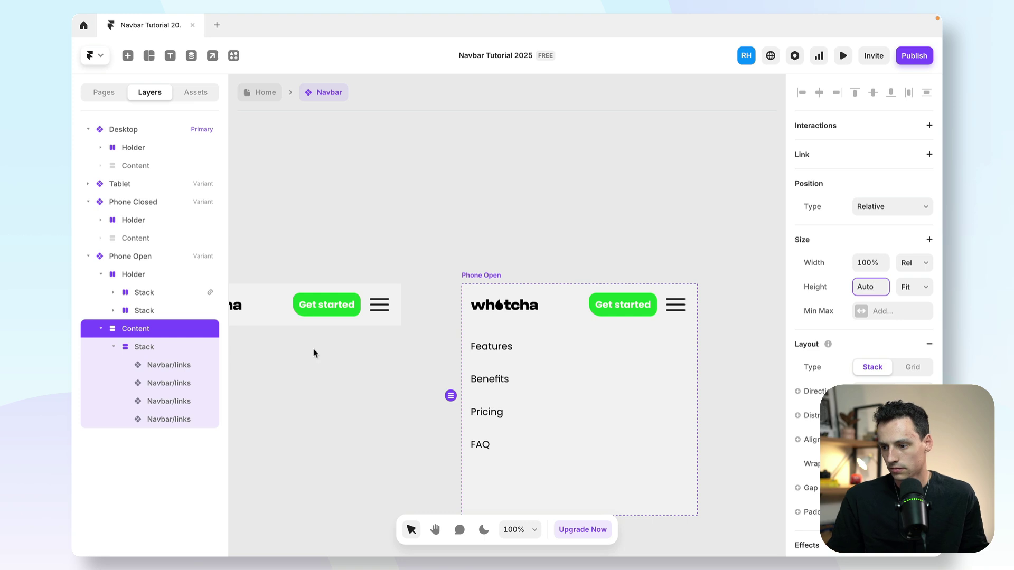
left_click(132, 256)
left_click(870, 254)
type("aut")
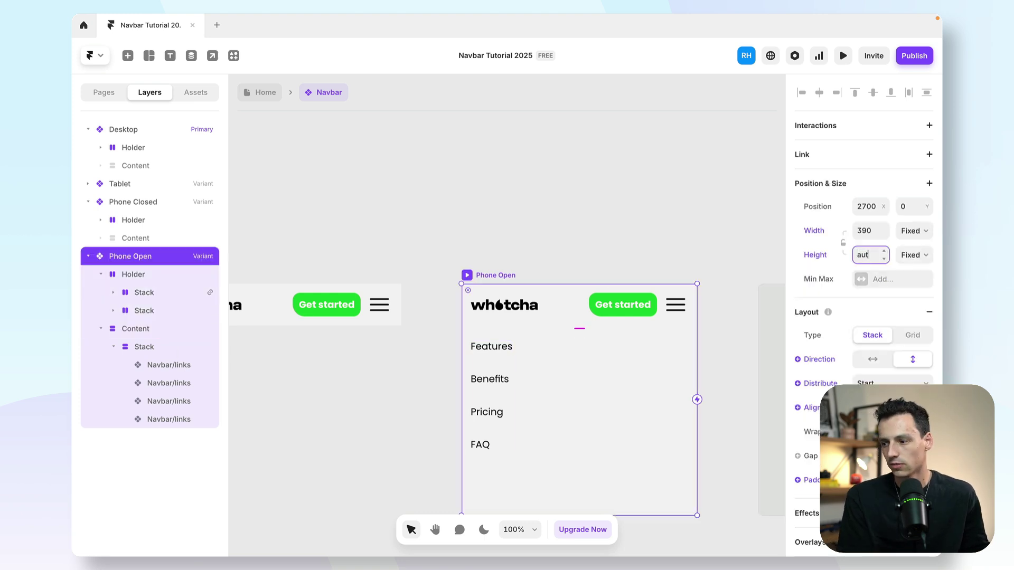
type("o")
key("Return")
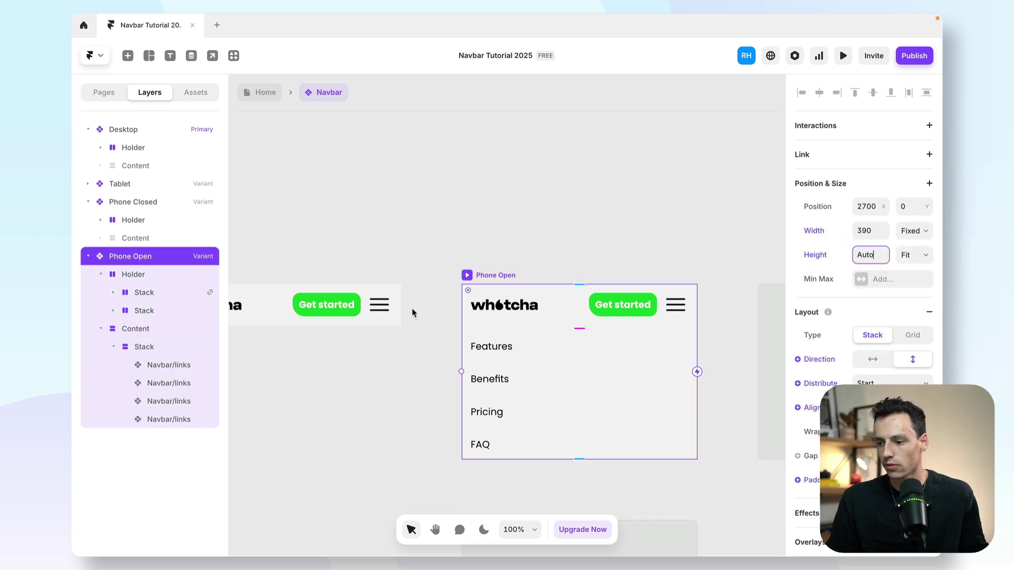
Step: Preview the Phone Open variant and return to the component canvas
key("super+p")
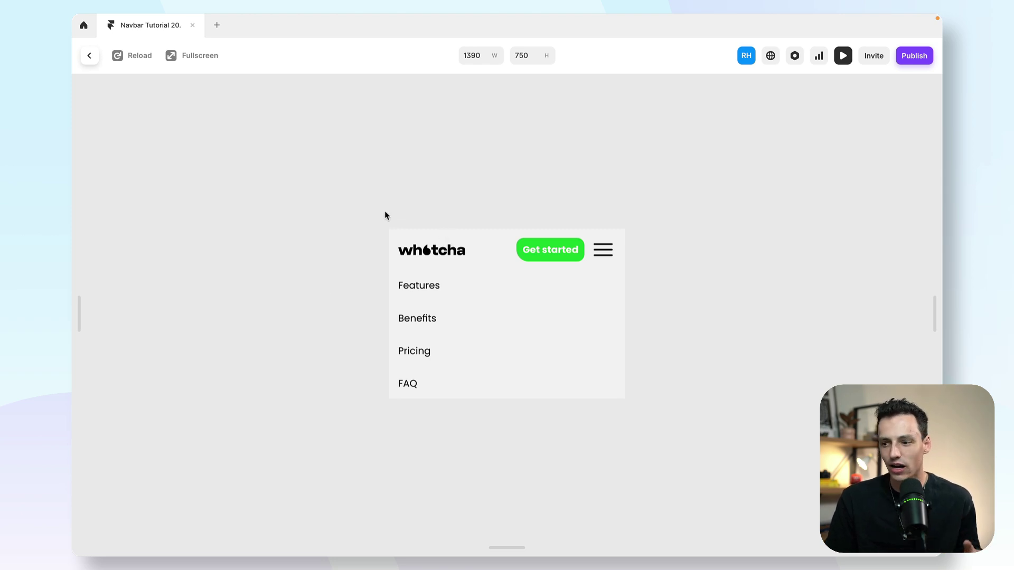
left_click(90, 57)
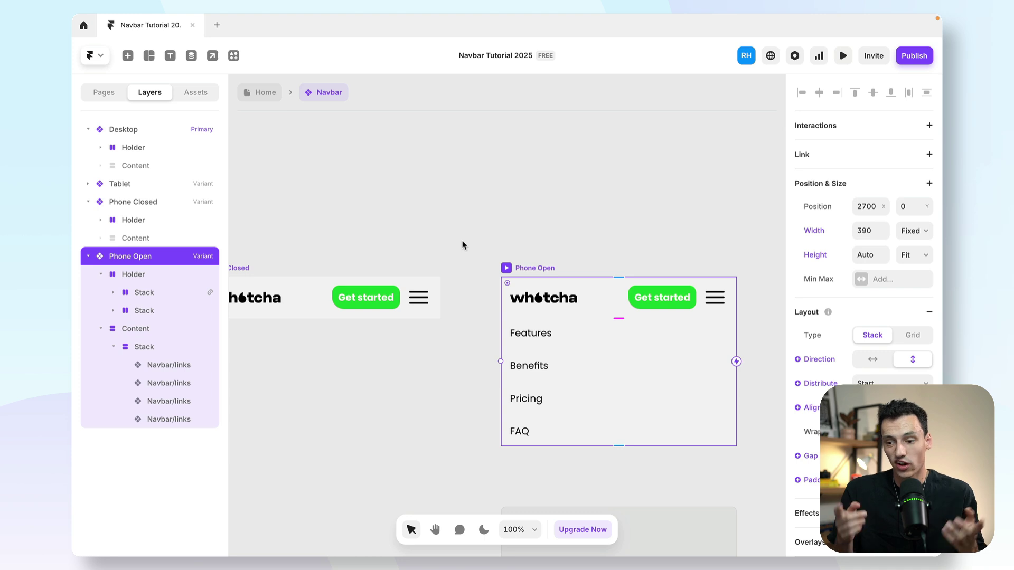
left_click(674, 231)
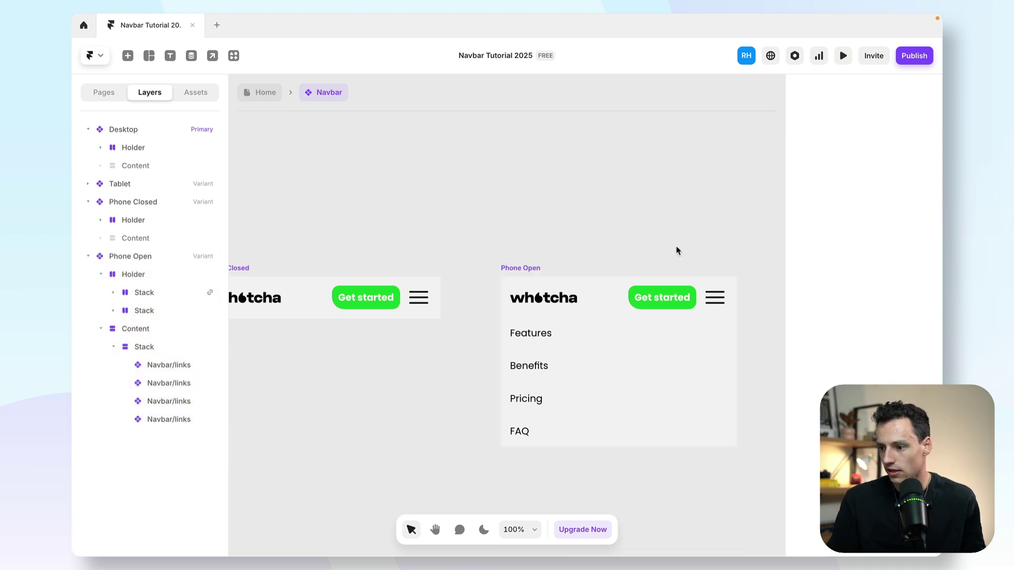
Step: Rotate the hamburger icon in the Phone Open variant by half a turn
left_click(715, 299)
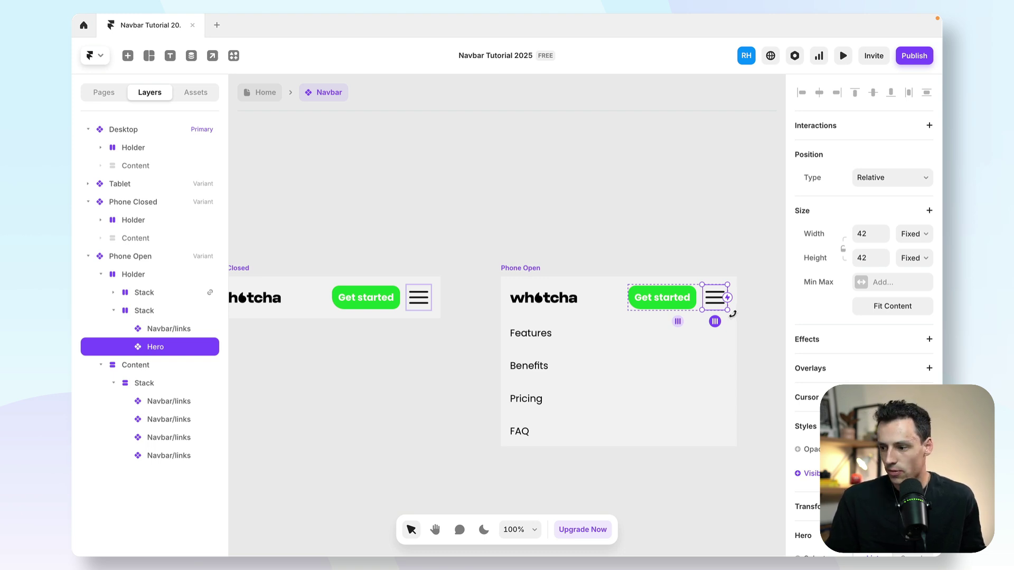
mouse_move(732, 314)
left_mouse_down()
mouse_move(734, 279)
mouse_move(688, 279)
mouse_move(734, 318)
left_mouse_up()
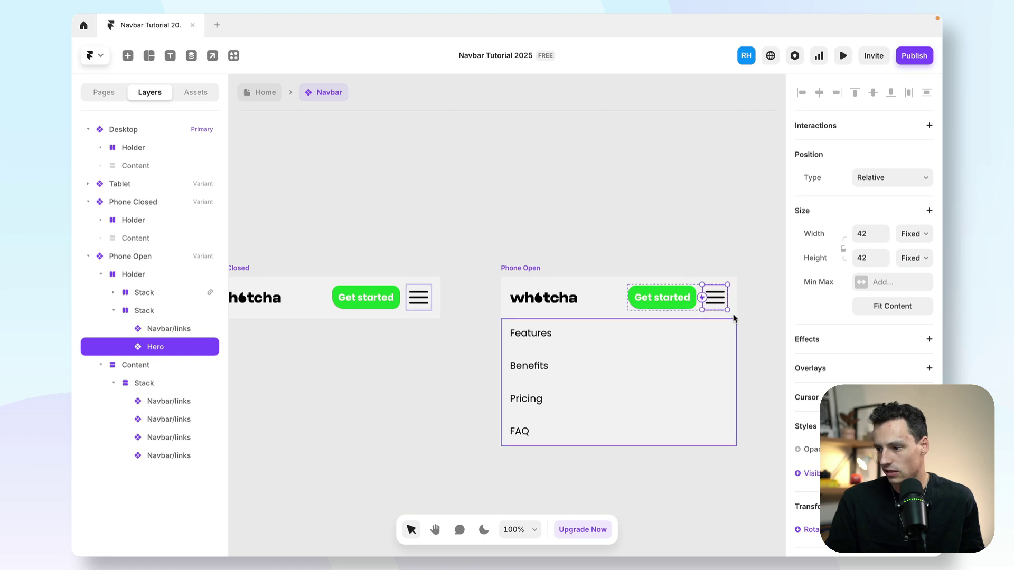
left_click(553, 220)
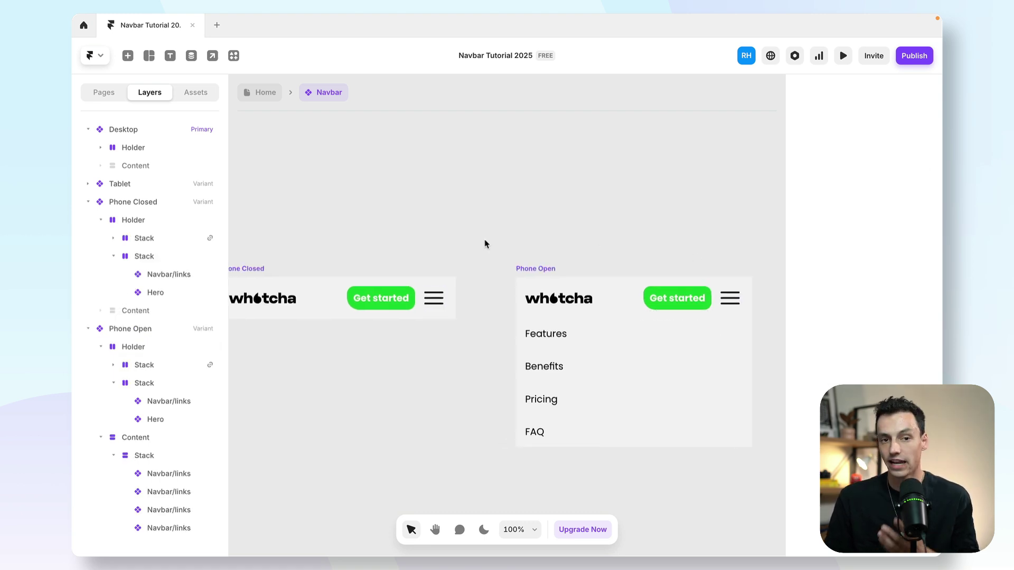
left_click(437, 303)
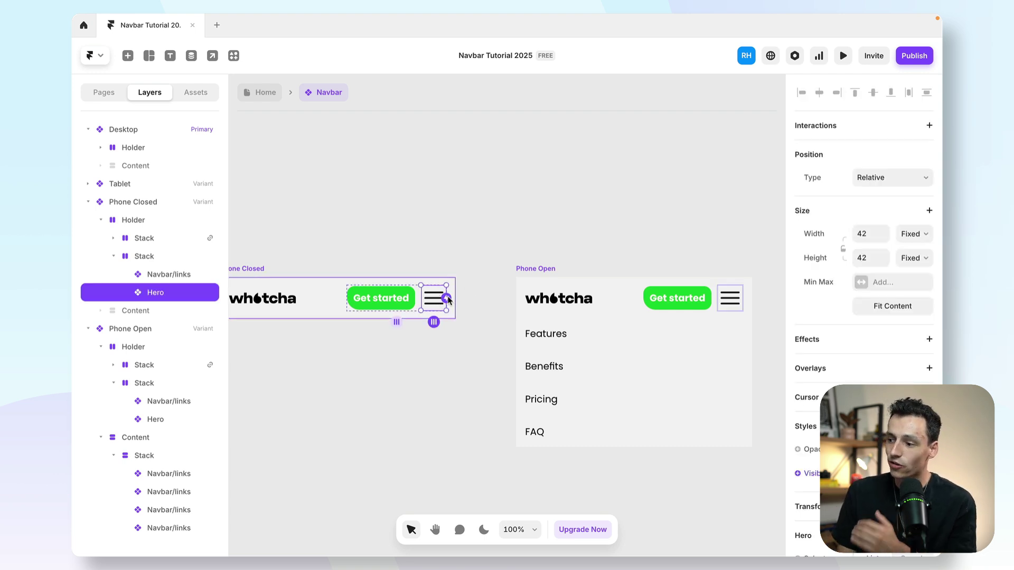
left_click_drag(447, 300, 560, 344)
key("Escape")
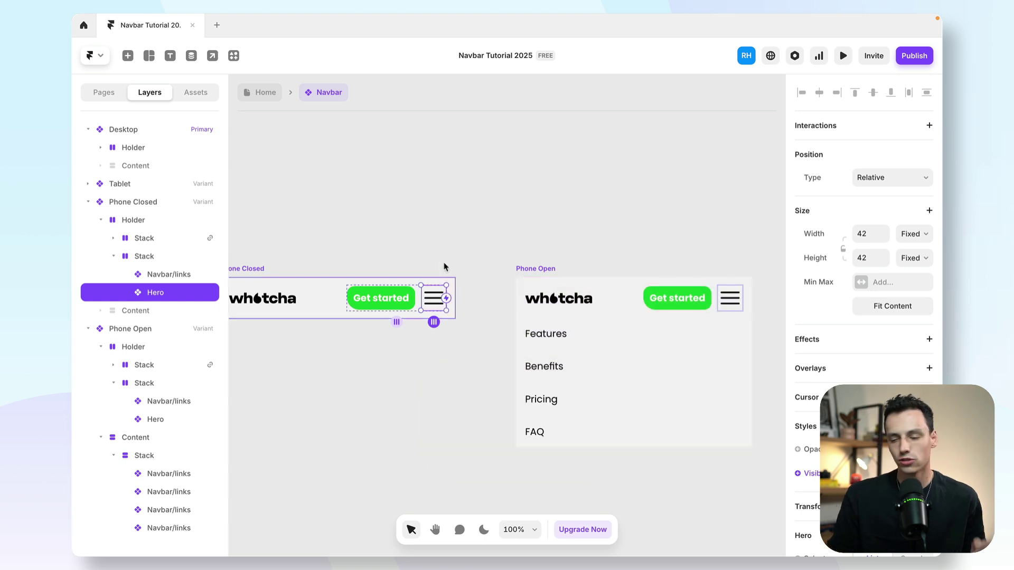
left_click(445, 266)
Step: Connect the hamburger icon in Phone Closed to the Phone Open variant with a Click interaction and no delay
left_click(438, 305)
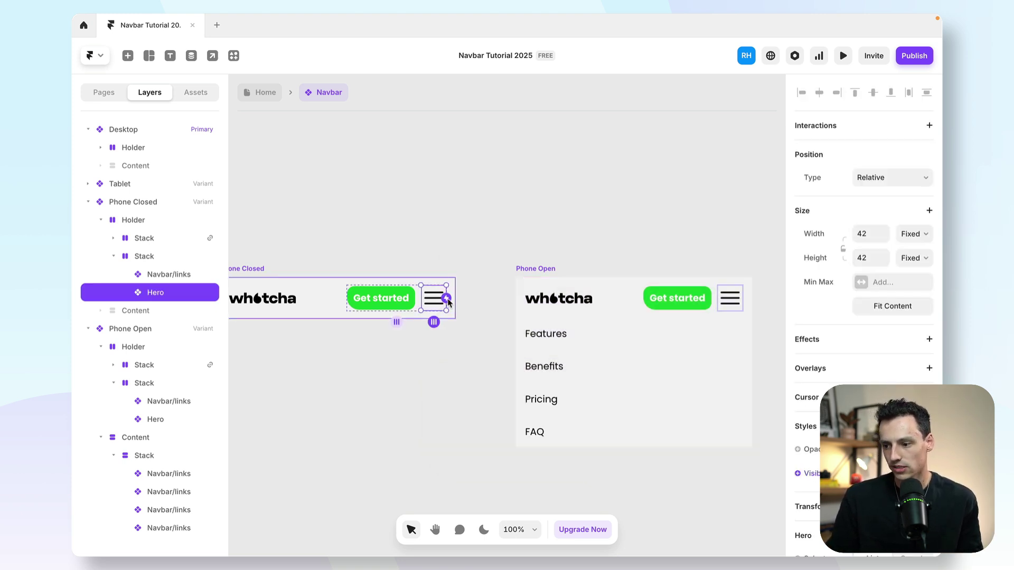
left_click_drag(447, 300, 539, 375)
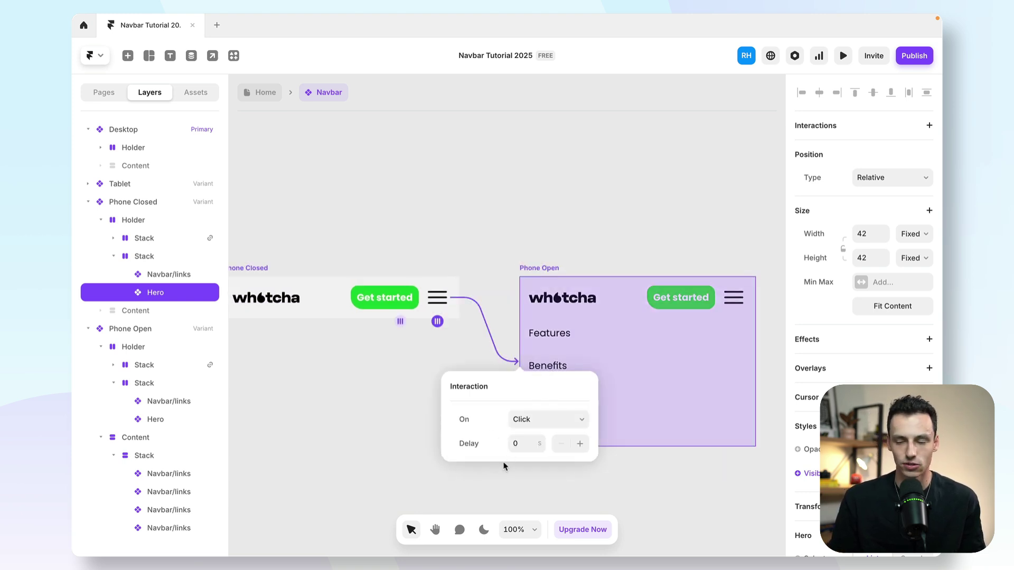
left_click(534, 420)
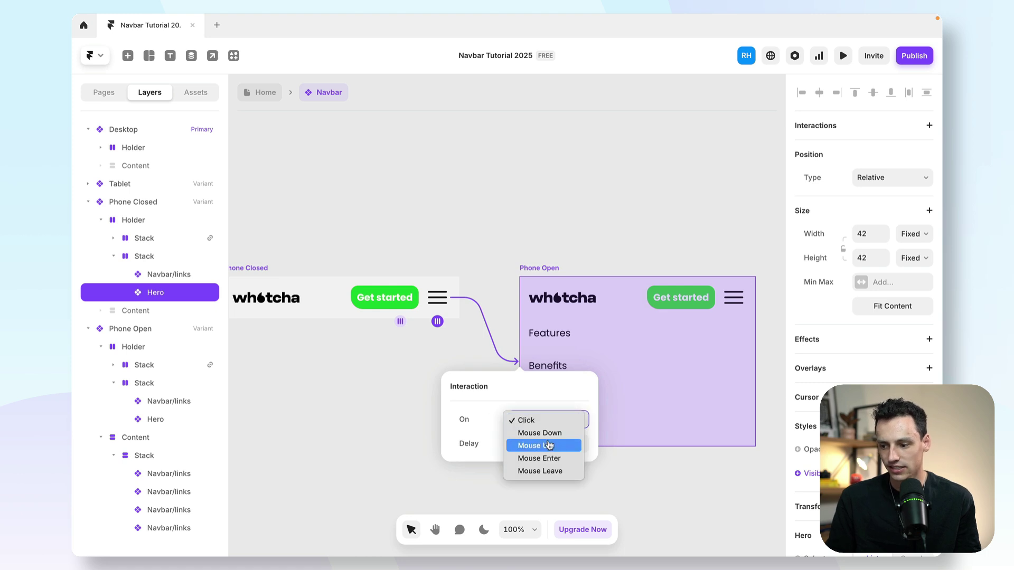
left_click(552, 420)
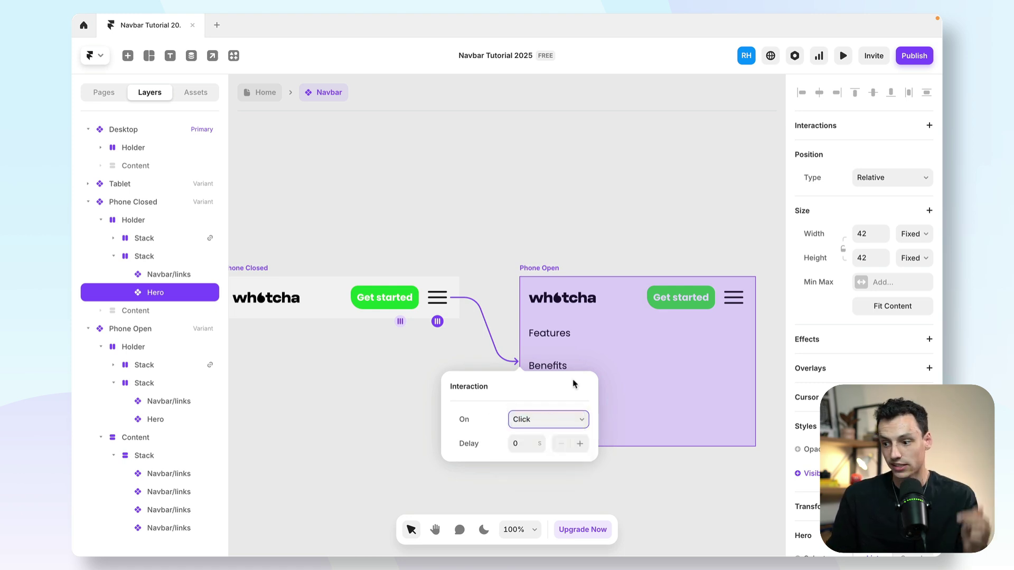
Step: Connect the hamburger icon in Phone Open back to the Phone Closed variant with a Click interaction
left_click(588, 255)
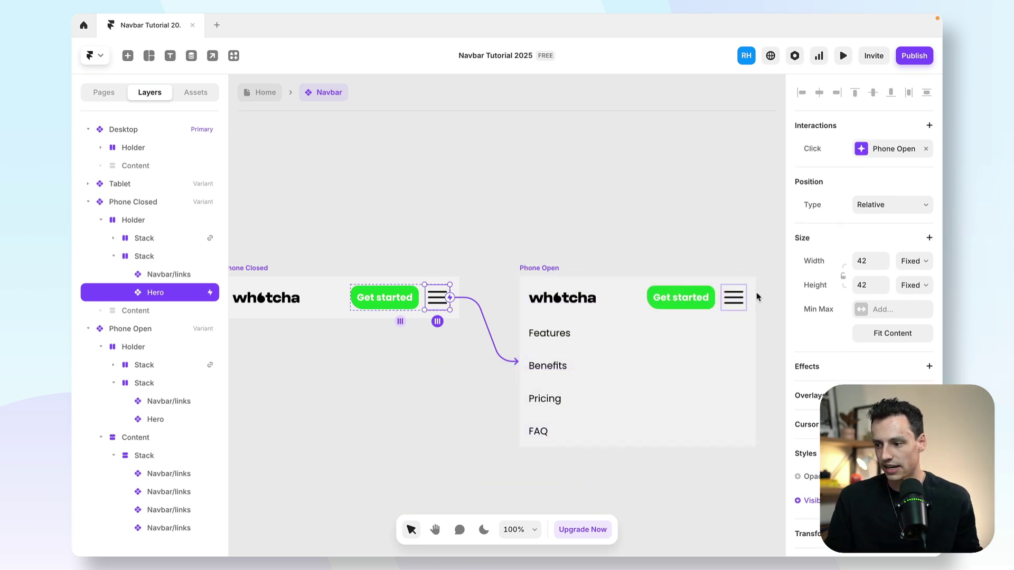
left_click(733, 299)
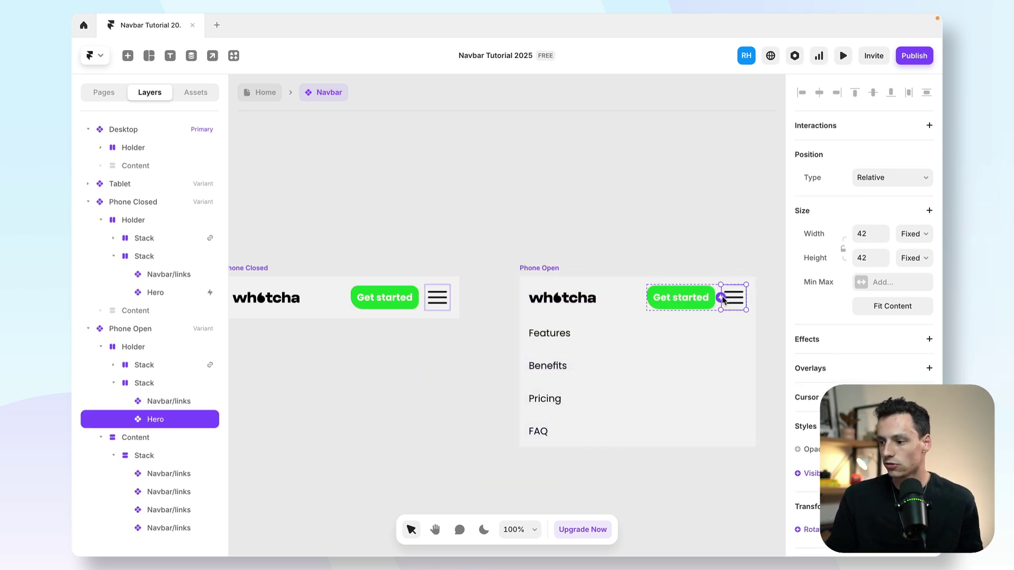
left_click_drag(721, 299, 447, 294)
left_click(505, 358)
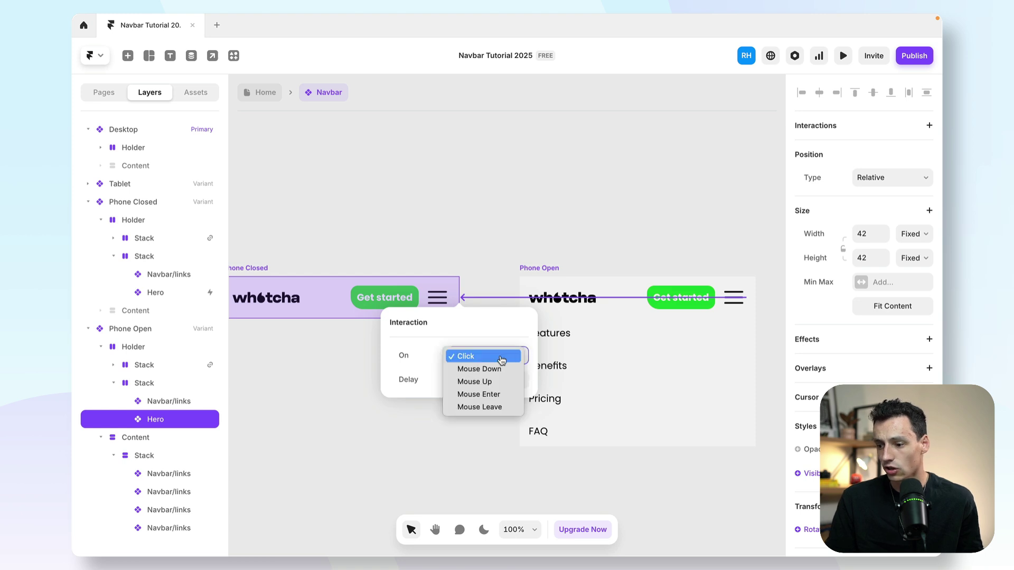
left_click(502, 359)
left_click(252, 265)
Step: Preview the Phone Closed variant, toggle its menu open and closed with the hamburger icon, and exit the preview
left_click(252, 267)
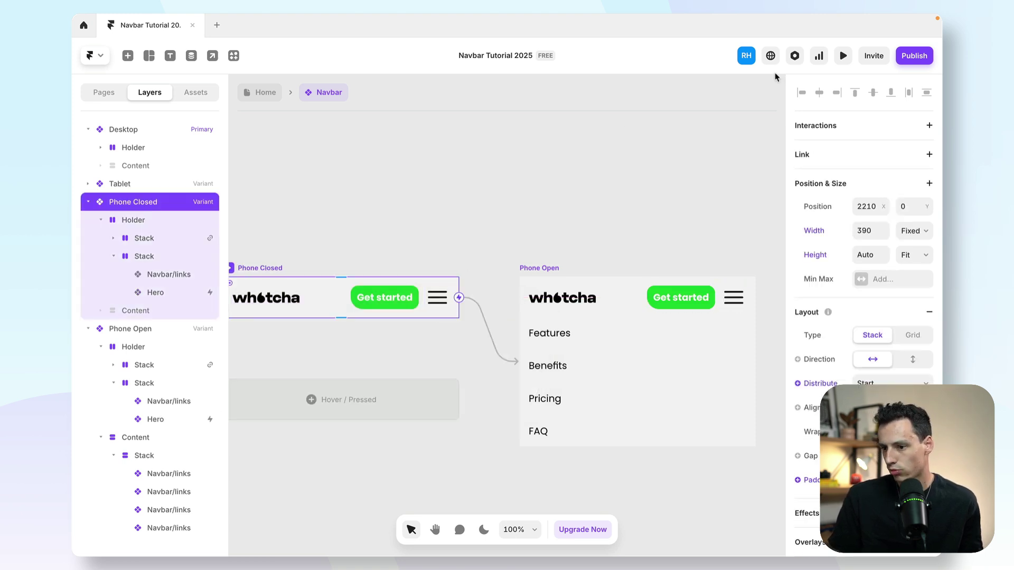
left_click(844, 56)
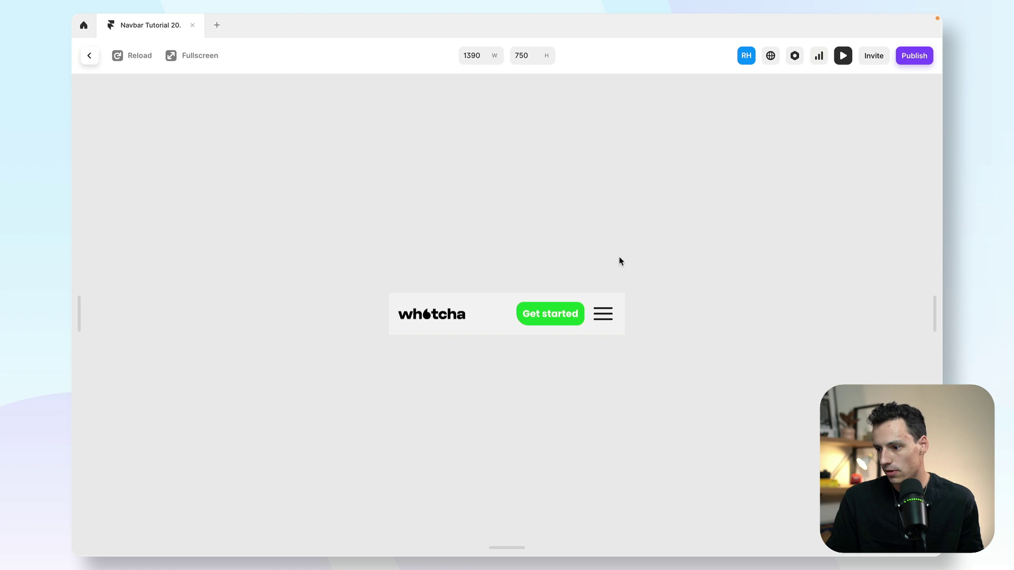
left_click(605, 316)
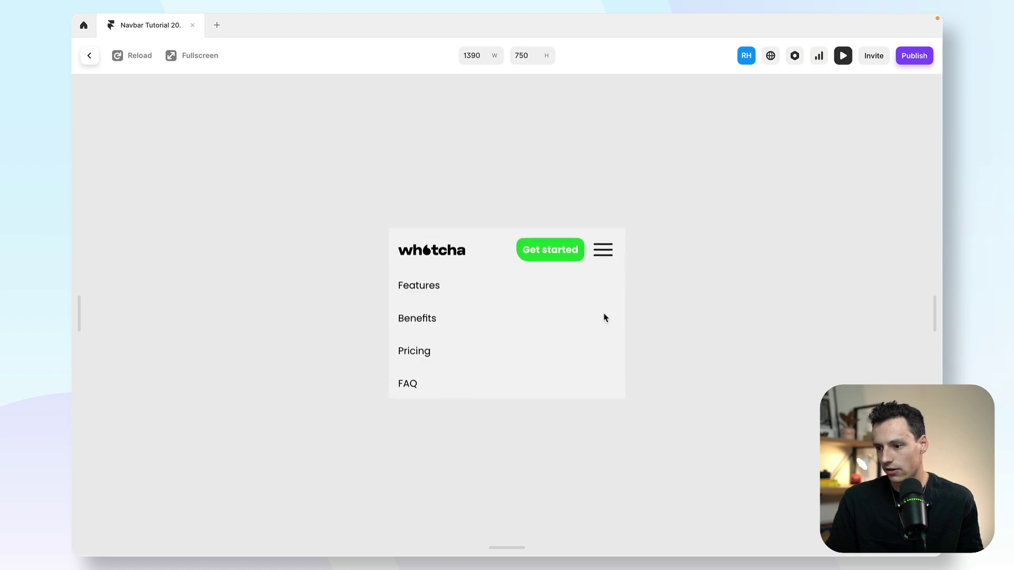
left_click(602, 254)
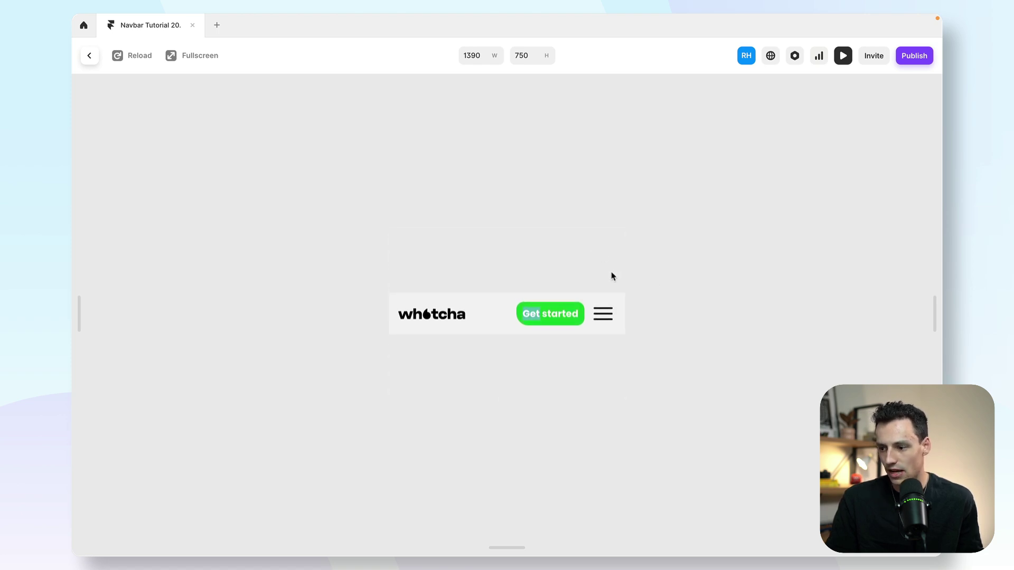
left_click(603, 317)
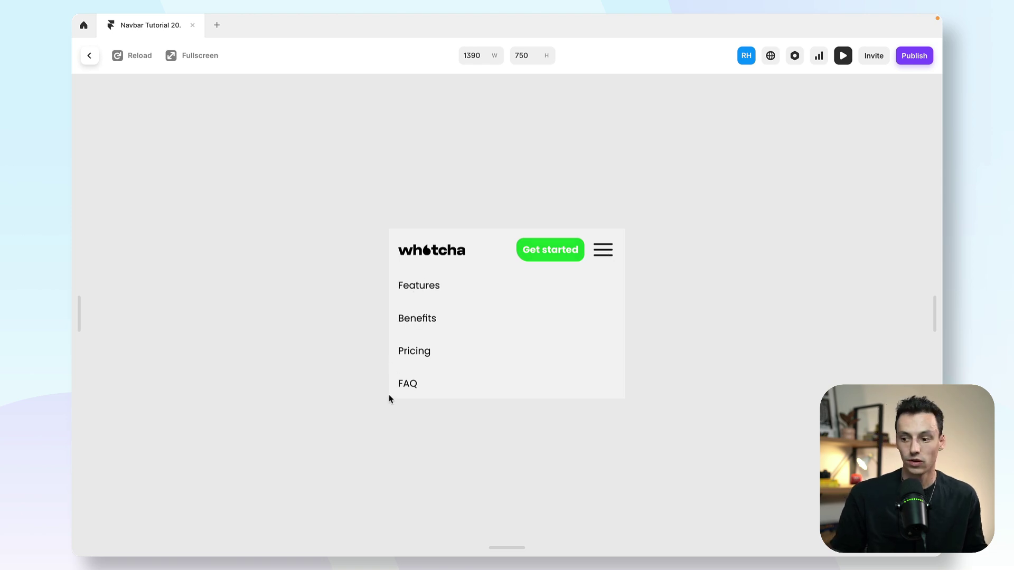
left_click(89, 56)
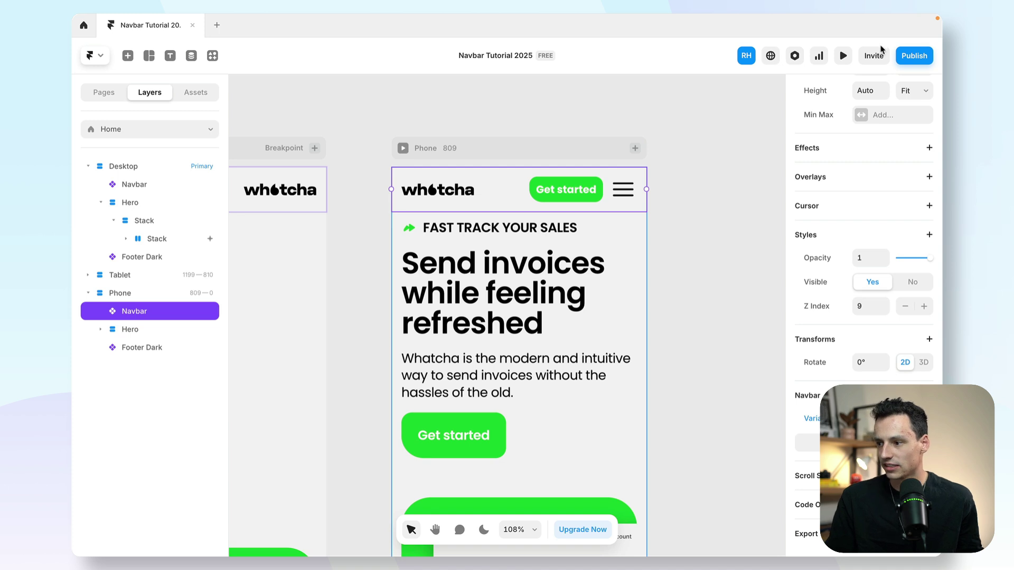
Step: Preview the Home page's Phone breakpoint and test opening and closing the navbar menu with the hamburger icon
left_click(844, 57)
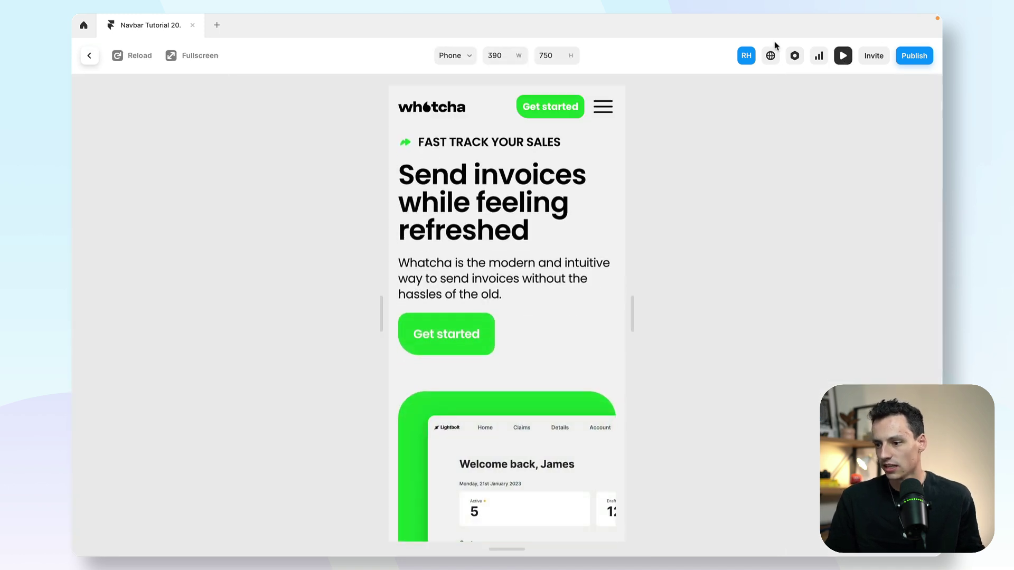
left_click(602, 108)
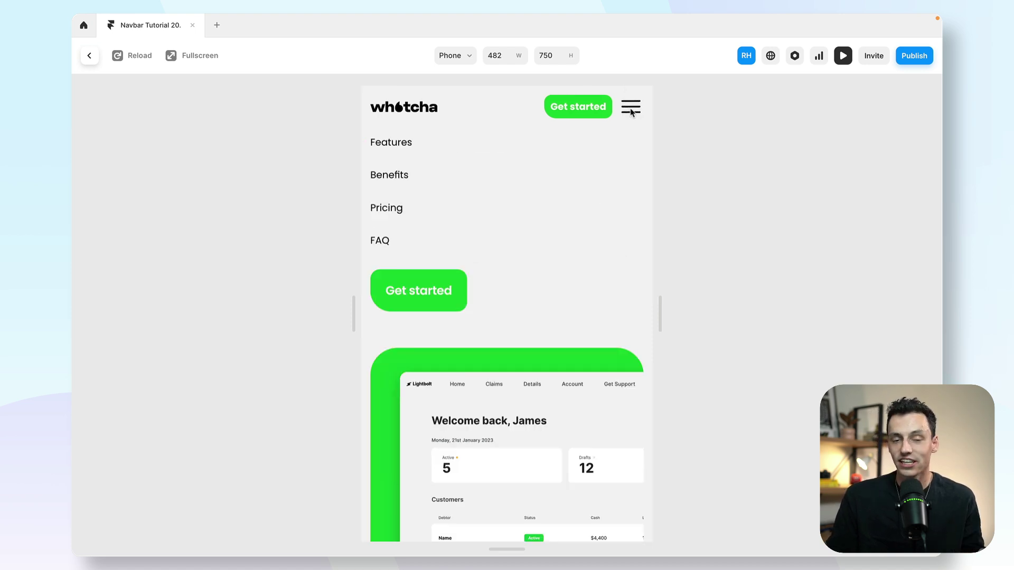
left_click(631, 113)
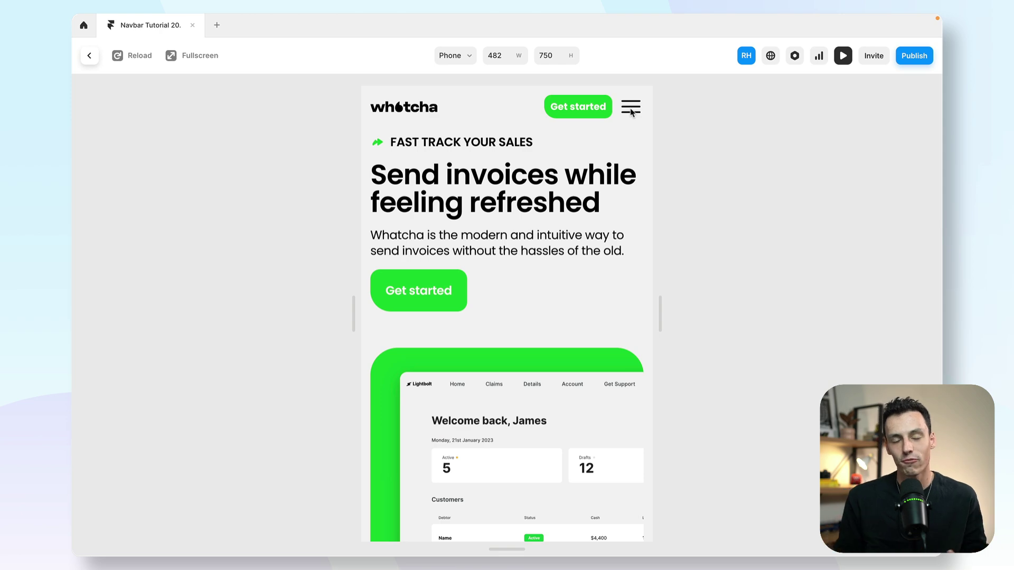